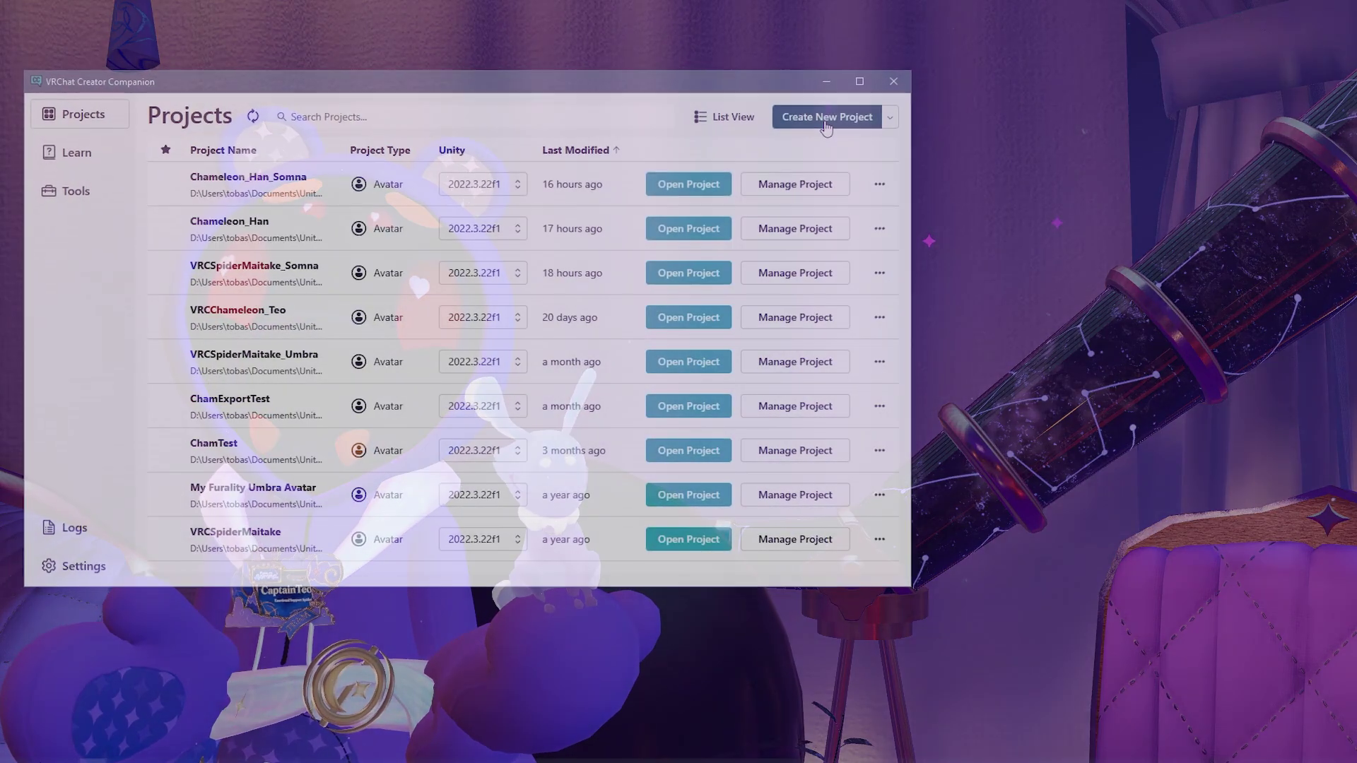
Create a Unity 2022 Avatar Project named 'My Furality Somna Avatar' in Creator Companion
click(827, 117)
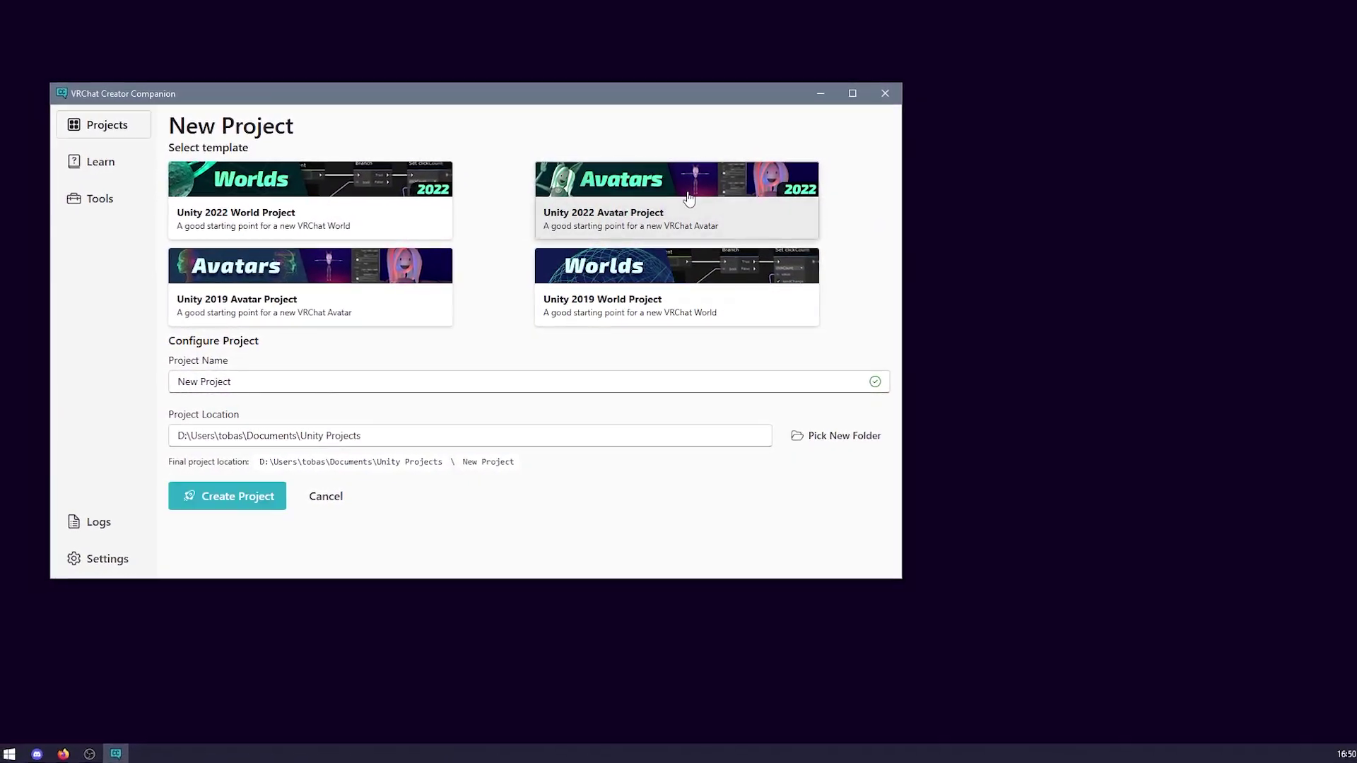
triple_click(364, 382)
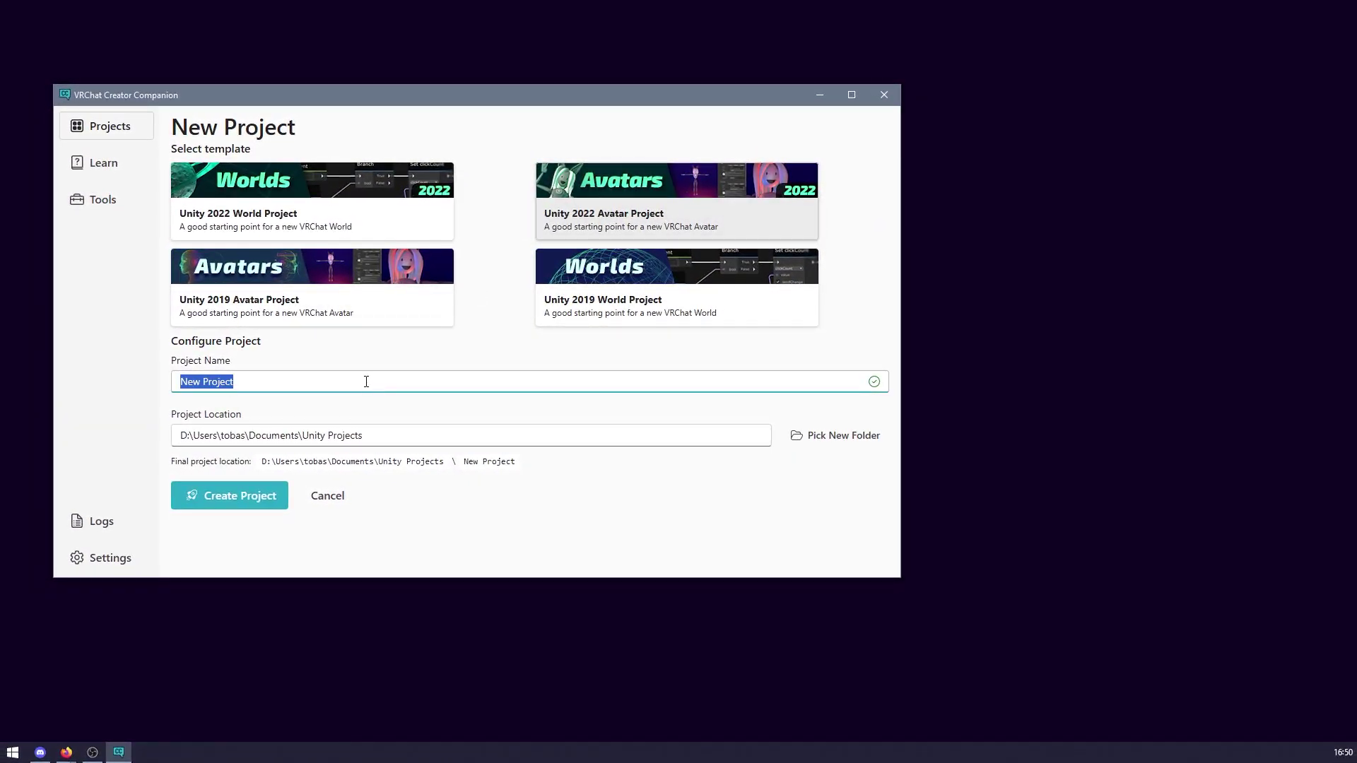
text(My Furality Somna A)
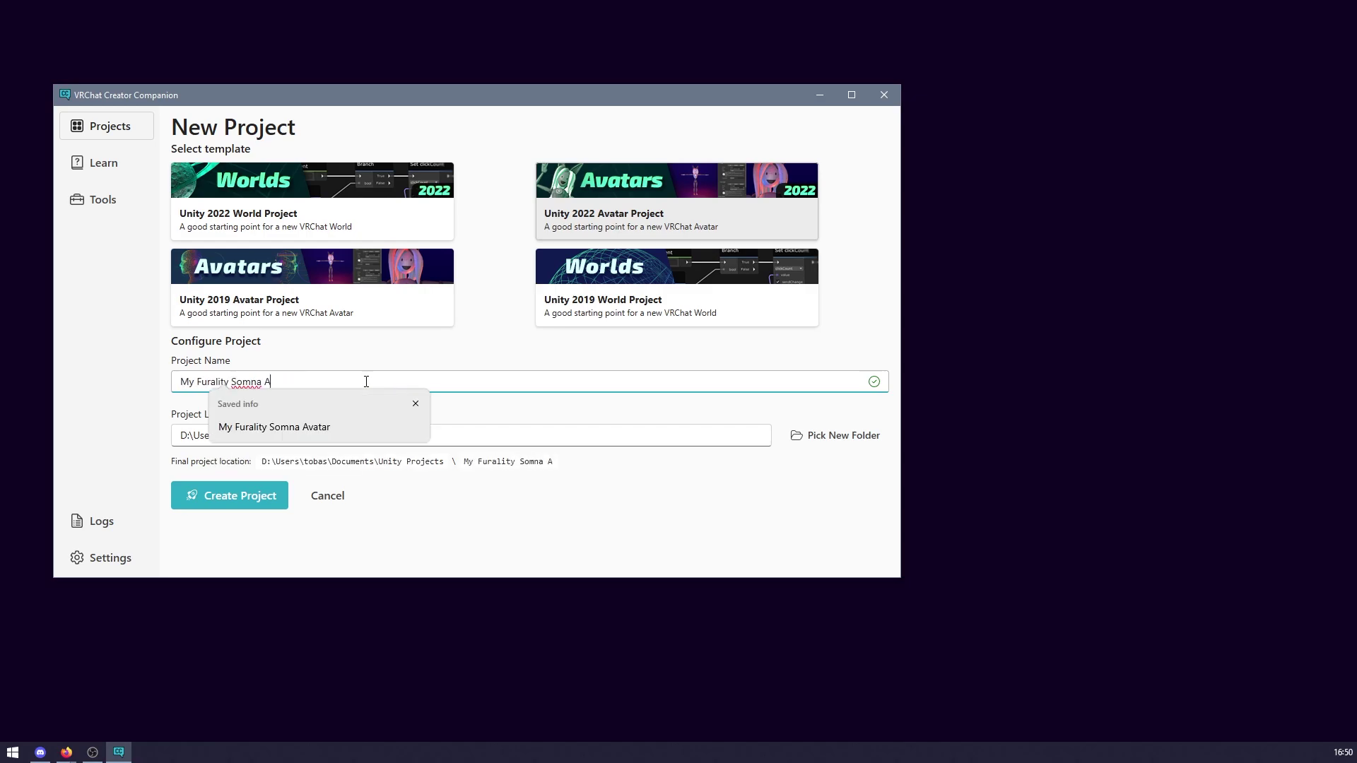
click(221, 510)
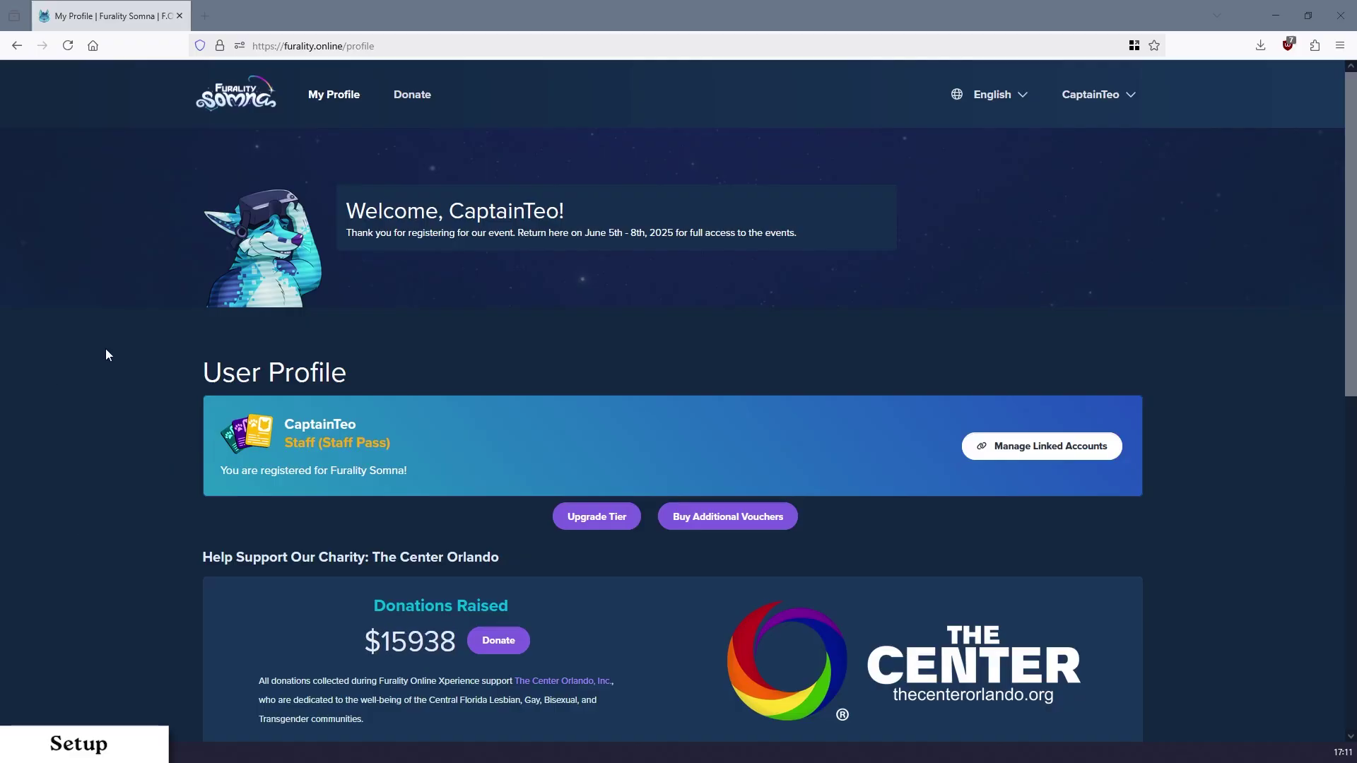
Save Furality_Asset_Manager-Bootstrapper.unitypackage from the Somna assets page into Documents
middle_drag(104, 350, 300, 447)
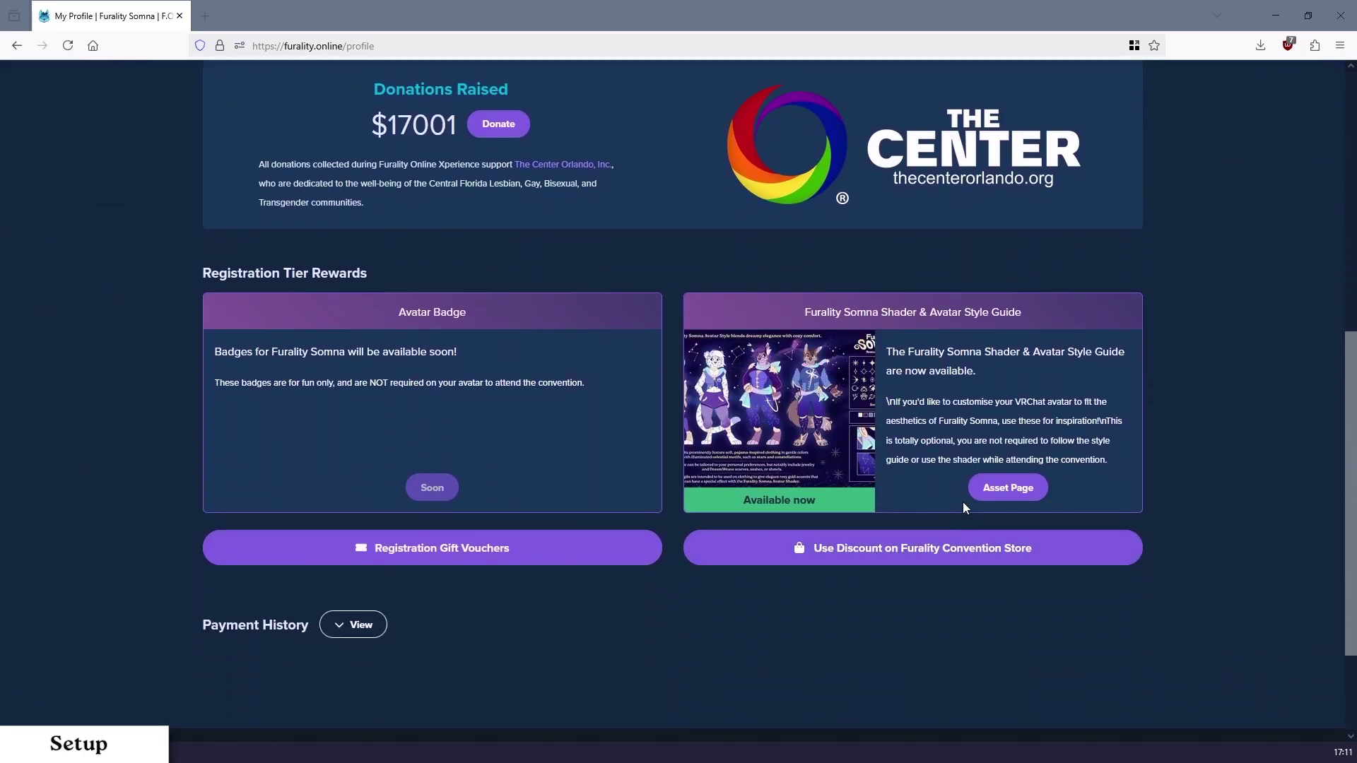
click(1008, 488)
middle_drag(226, 368, 228, 429)
click(879, 391)
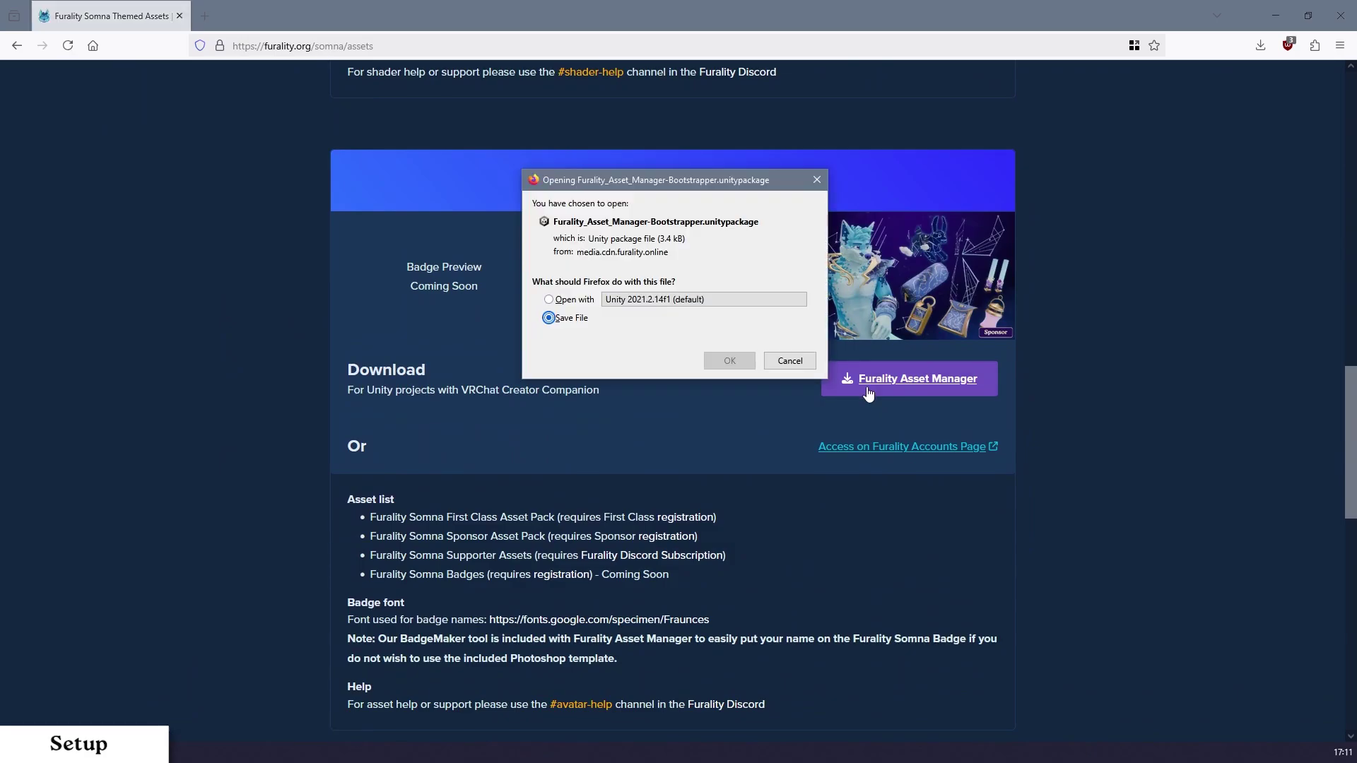
click(730, 360)
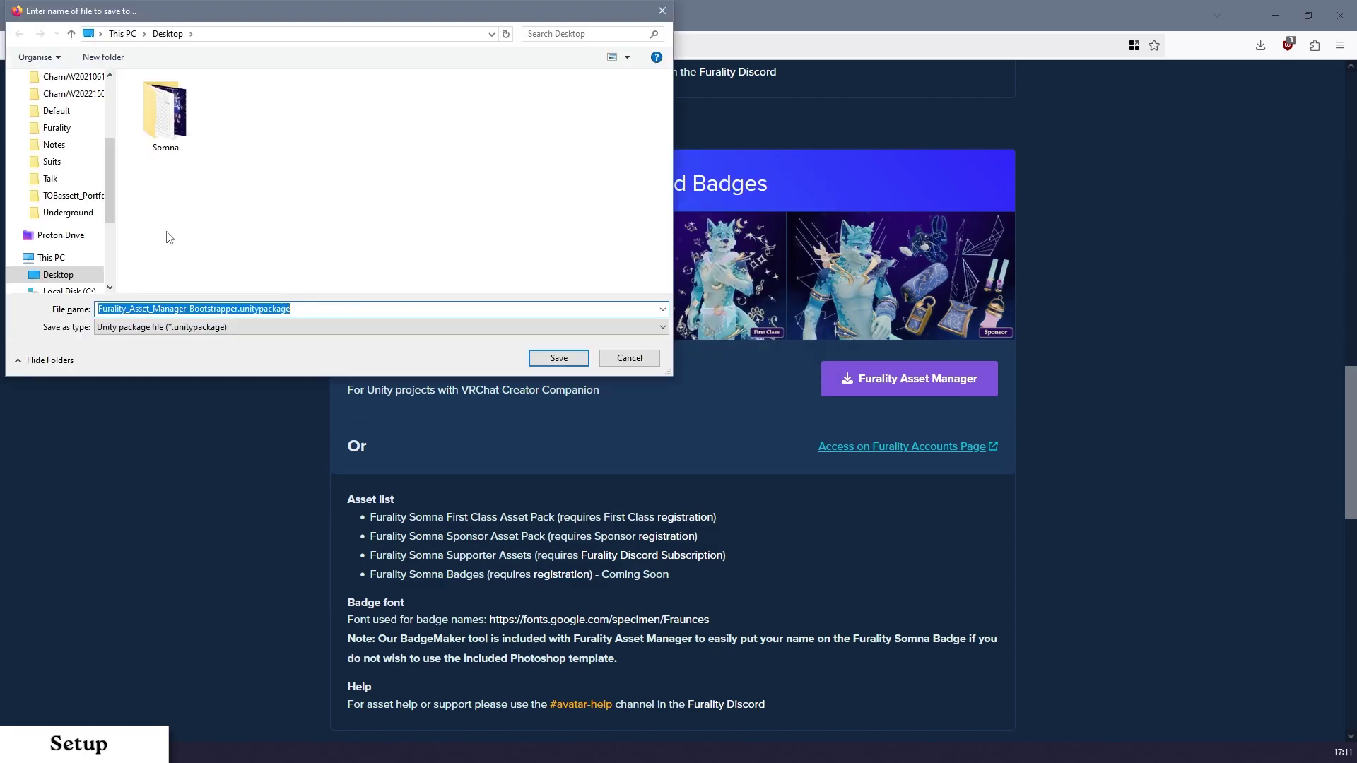
scroll(78, 212, down, 3)
click(85, 200)
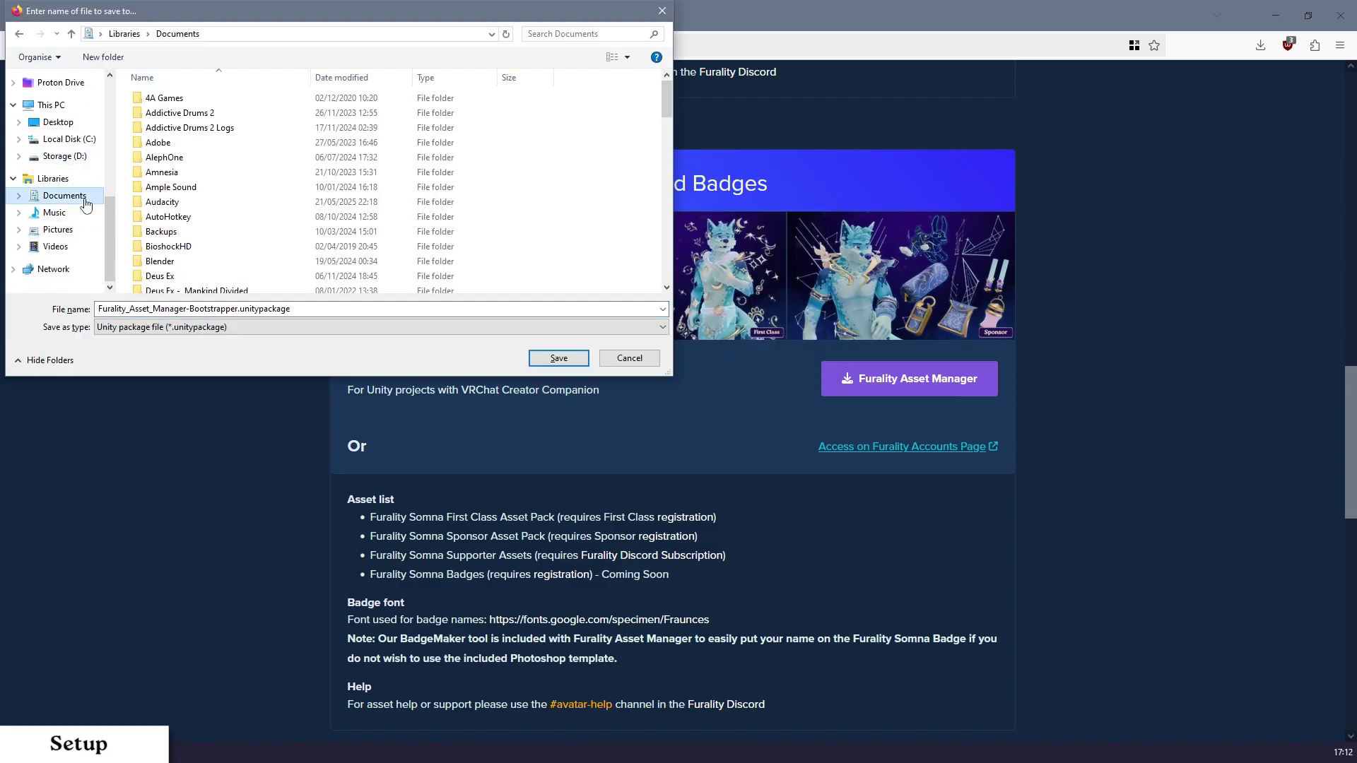
click(558, 359)
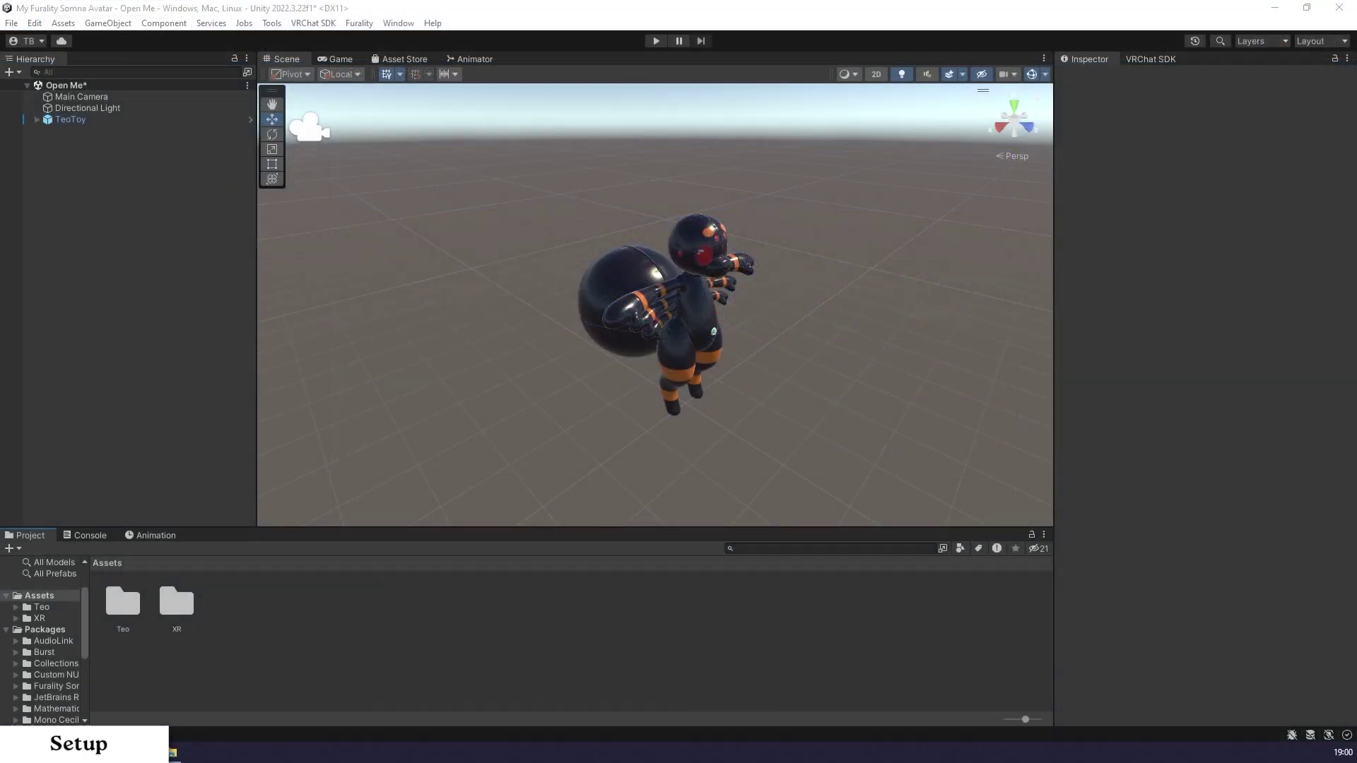
Import the bootstrapper .unitypackage from Documents and launch Furality > Show Furality Asset Manager
key(super+e)
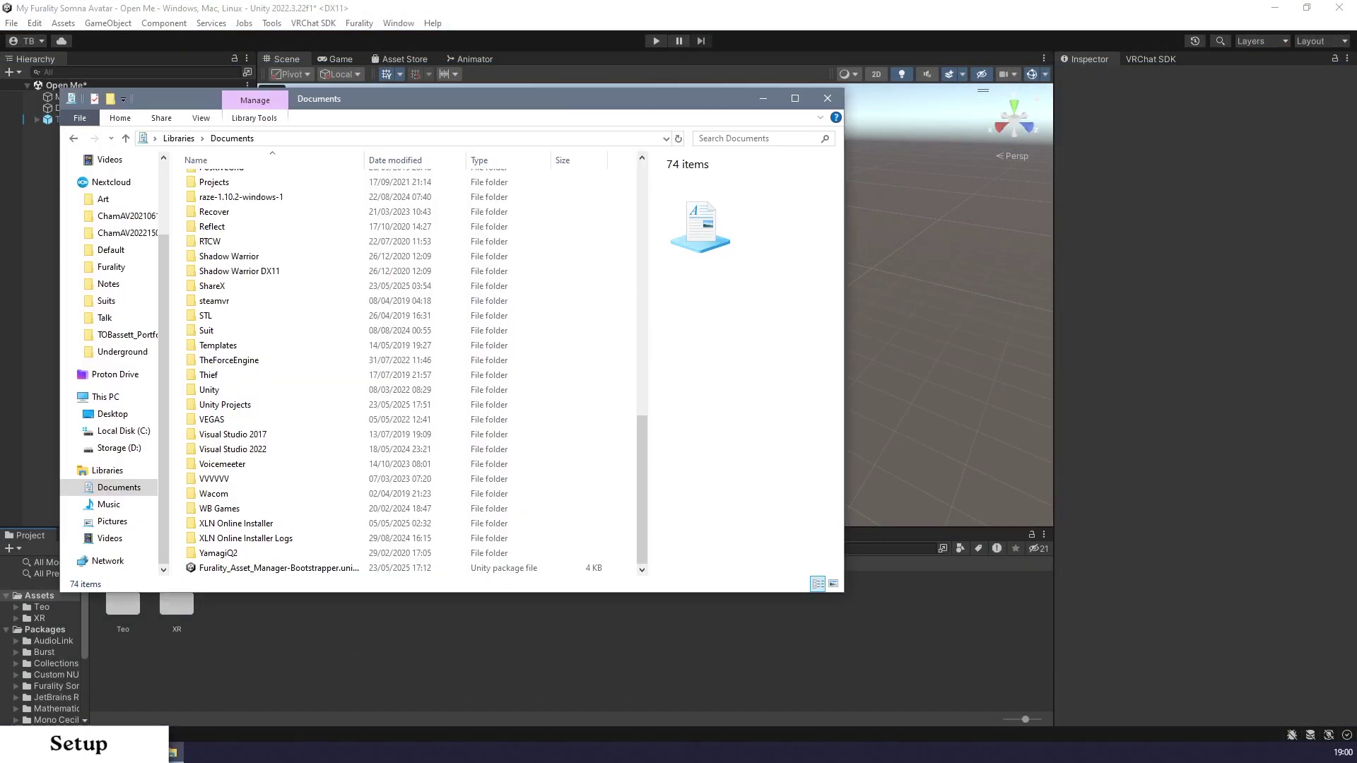
double_click(290, 568)
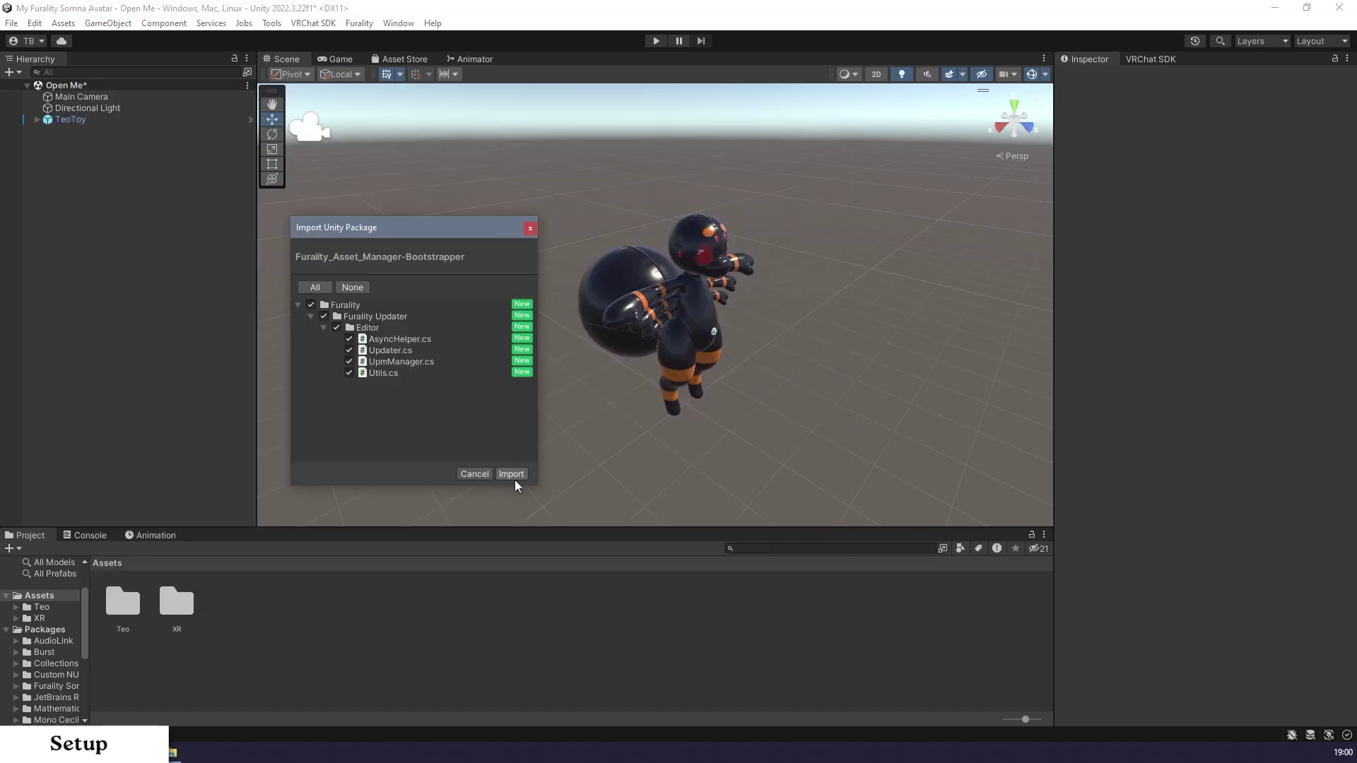
click(511, 475)
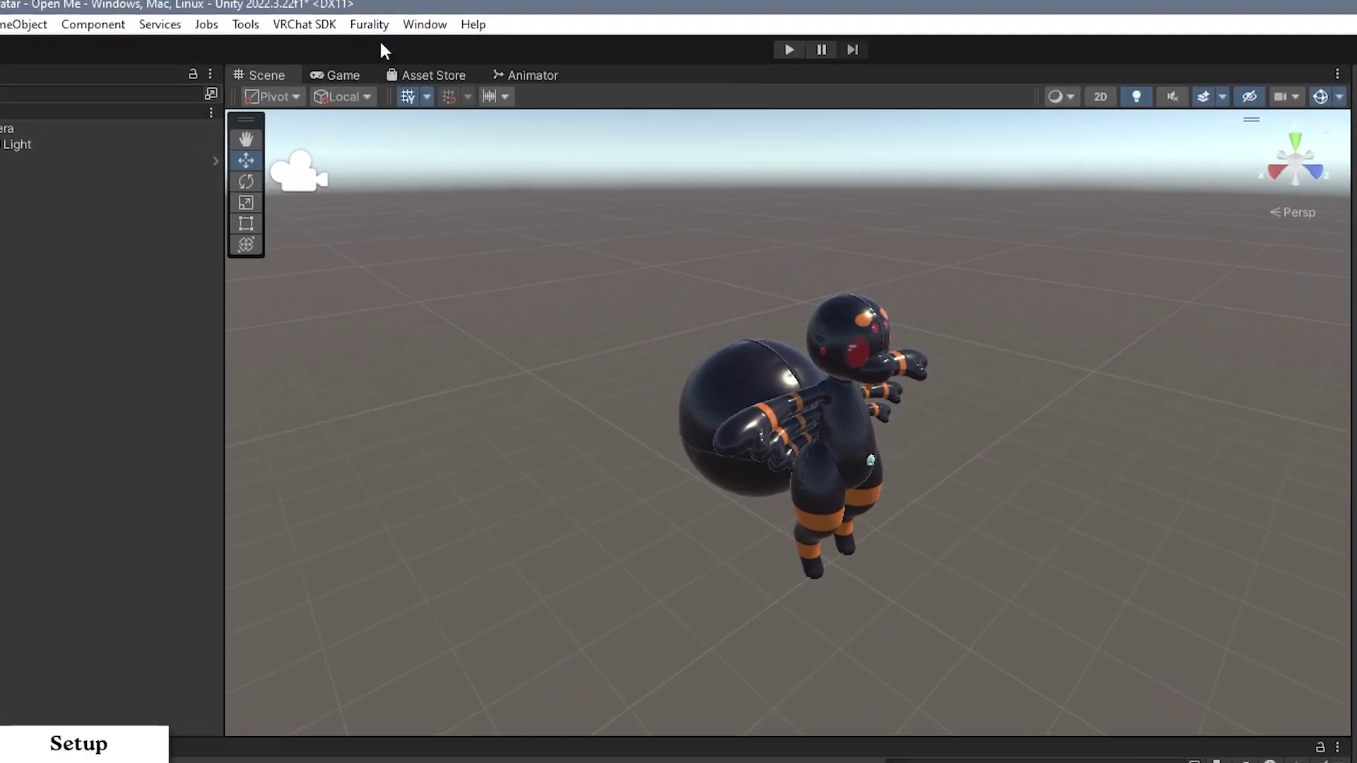
click(365, 23)
click(431, 61)
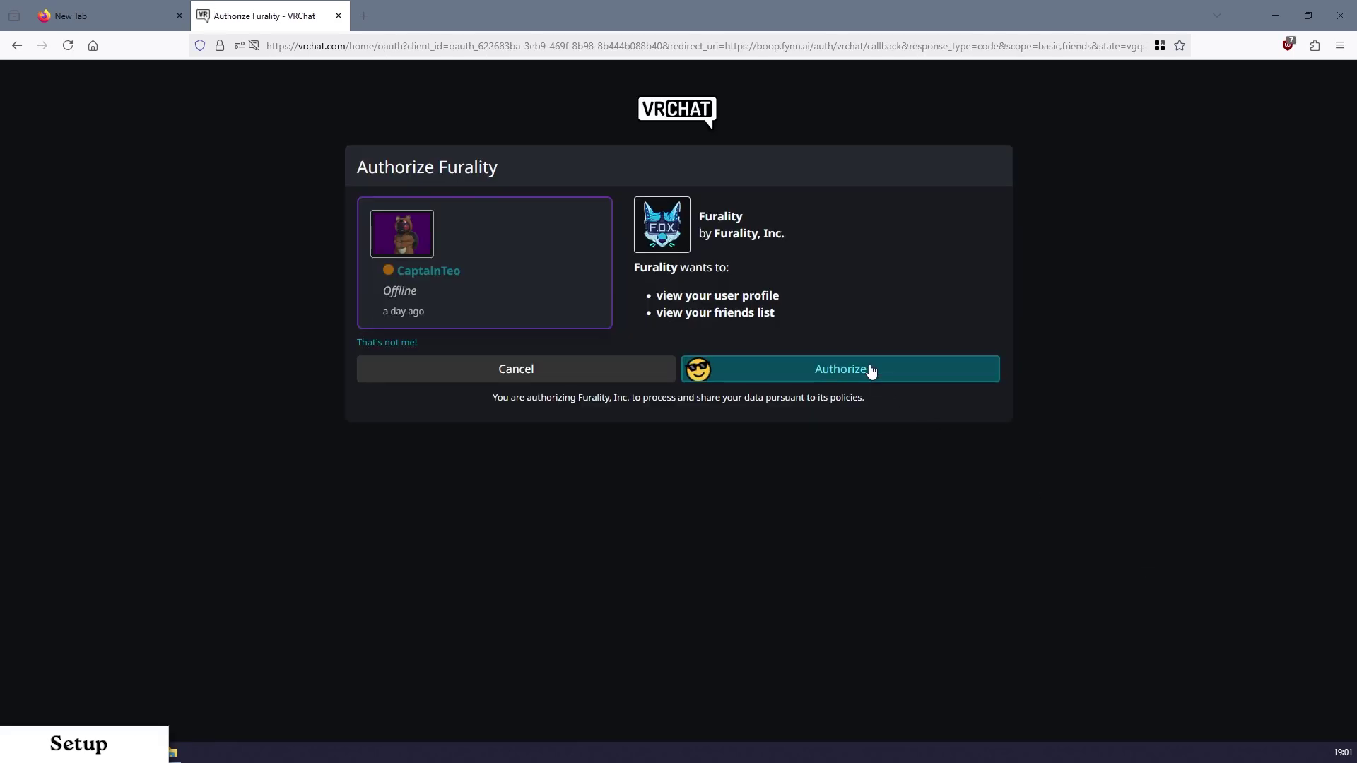
Authorize Furality with the VRChat account and allow the Asset Manager access
click(872, 370)
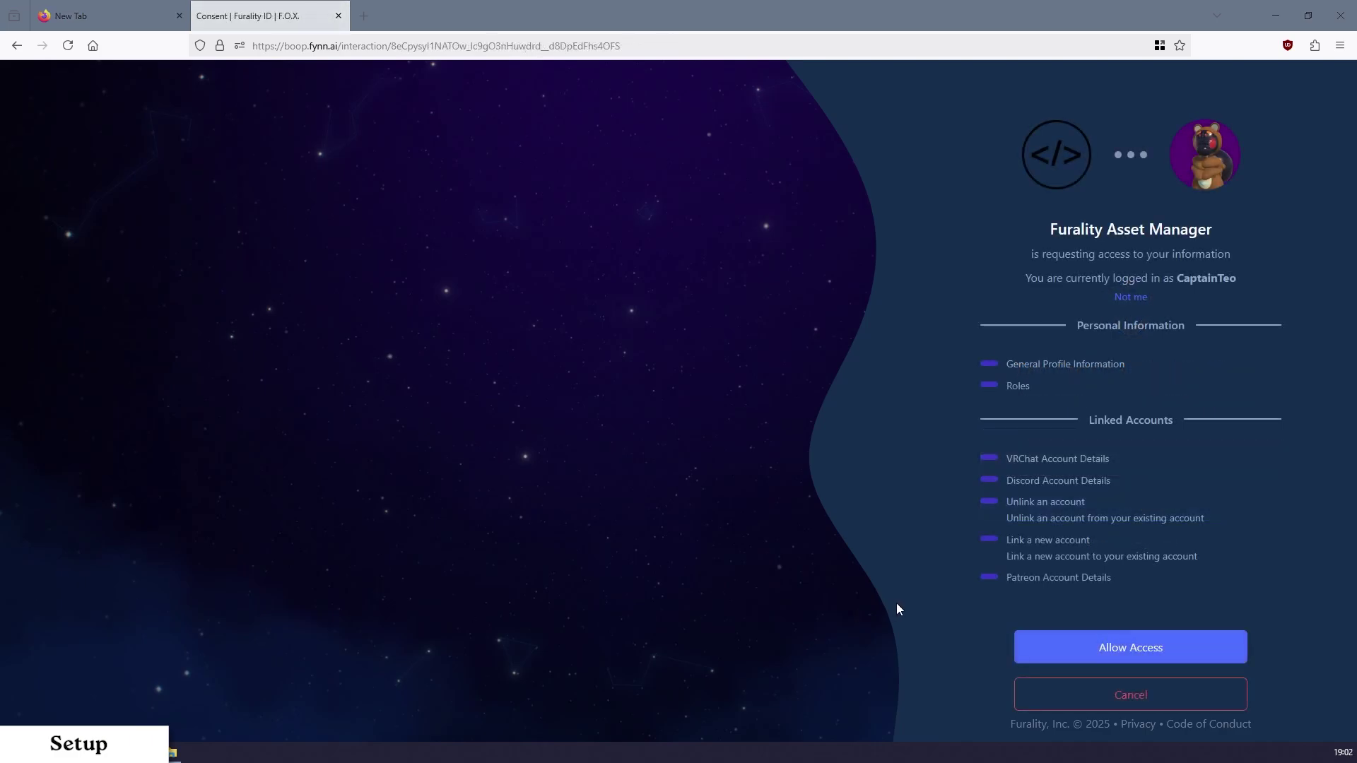
click(1048, 651)
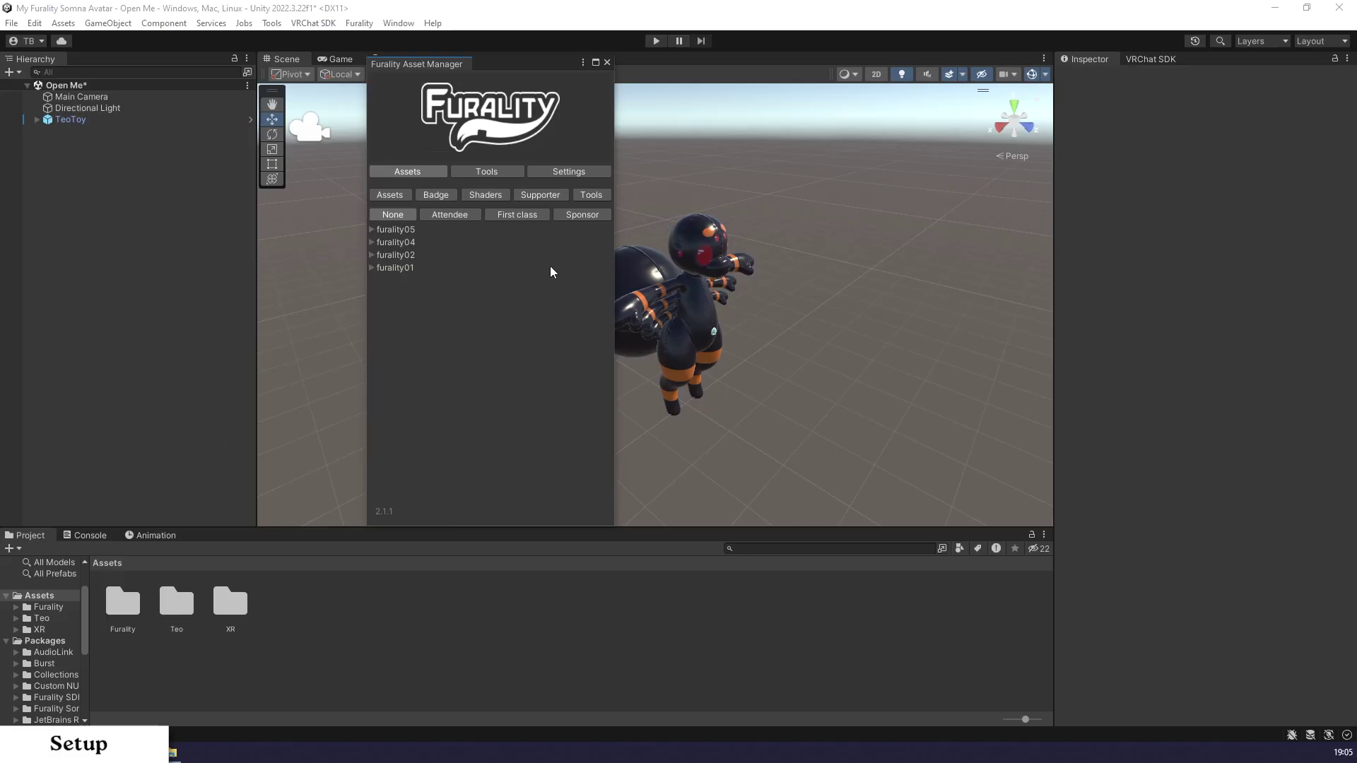
Download and reinstall the furality08 Somna First Class Asset Pack from the First class assets
click(391, 195)
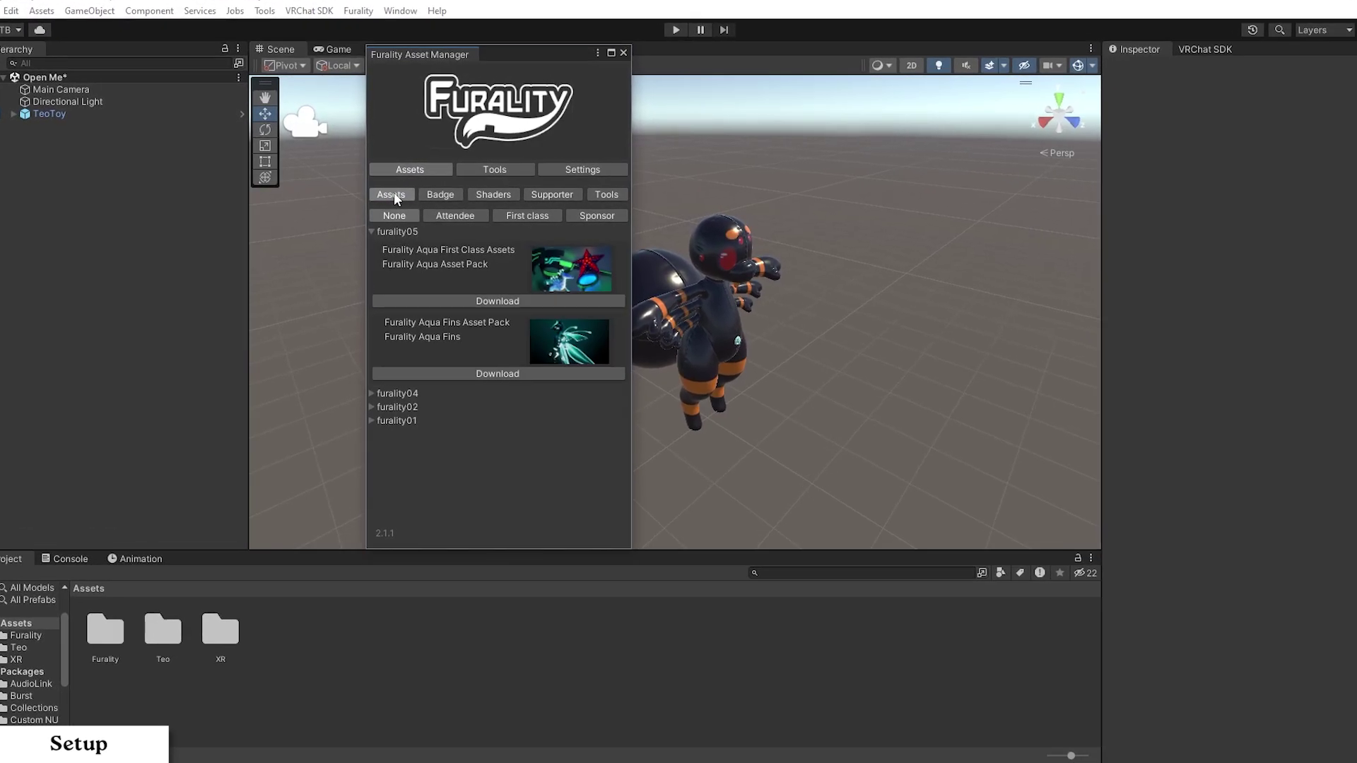
click(542, 217)
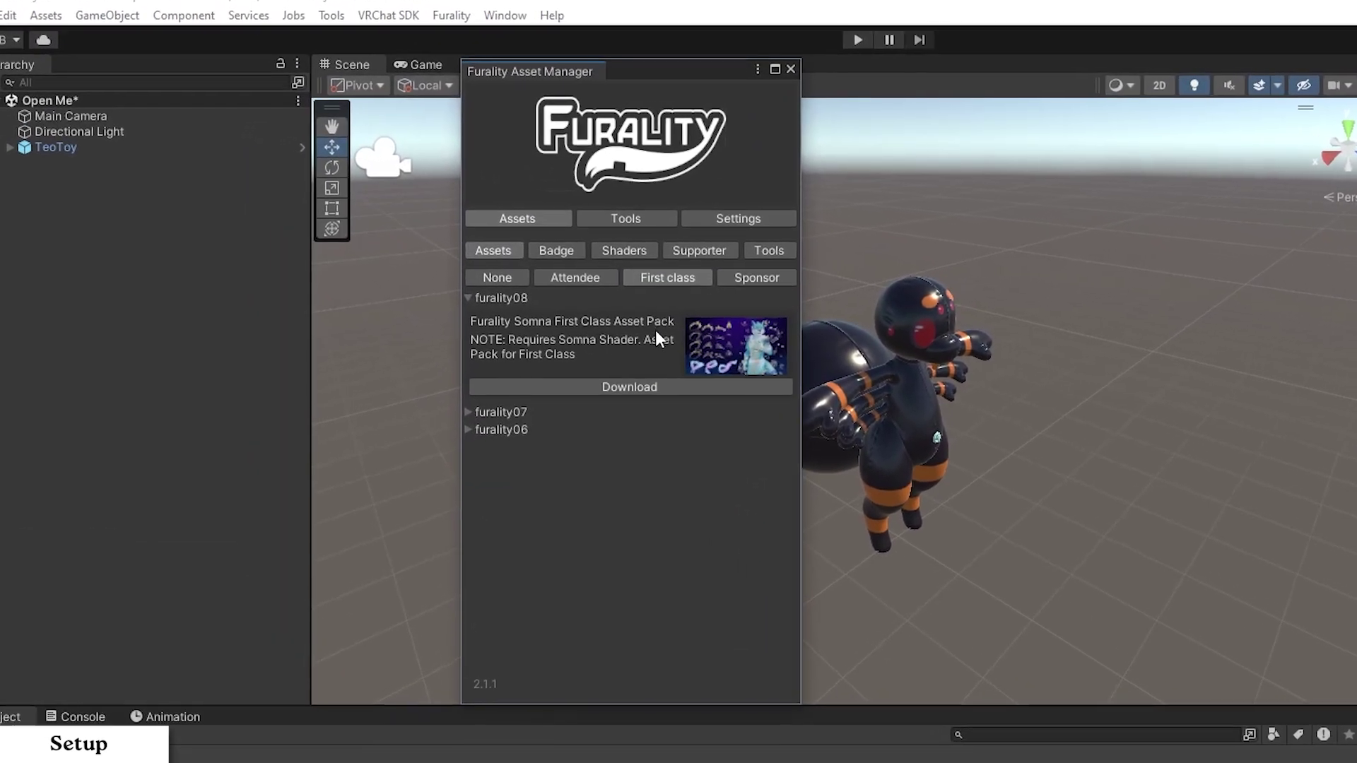
click(638, 387)
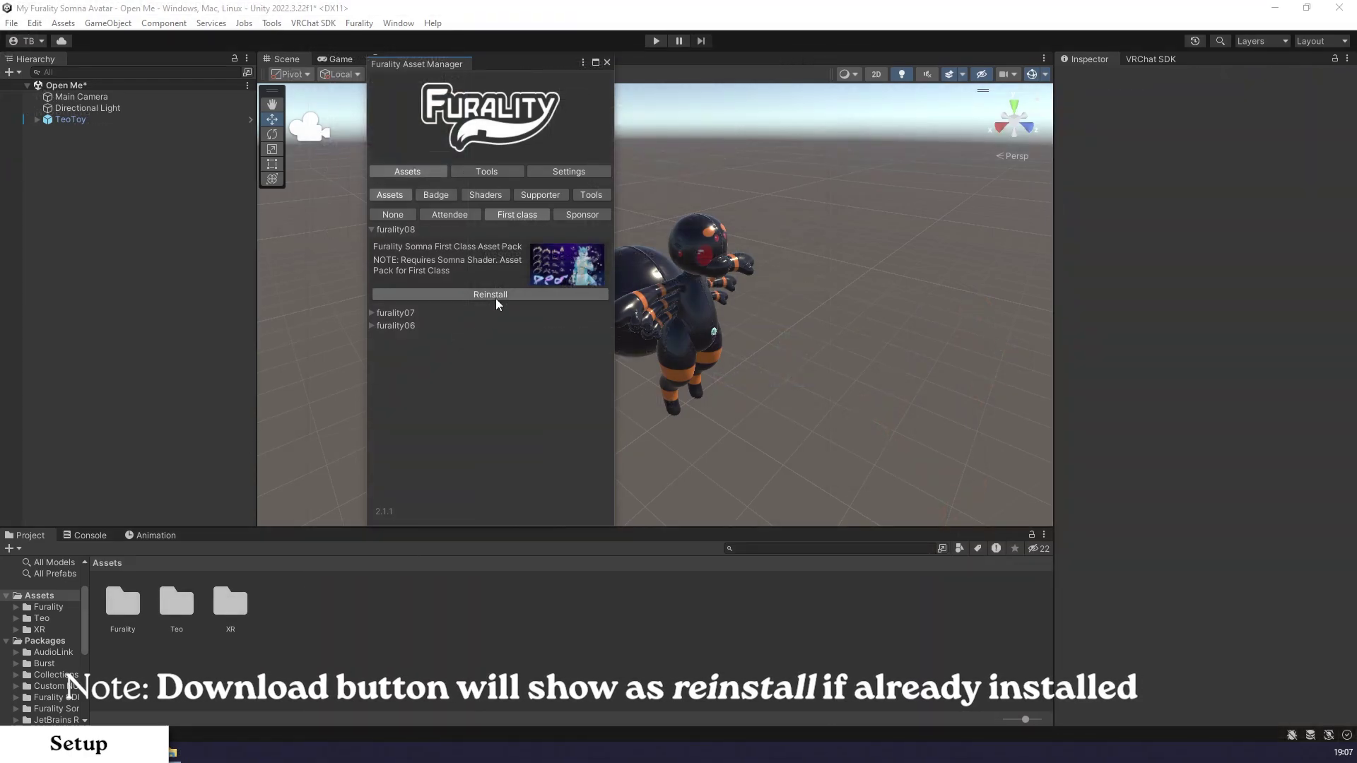
click(495, 297)
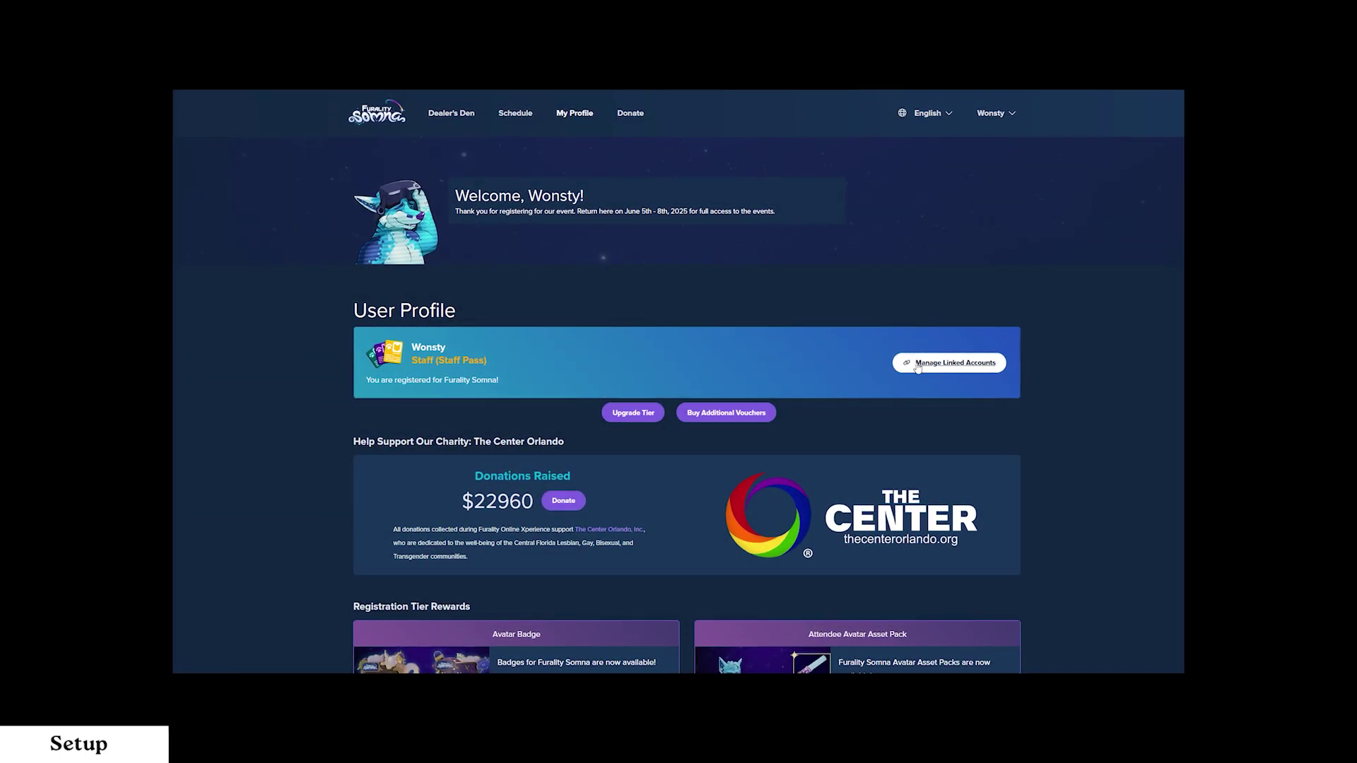
Open Manage Linked Accounts on the Furality profile and browse YouTube VRChat avatar tutorials
click(917, 365)
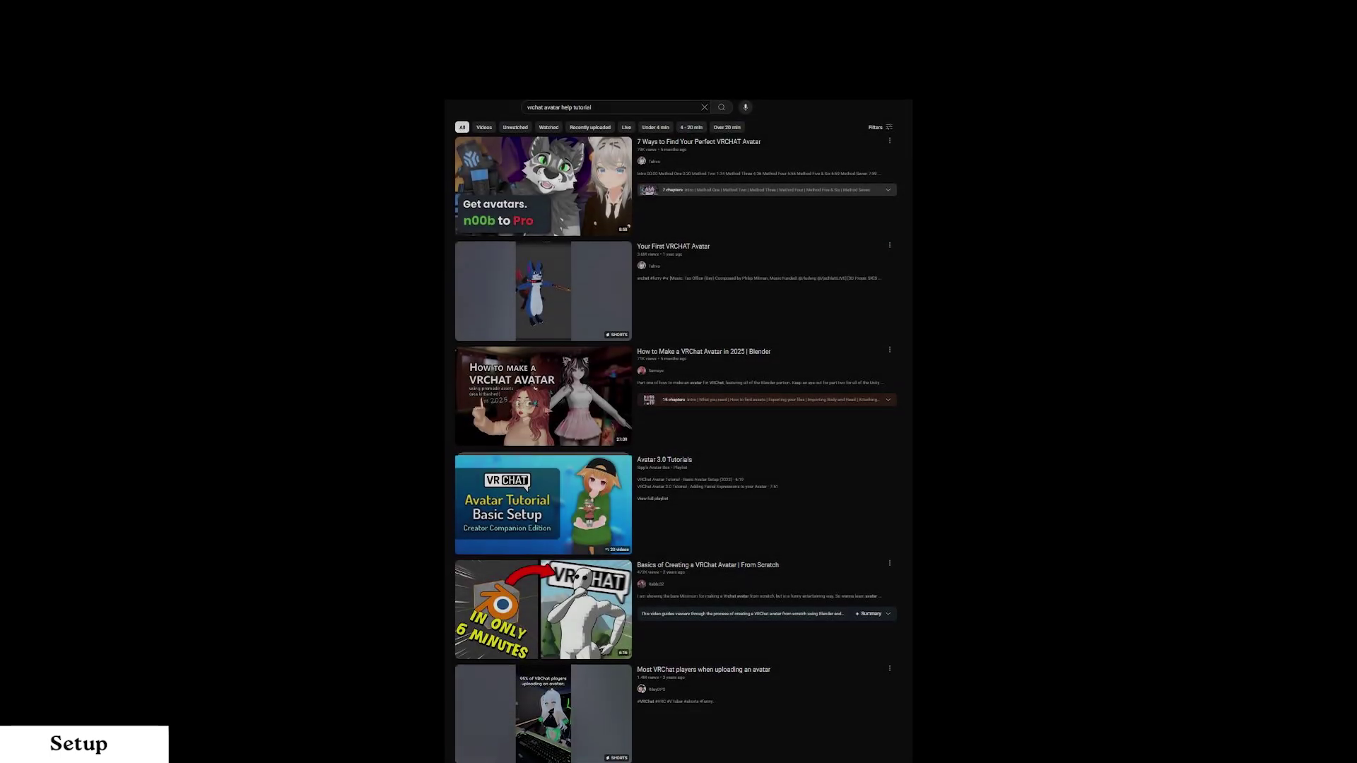
scroll(678, 424, down, 5)
scroll(679, 424, down, 4)
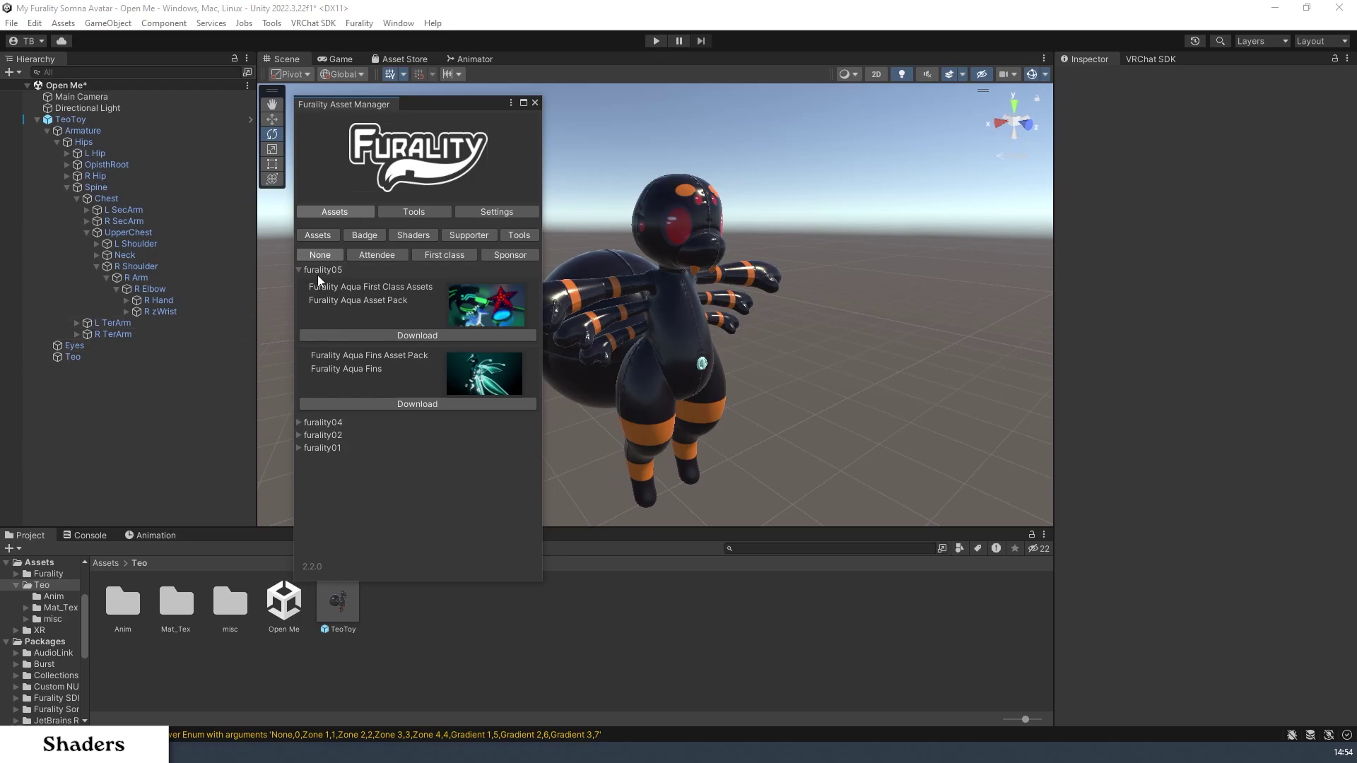
Download the Furality Somna shader from the Asset Manager's Shaders list
click(408, 236)
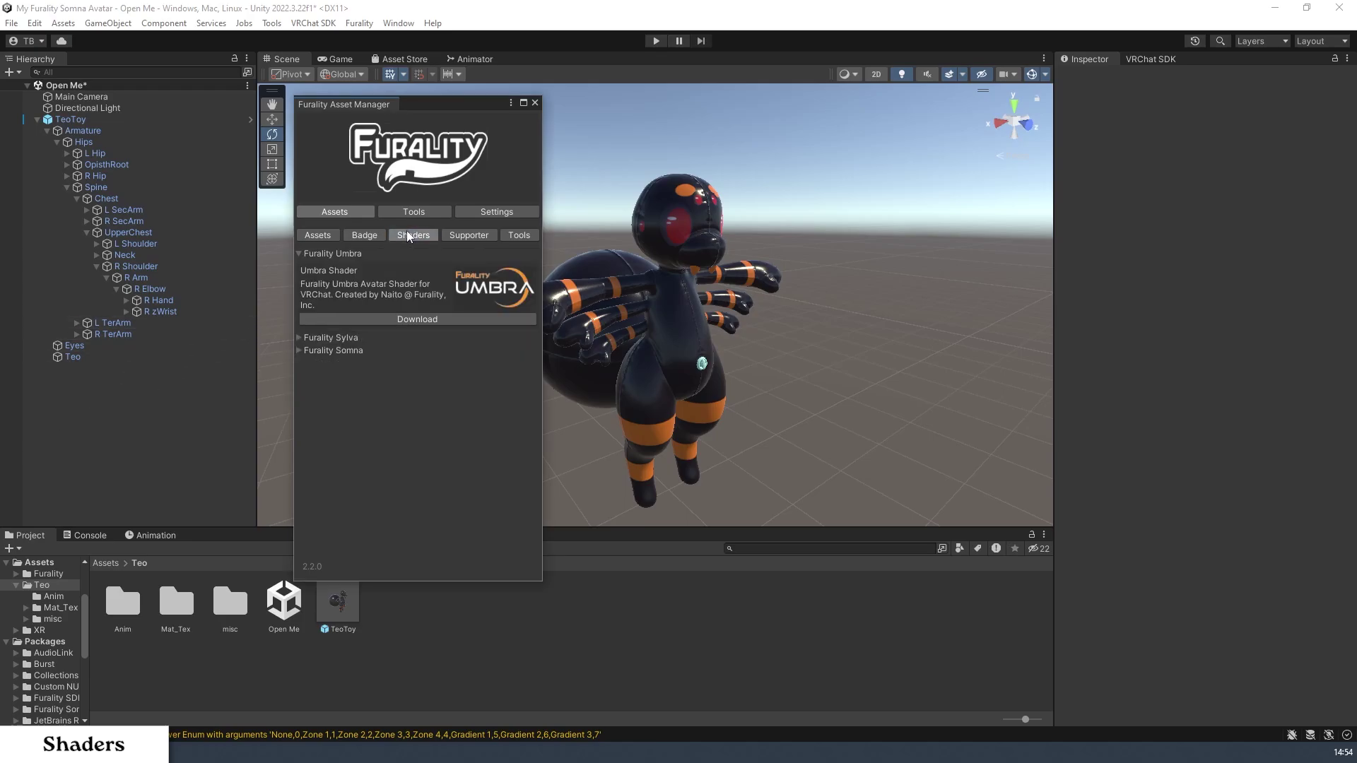
click(301, 254)
click(299, 280)
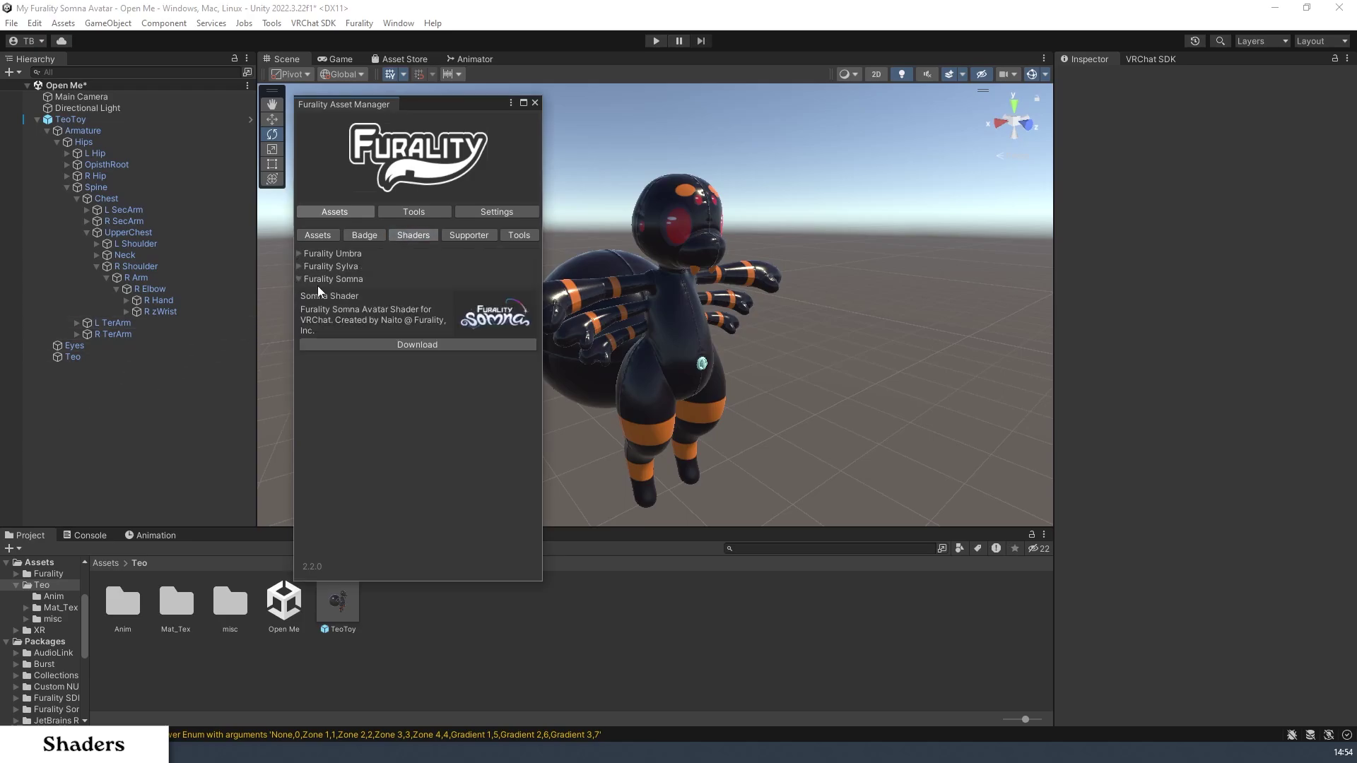
click(460, 346)
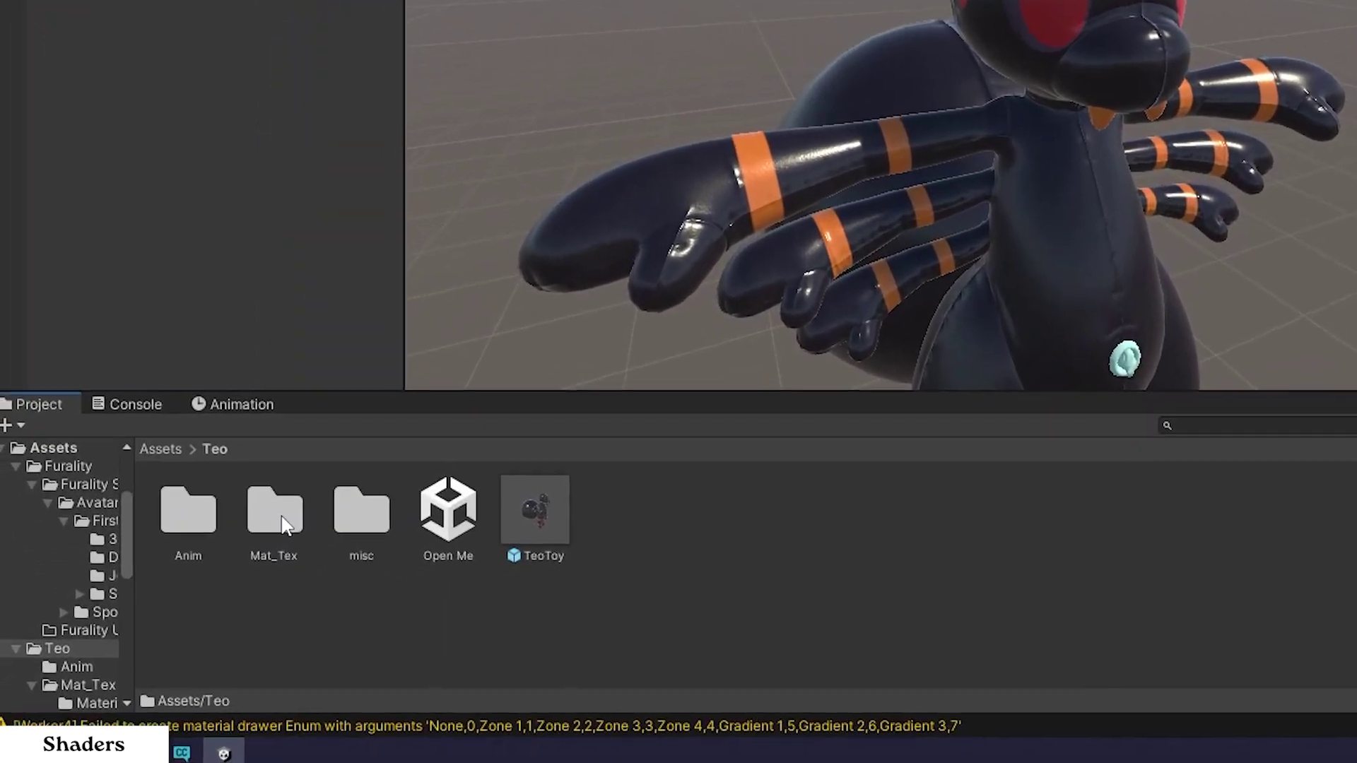
Duplicate the Body material in Teo/Mat_Tex and rename the copy Body_Somna
double_click(287, 527)
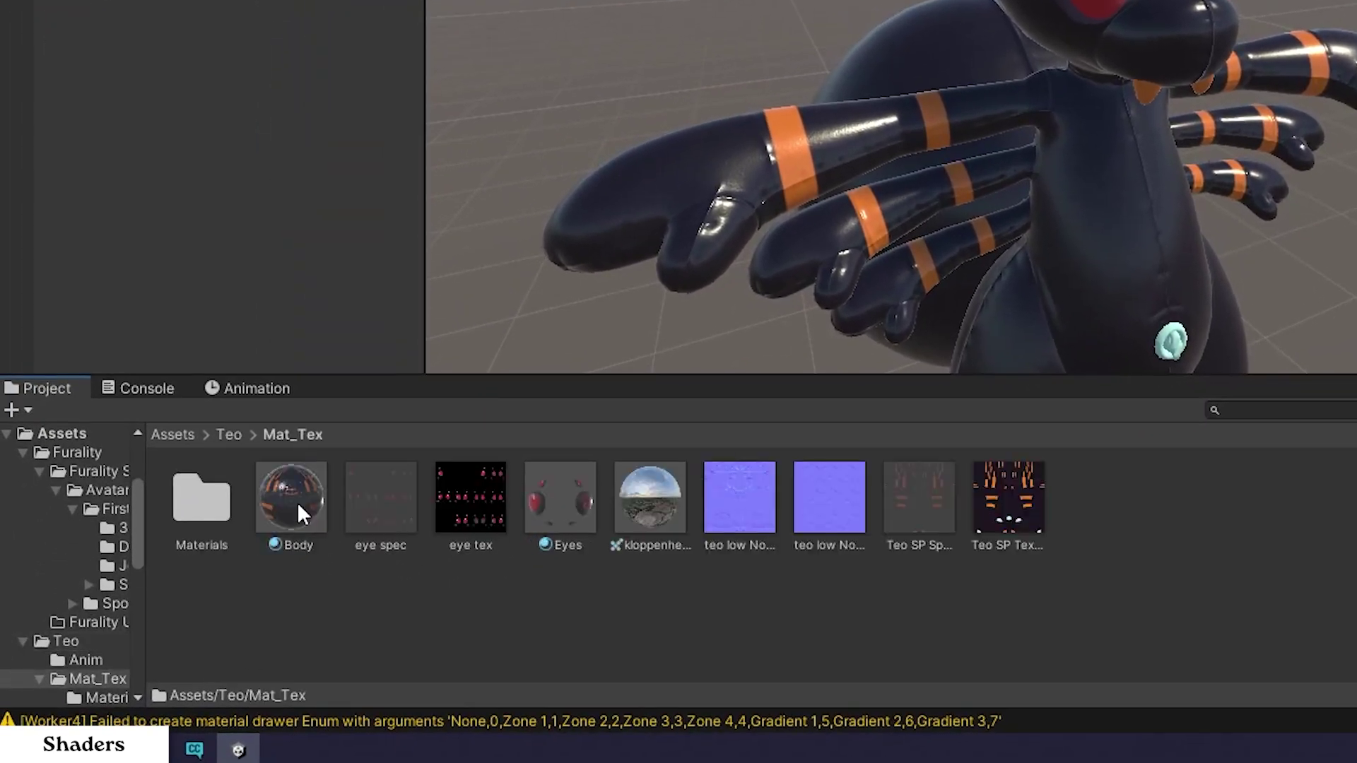
click(288, 514)
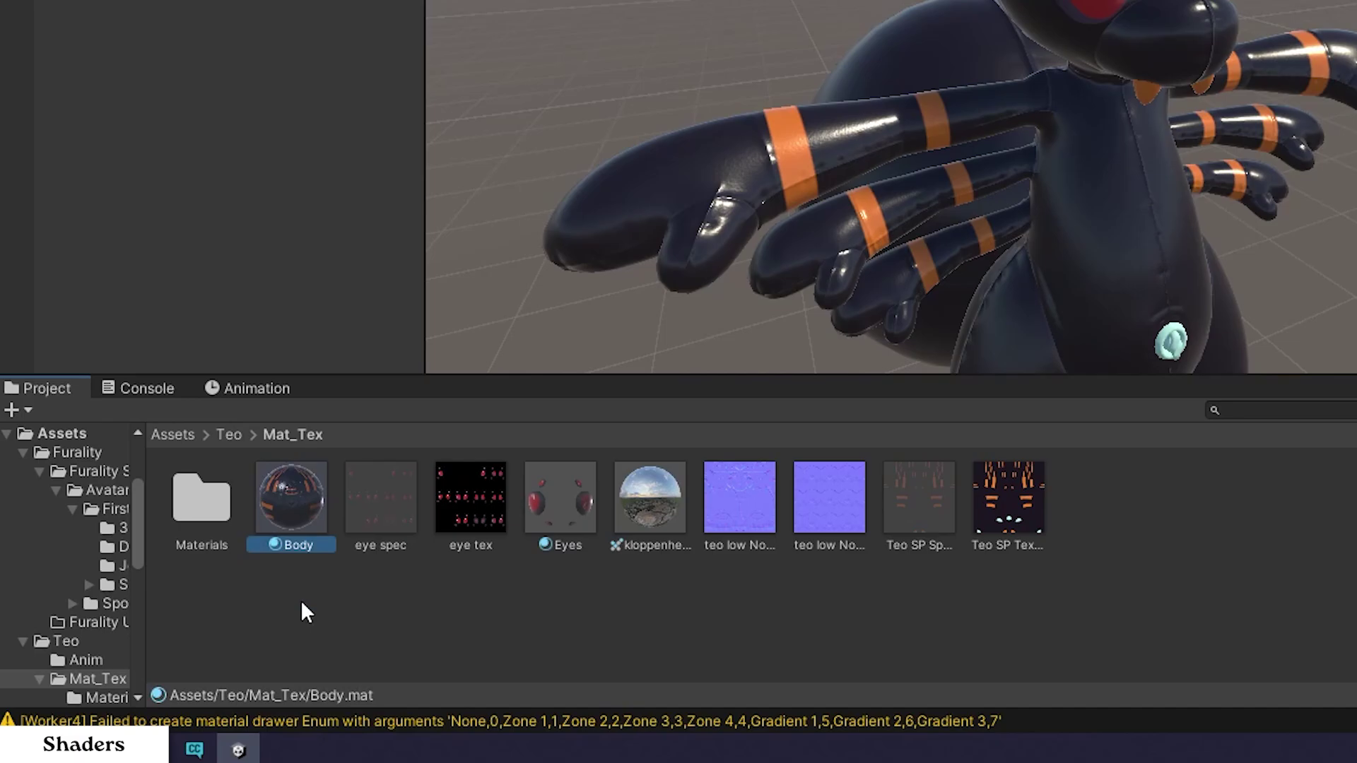
key(ctrl+d)
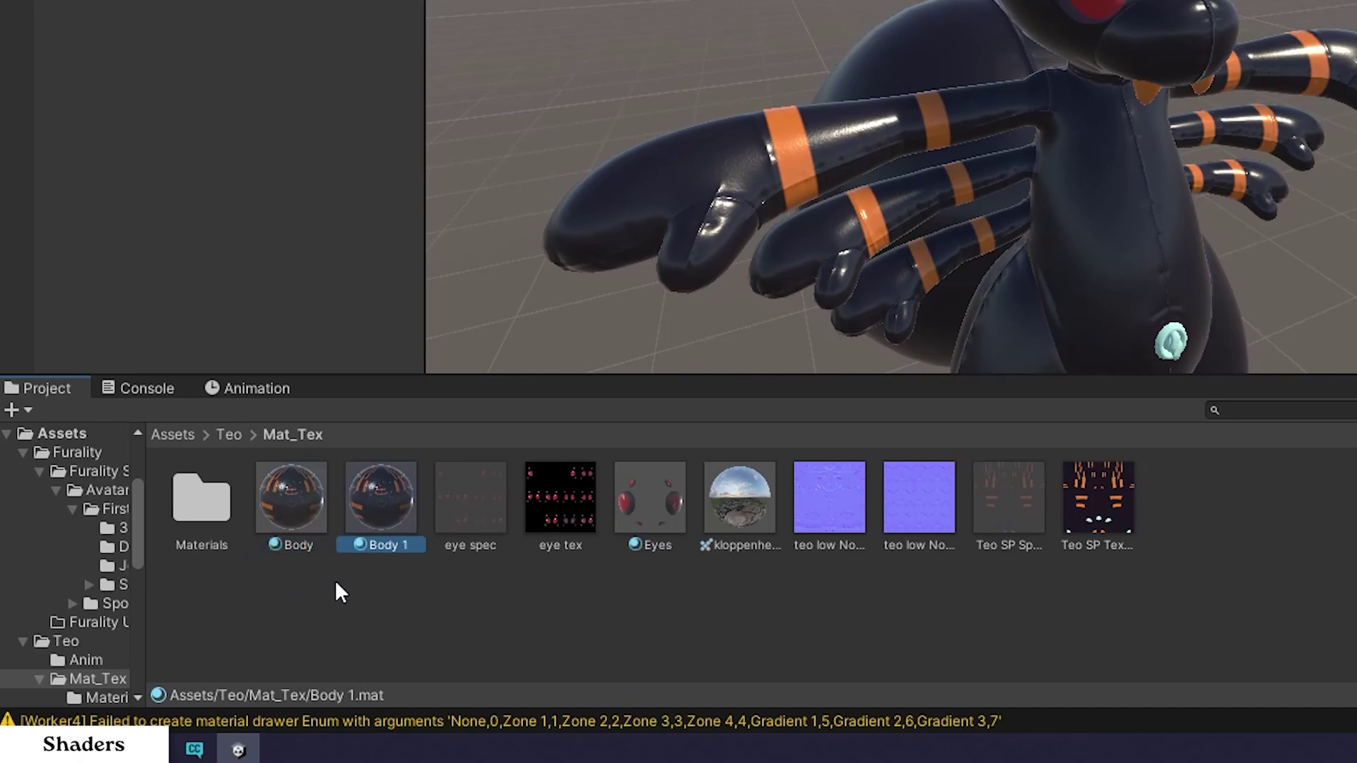
key(F2)
key(End)
key(BackSpace)
key(BackSpace)
text(_Somna)
key(Return)
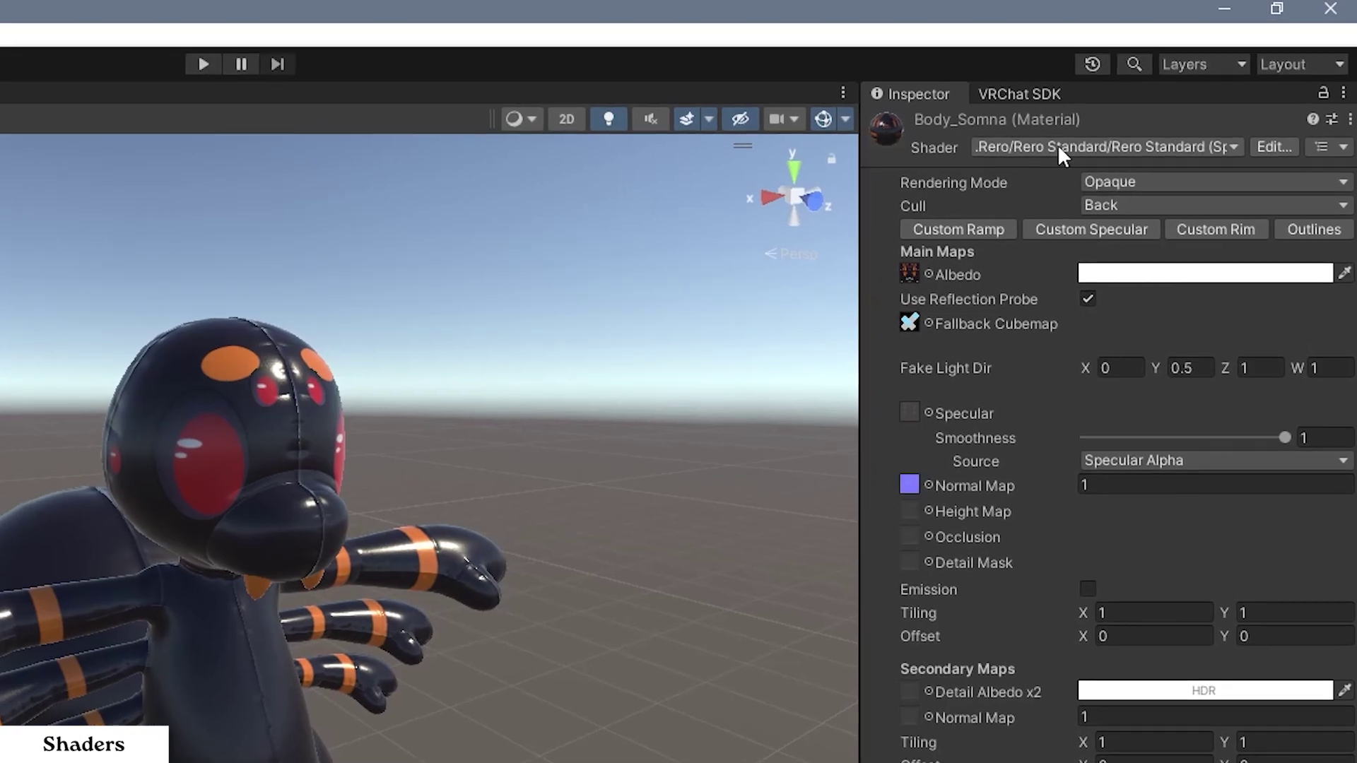
Switch Body_Somna to the Furality/Somna Shader and drag it onto the avatar model
click(1058, 144)
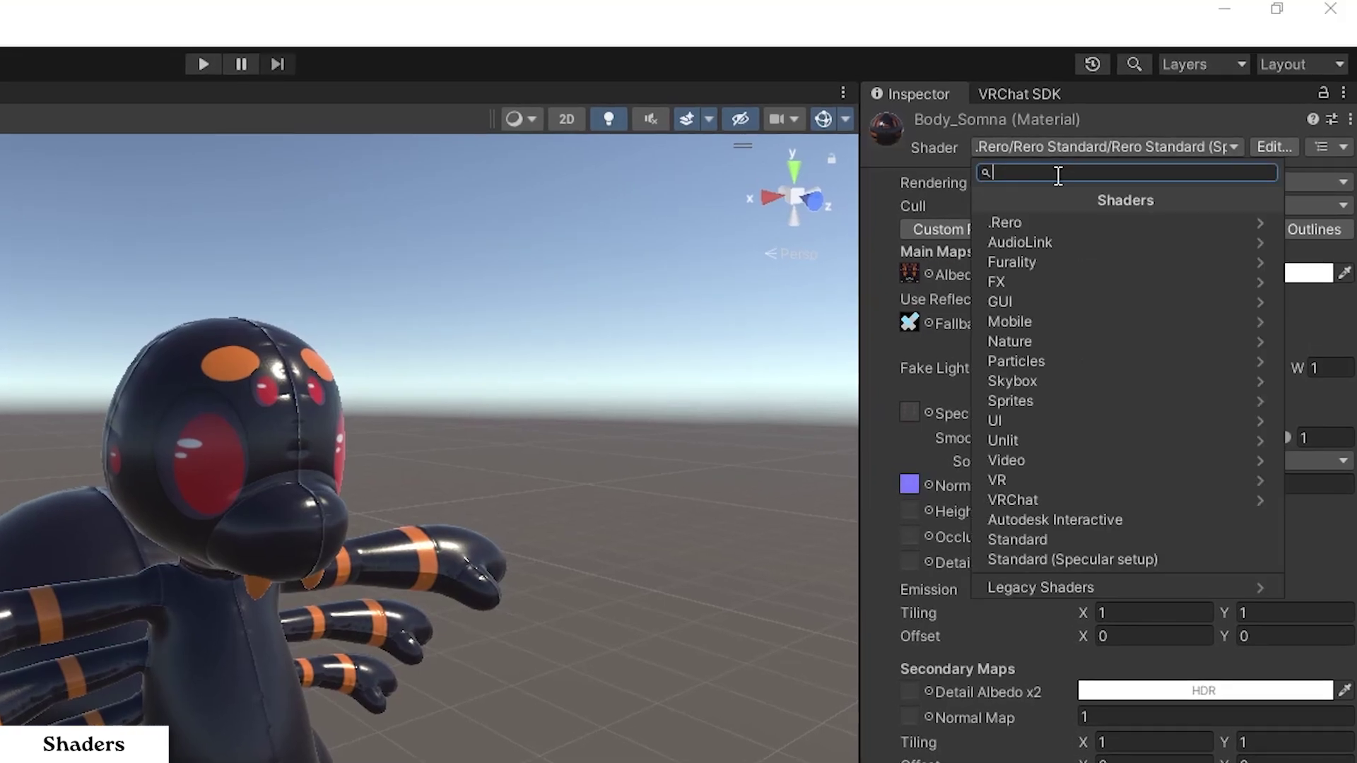
click(1043, 261)
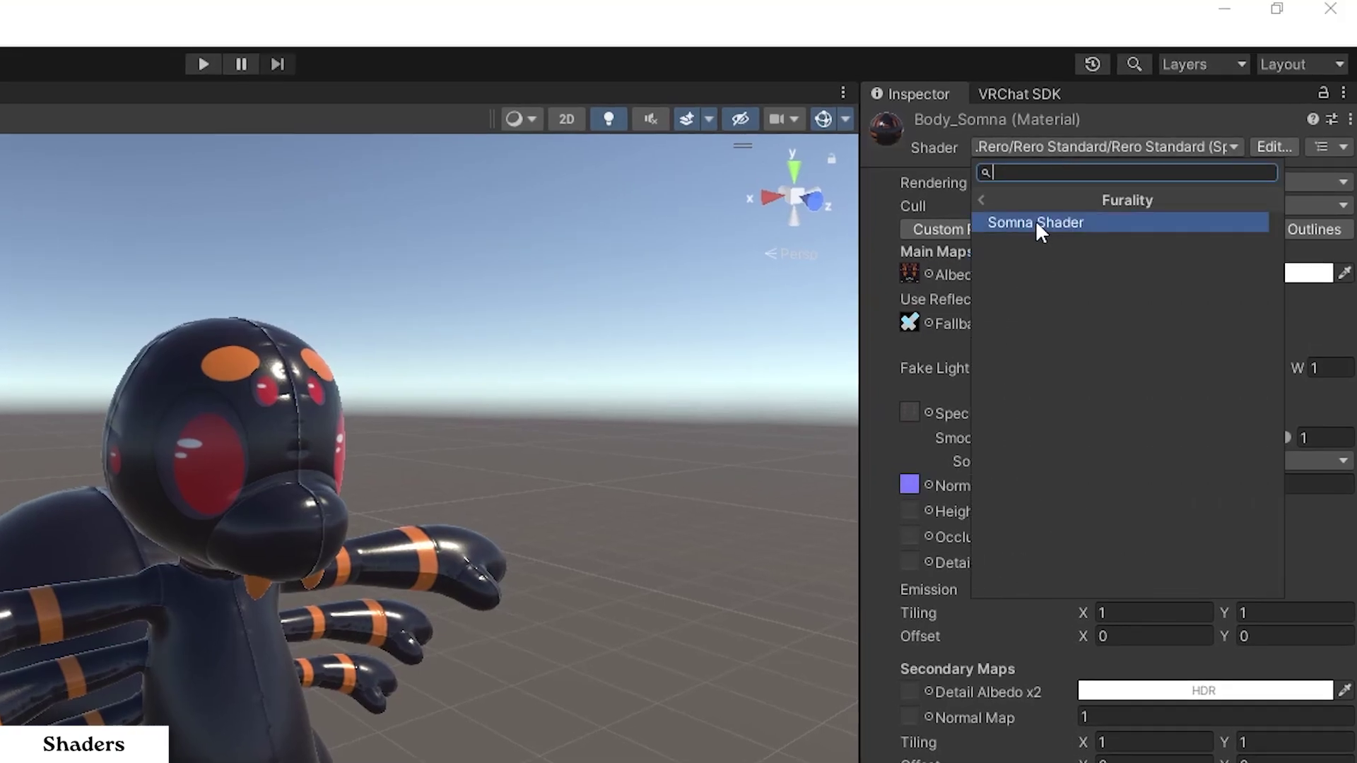
click(1036, 220)
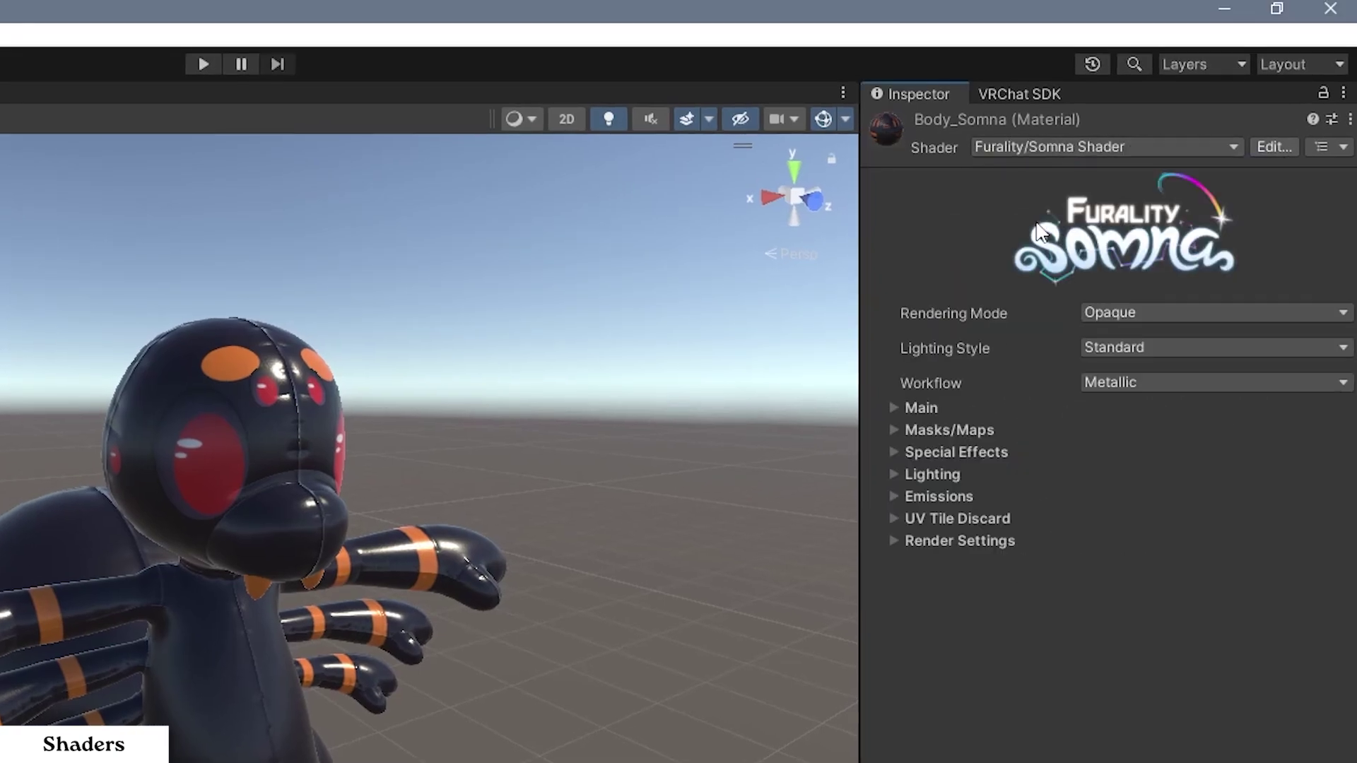
click(899, 407)
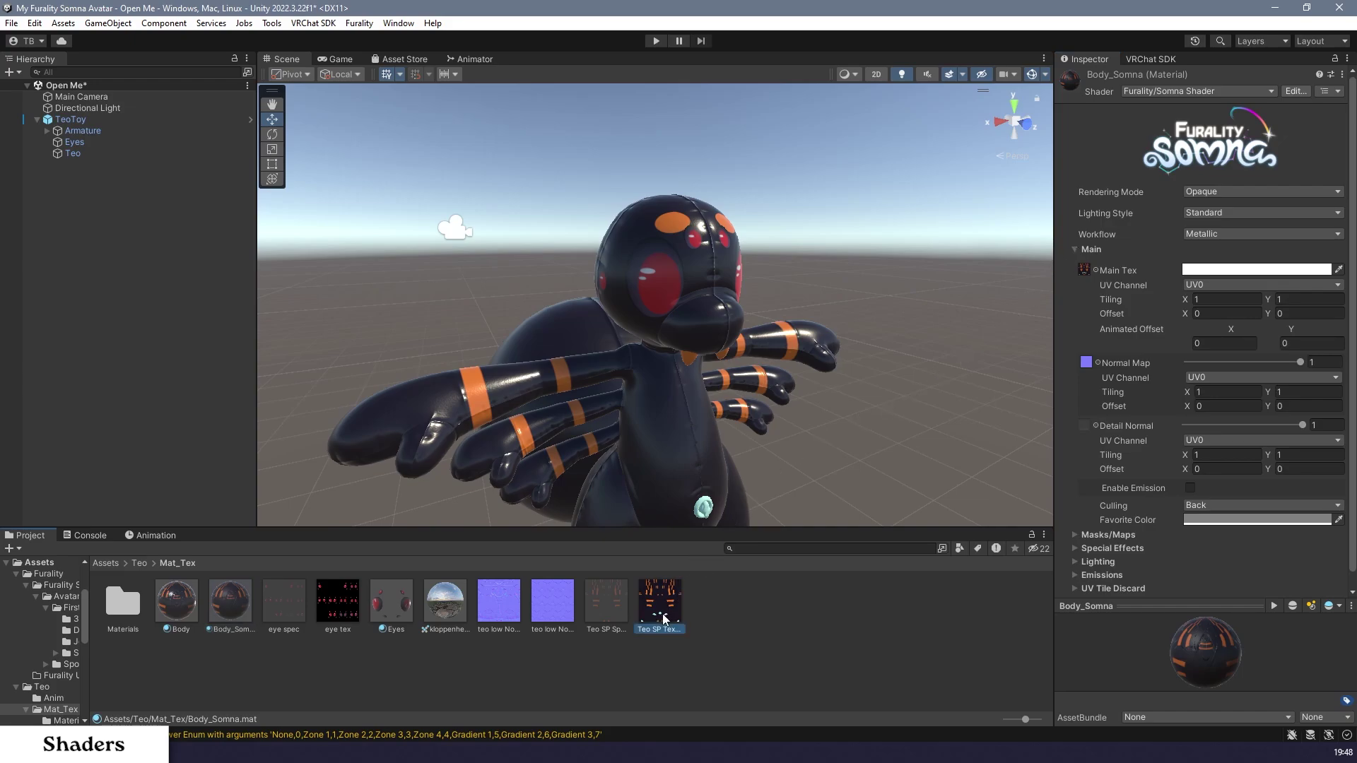
click(1077, 253)
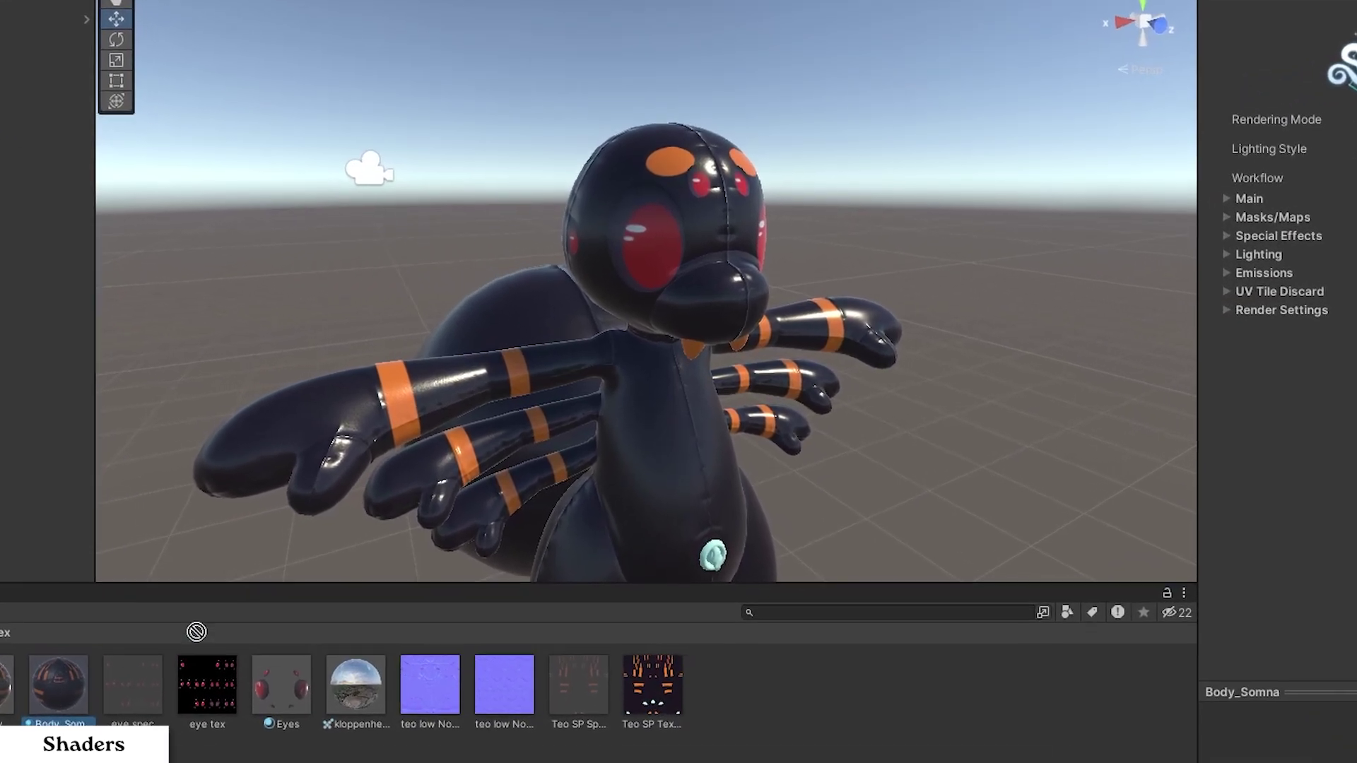
drag(196, 632, 665, 433)
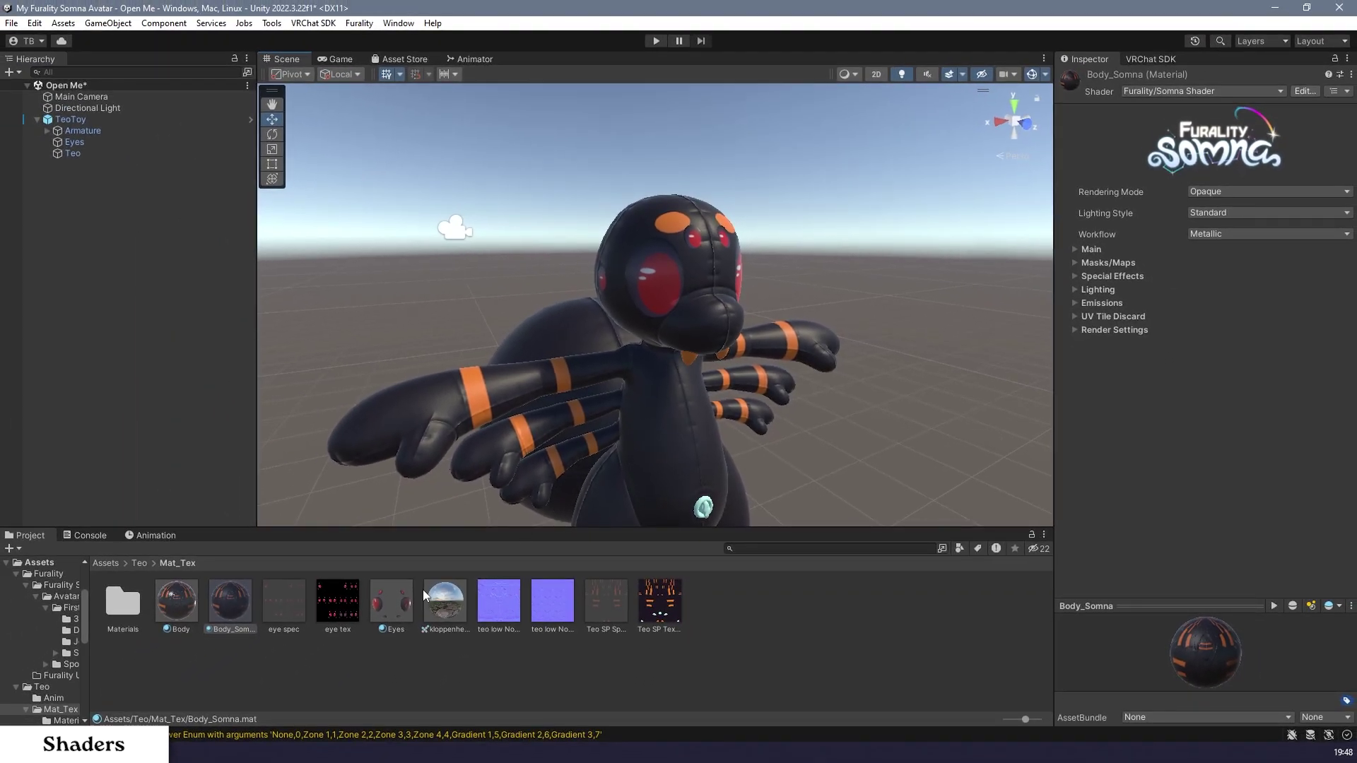
Duplicate the Eyes material and rename the copy Eyes_Somna
click(397, 601)
key(ctrl+d)
click(451, 628)
text(Eyes_Somna)
key(Return)
Set Eyes_Somna's shader to Furality/Somna Shader
click(1147, 95)
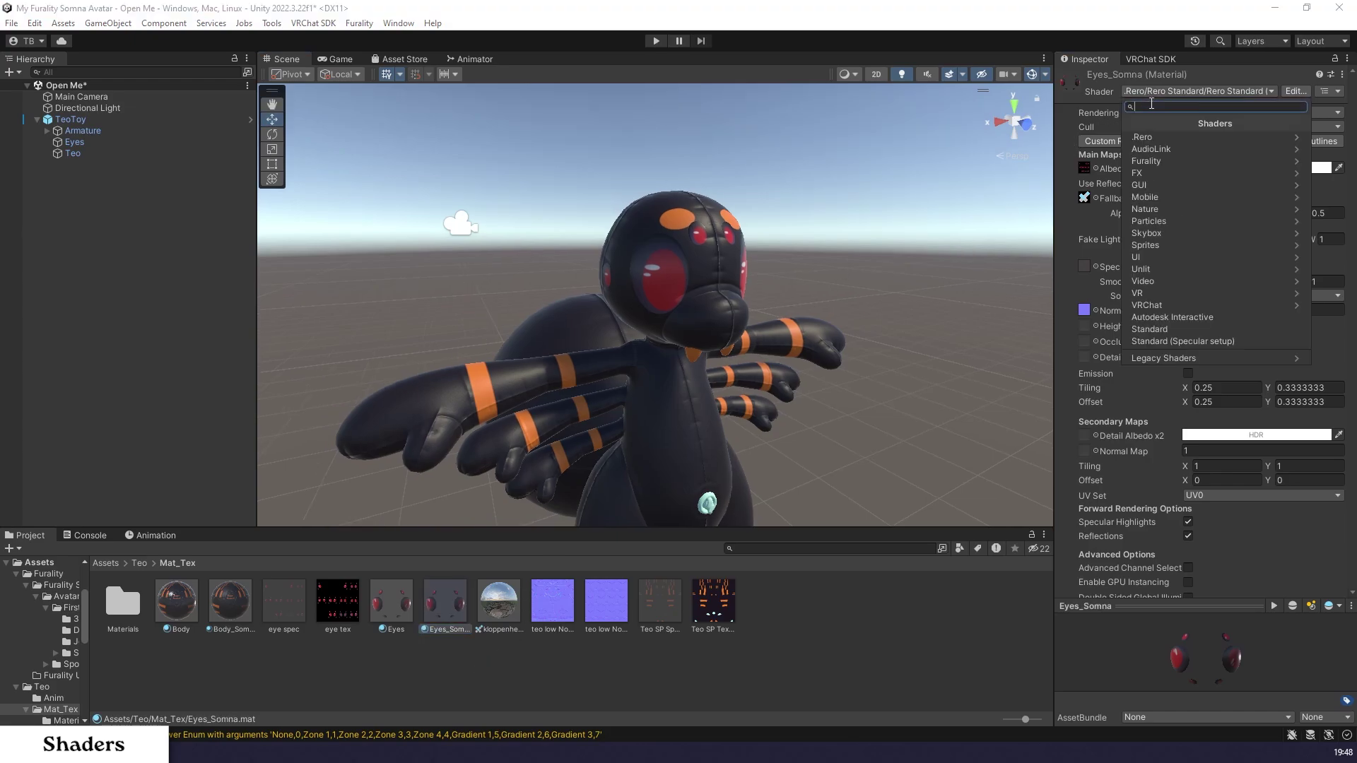
click(1156, 161)
click(1147, 156)
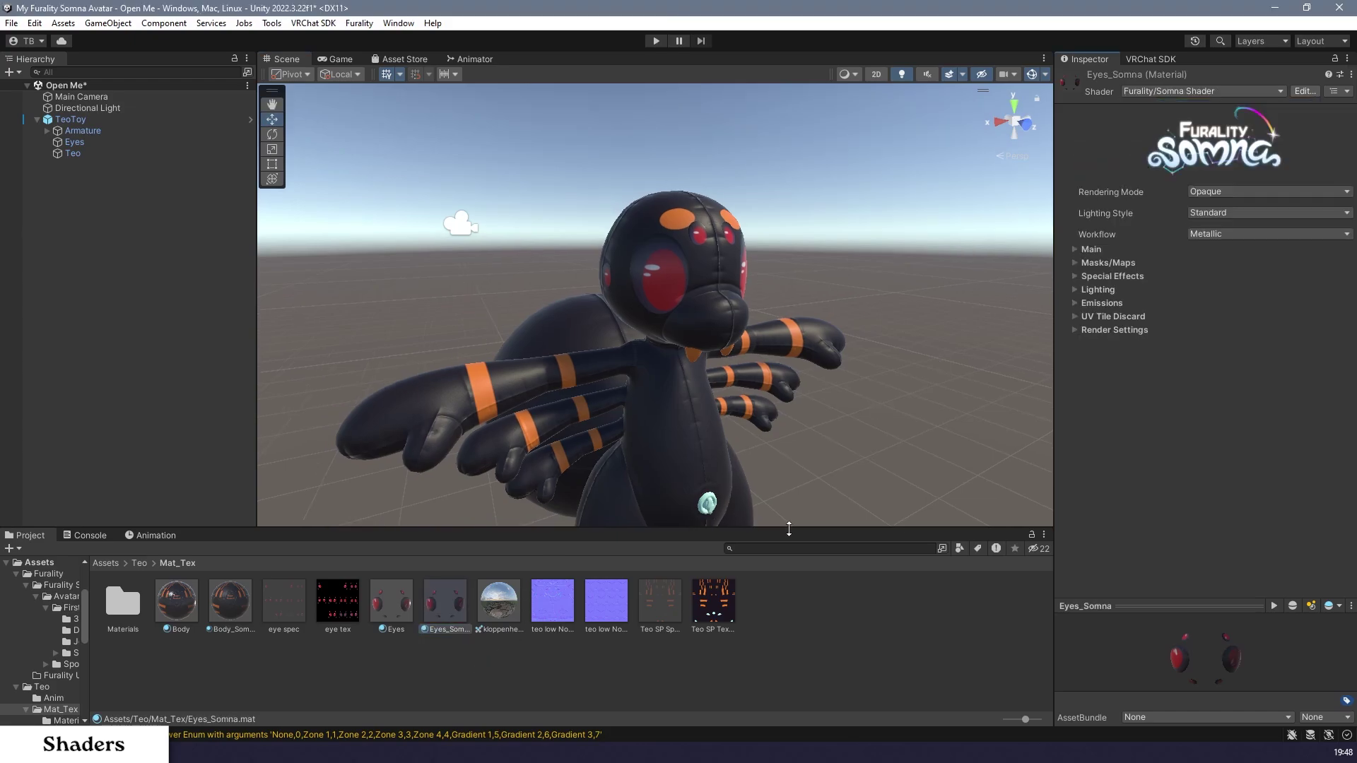
click(1075, 252)
click(1075, 251)
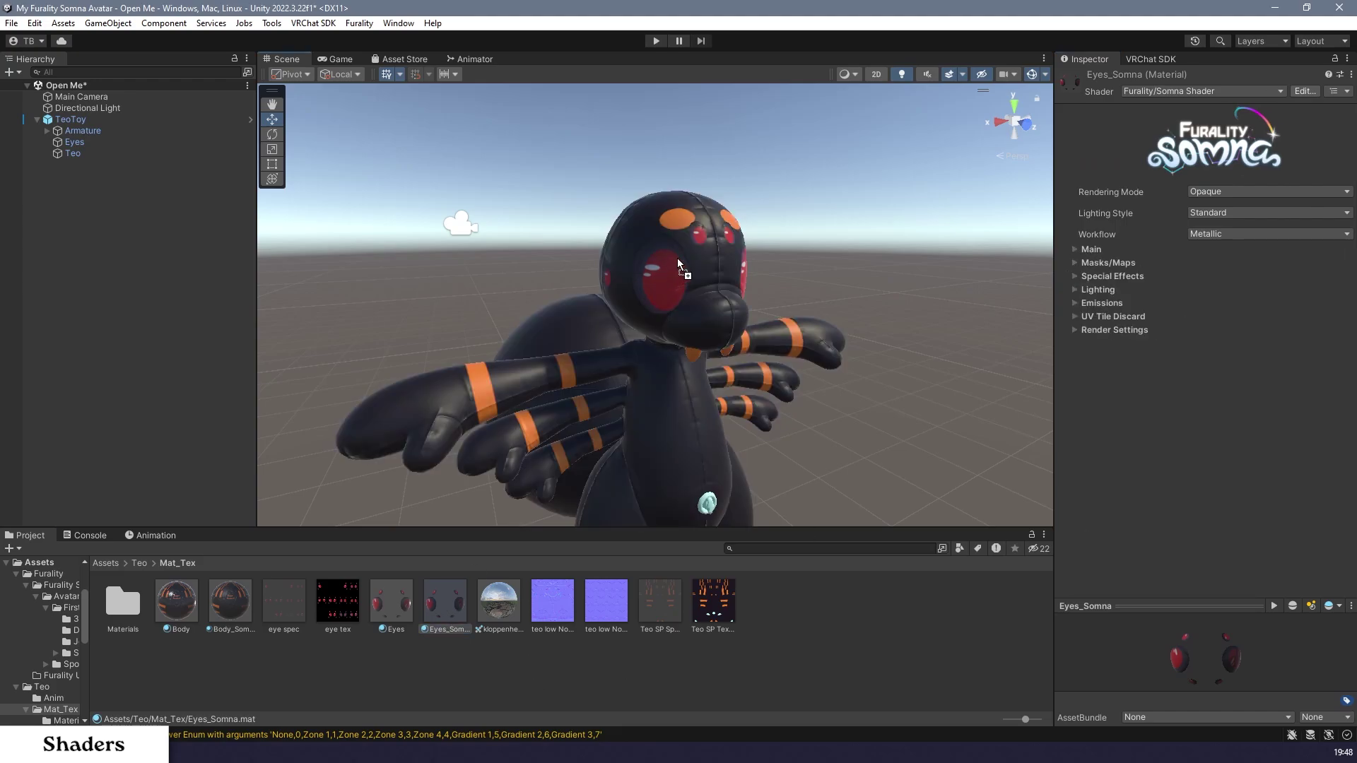
click(232, 604)
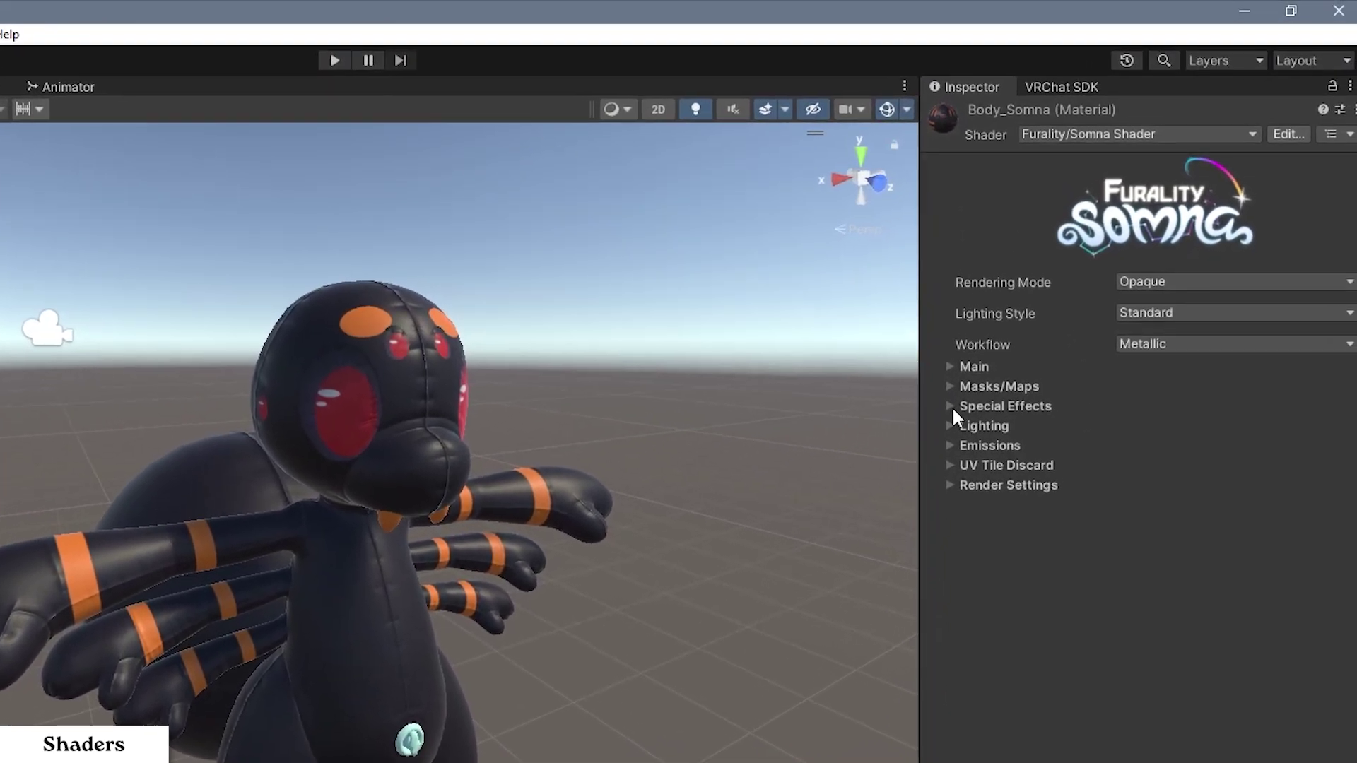
Toggle the Starshine and Stardust special effects and set the emission AudioLink band to High Mid
click(951, 405)
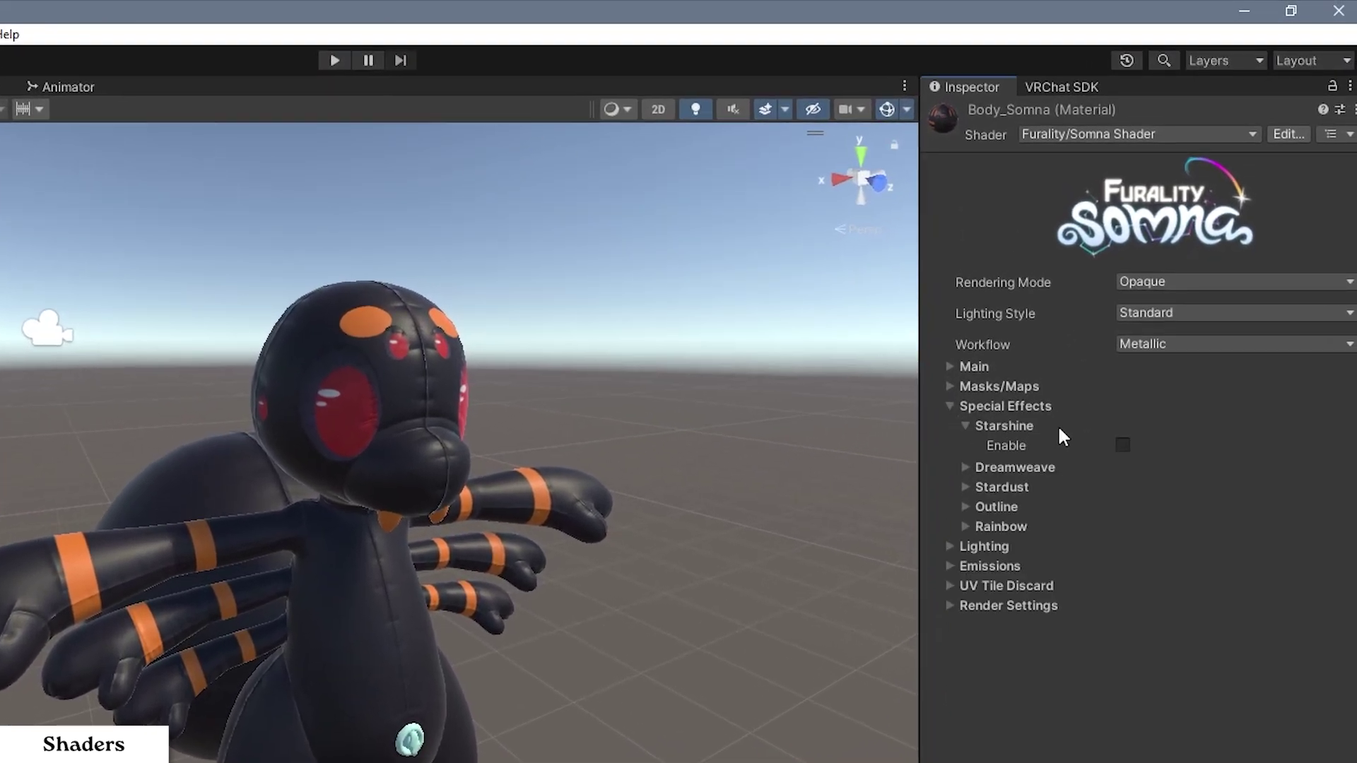
click(1122, 446)
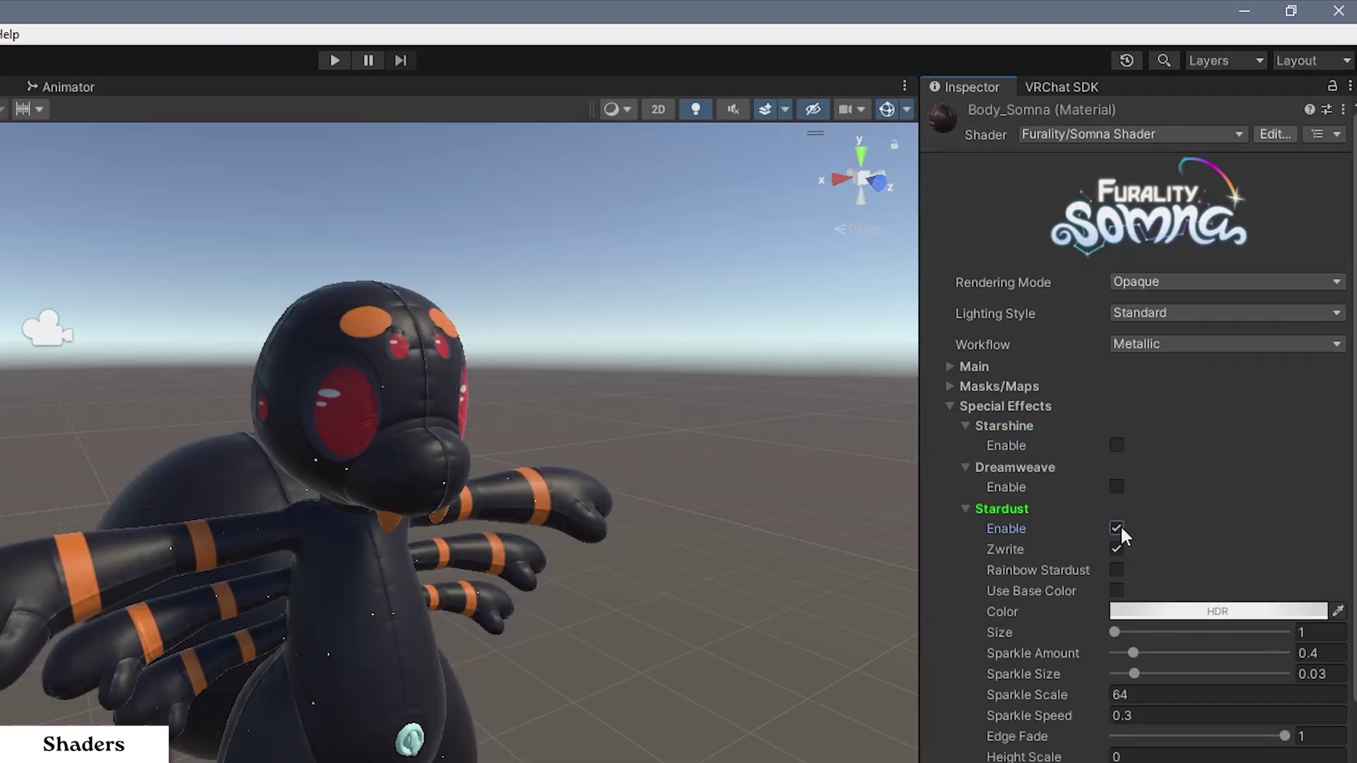
click(1117, 528)
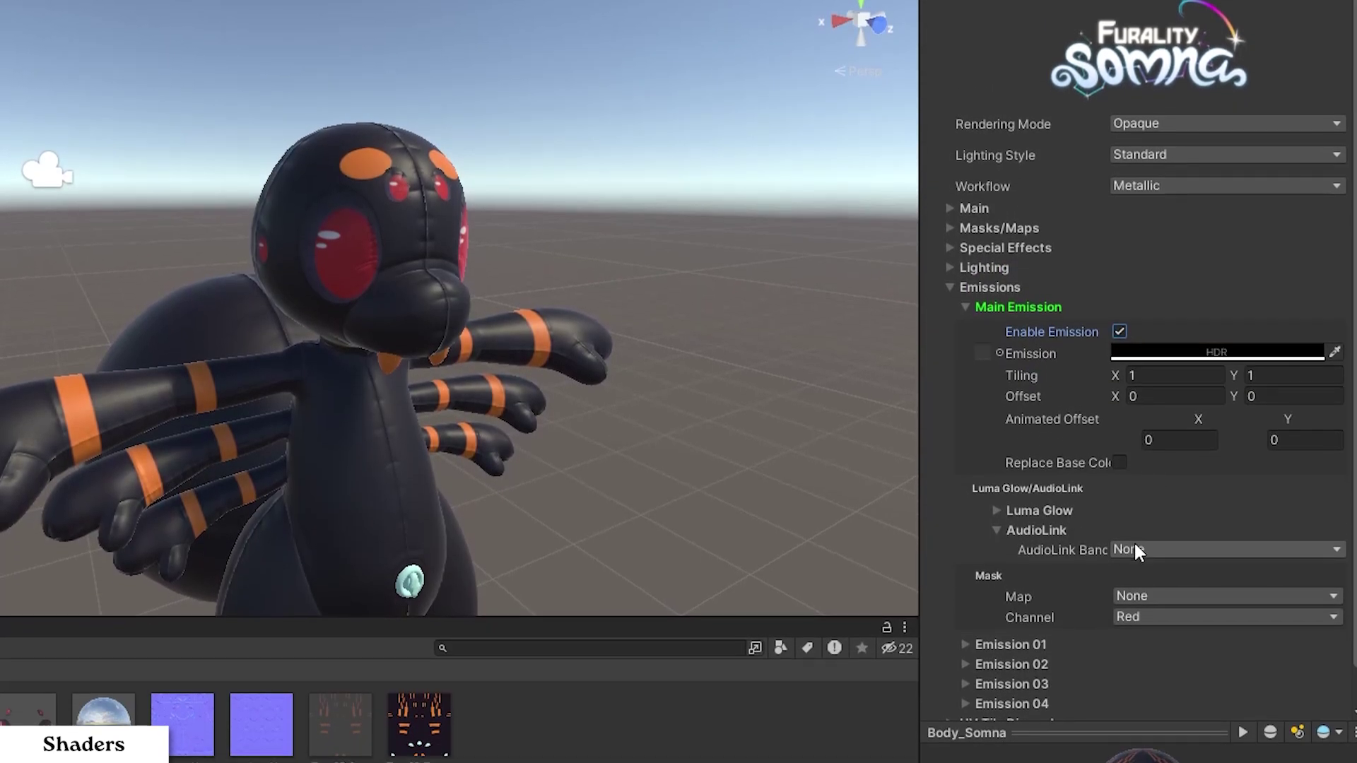
click(1135, 550)
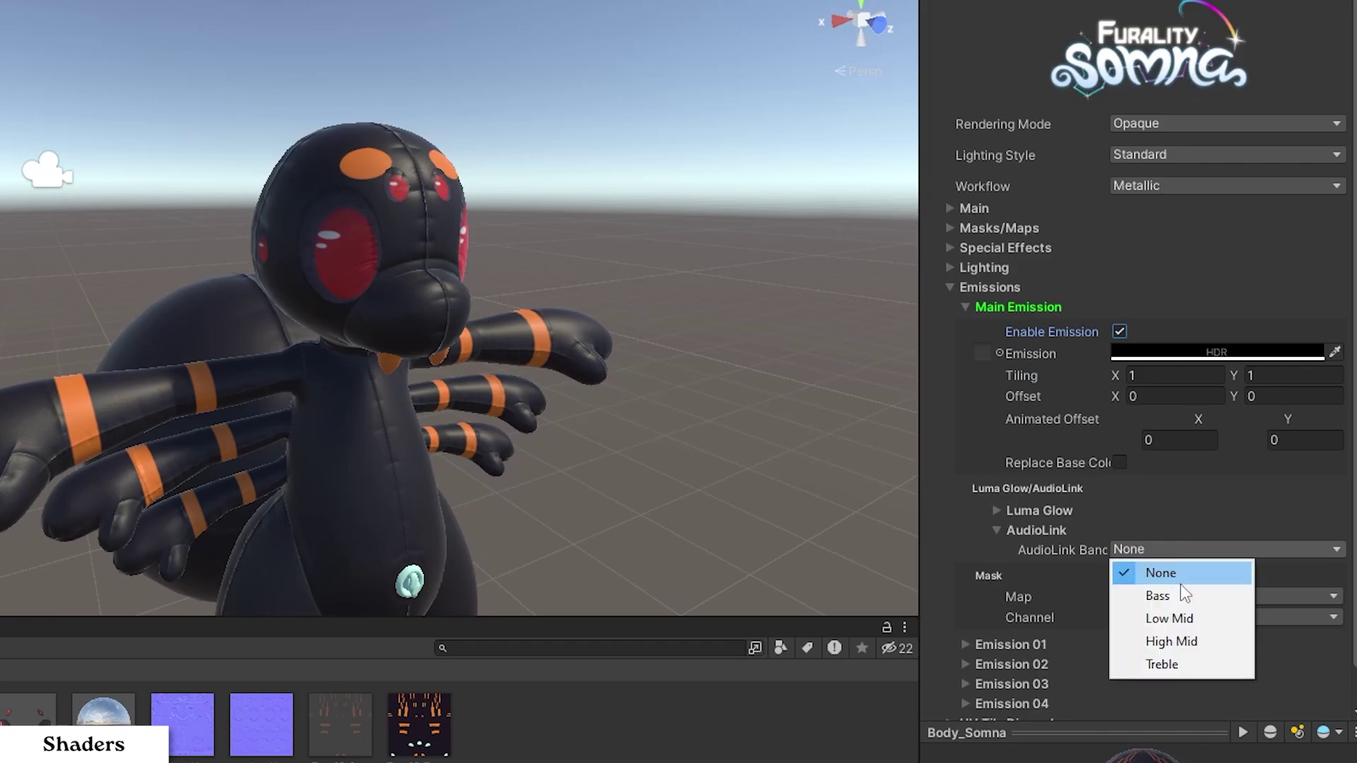
click(1176, 641)
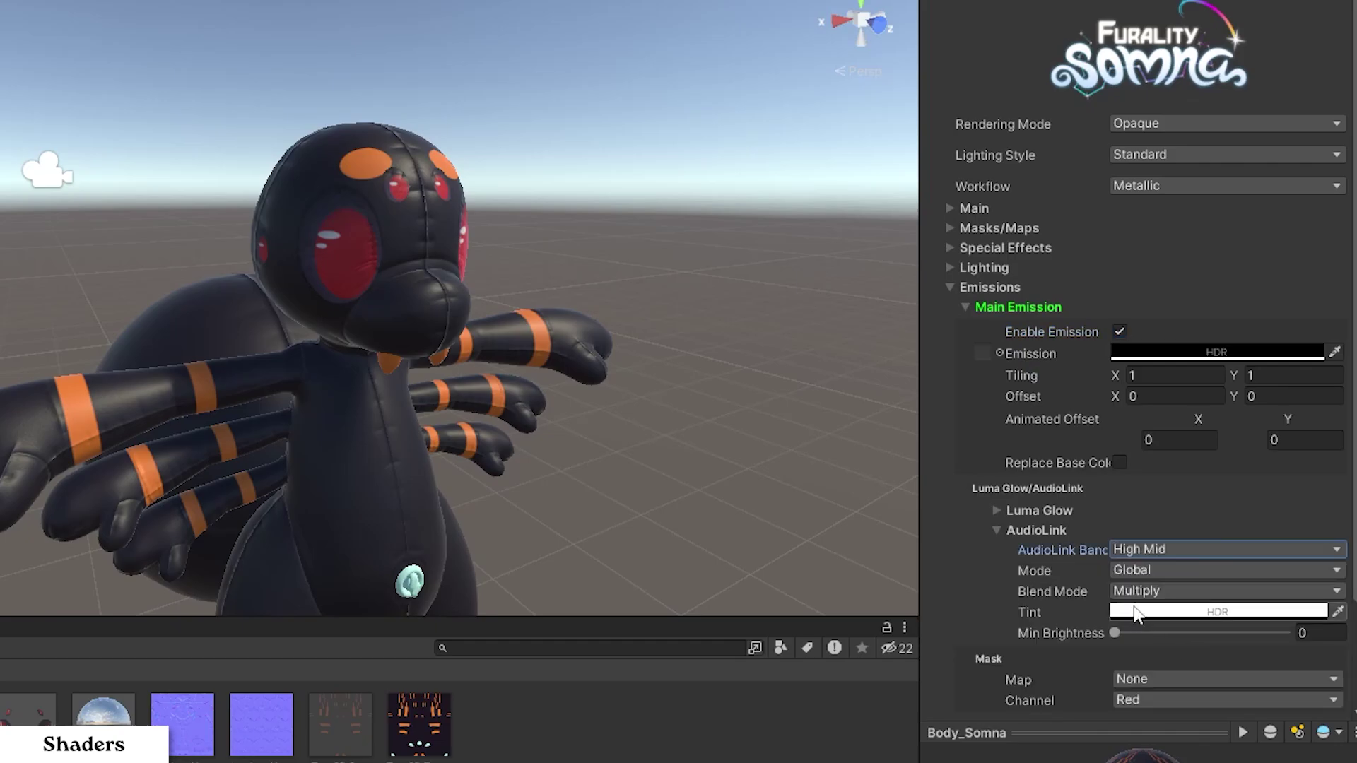
Set the Main Favorite Color of Body_Somna to green
click(960, 287)
click(951, 207)
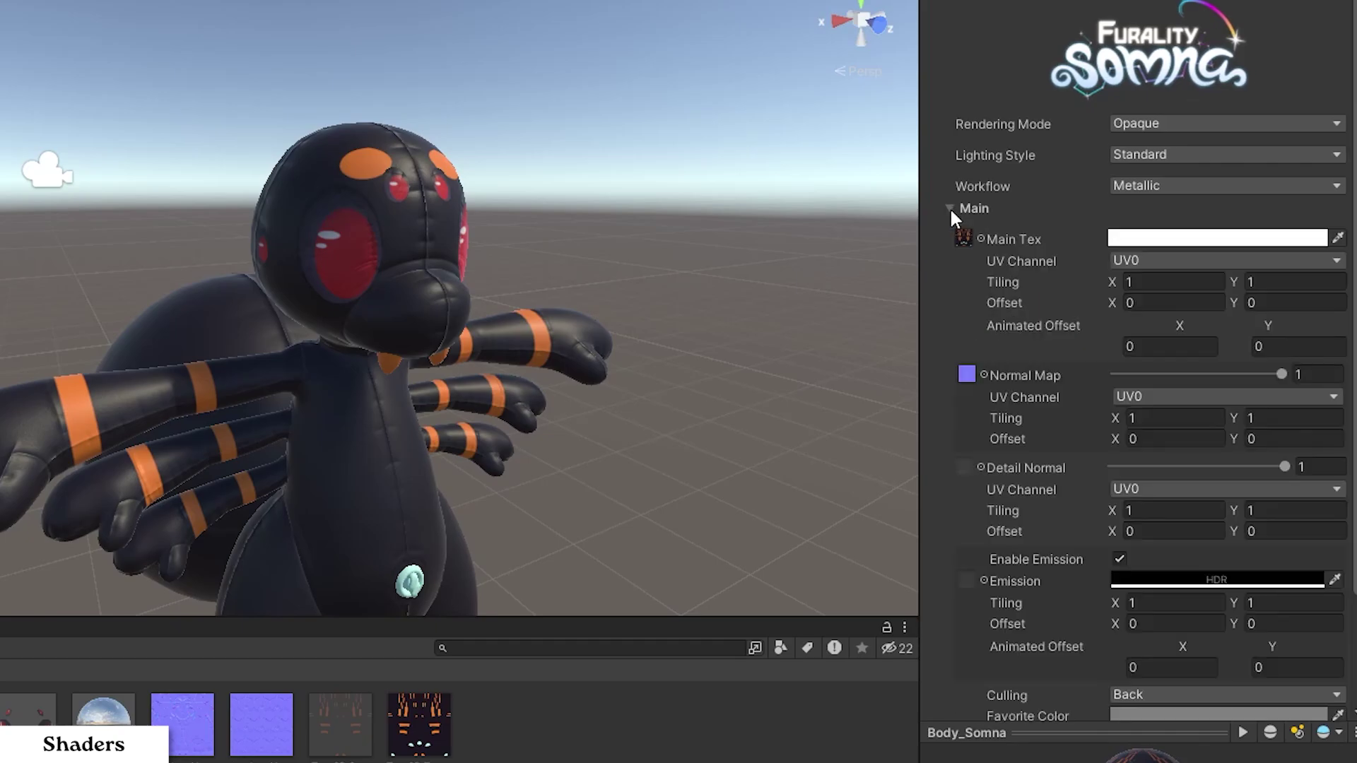
scroll(1151, 636, down, 3)
click(1168, 583)
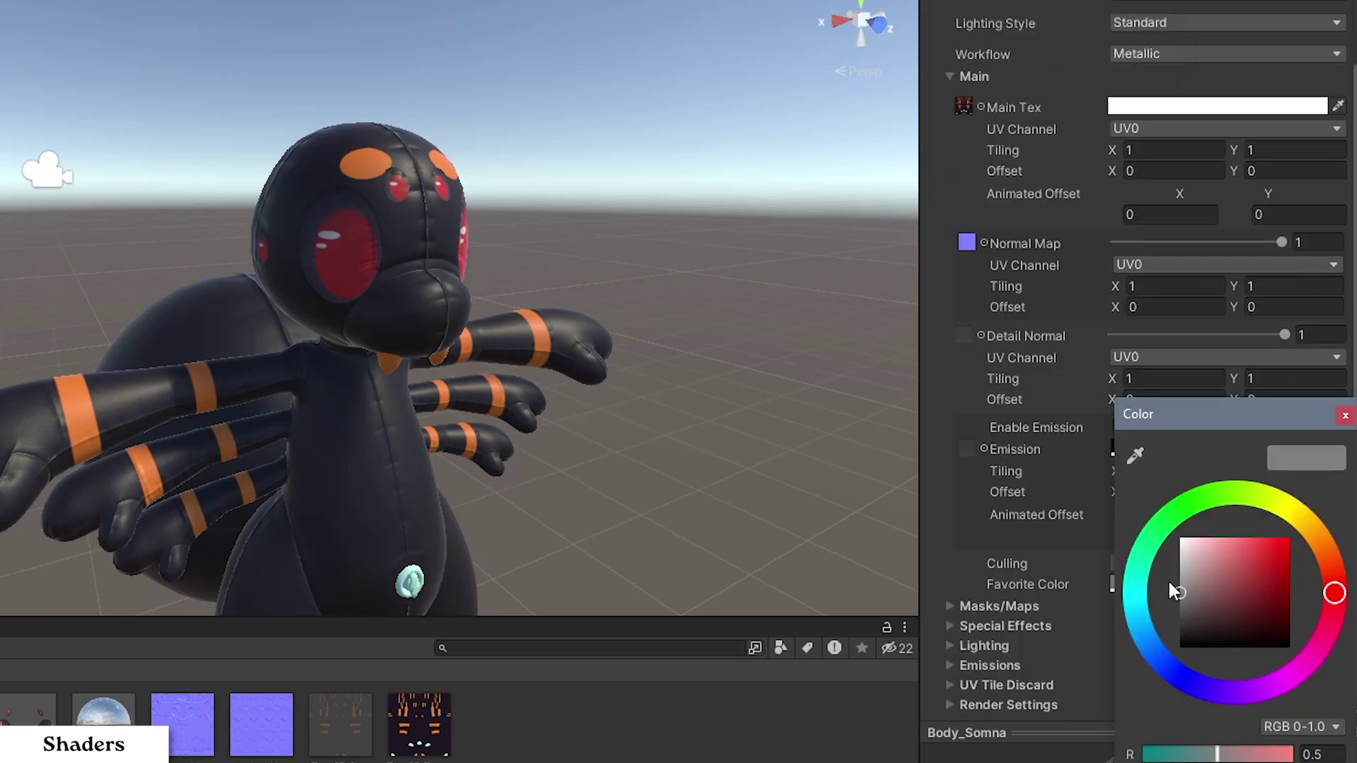
click(1175, 510)
click(1239, 560)
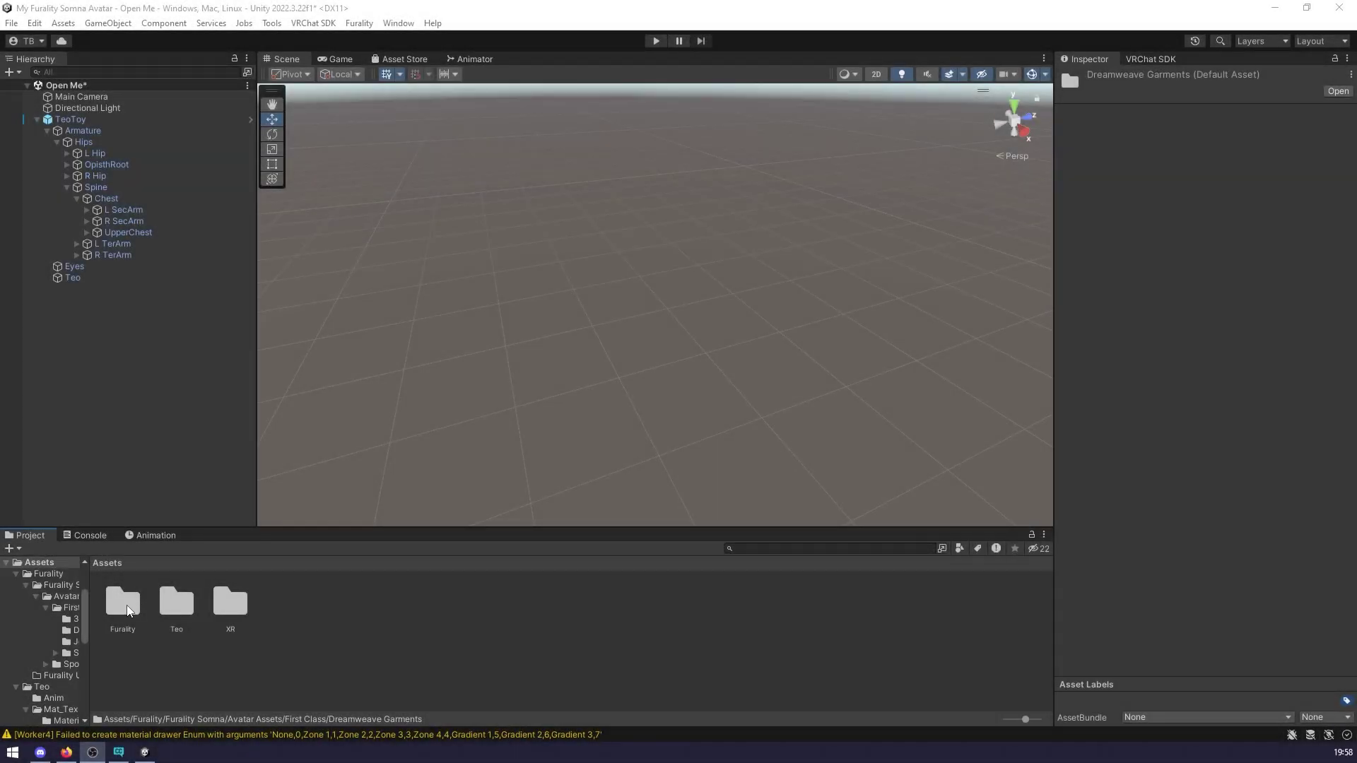
Browse Furality Somna > Avatar Assets > First Class > Dreamweave Garments in the Project panel
double_click(128, 611)
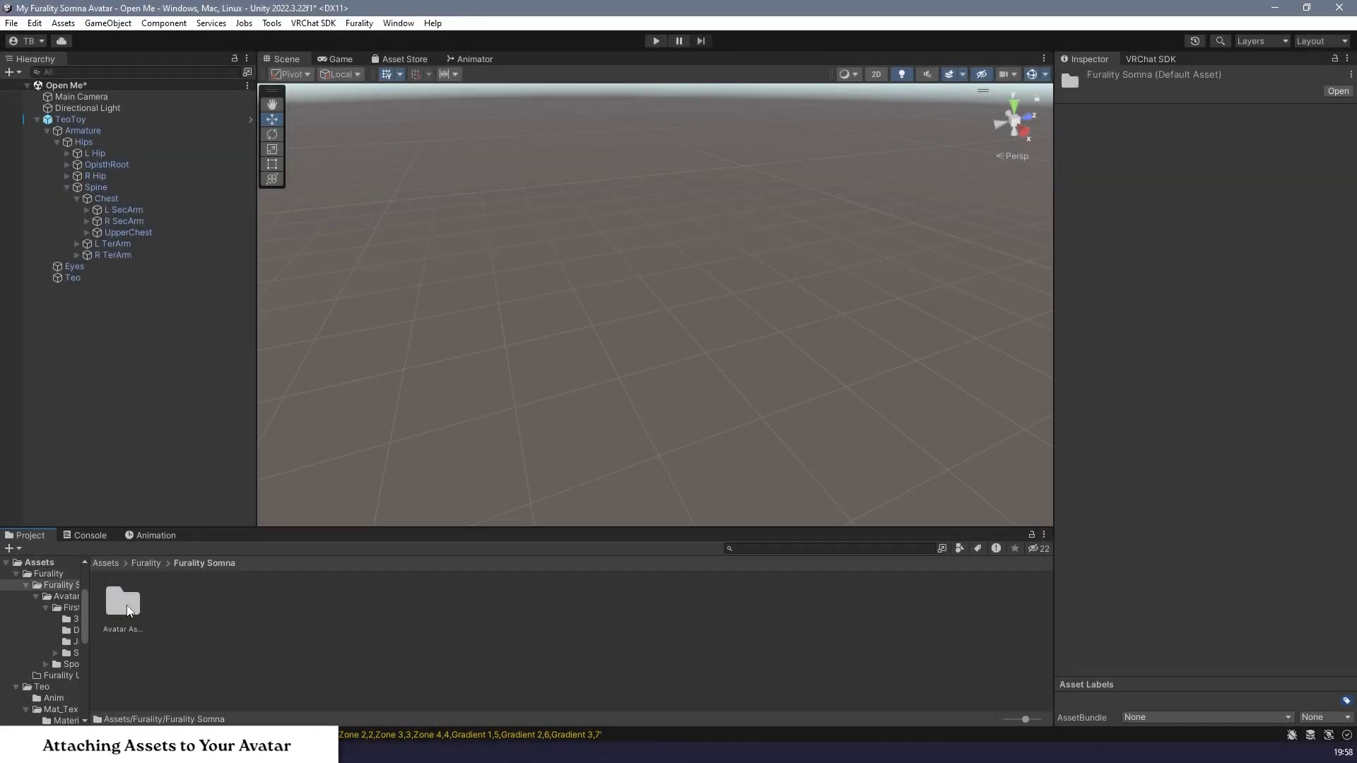
double_click(128, 610)
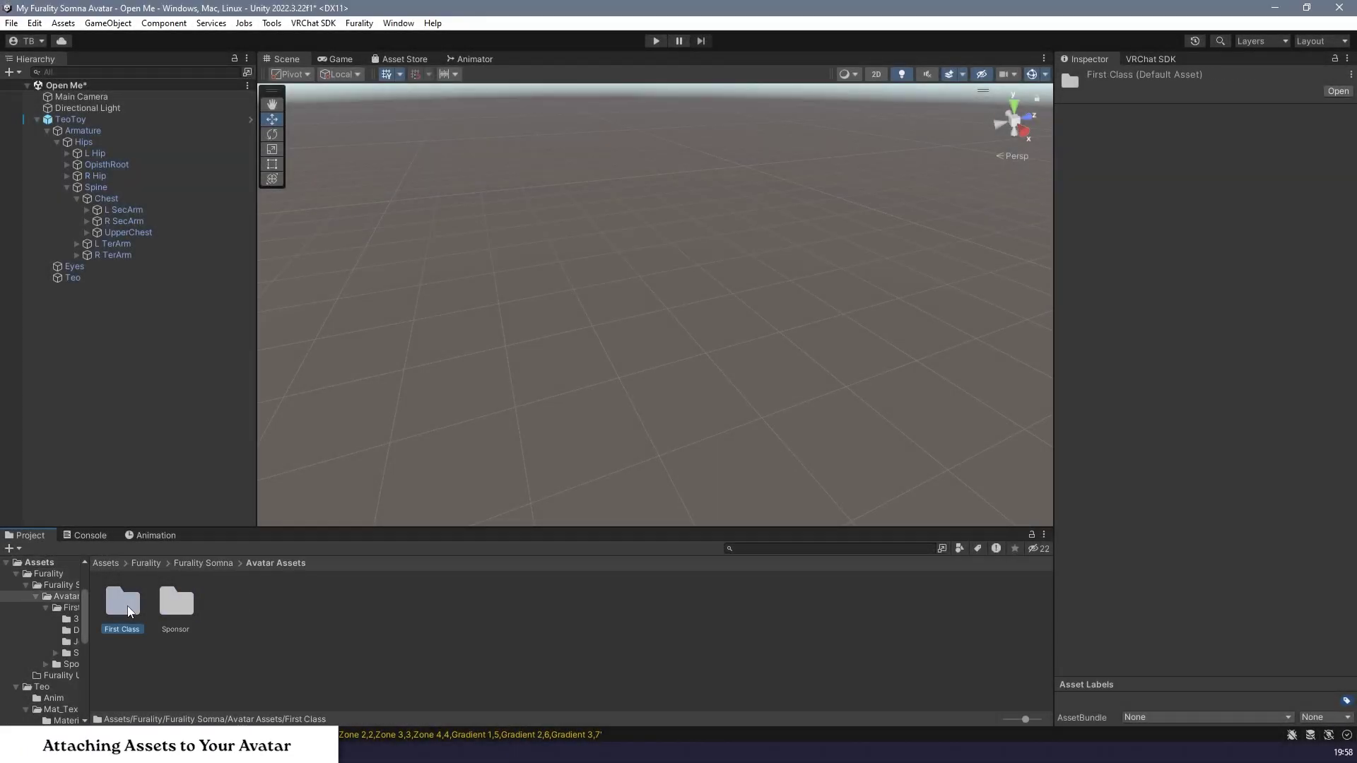
double_click(128, 605)
click(176, 609)
double_click(176, 609)
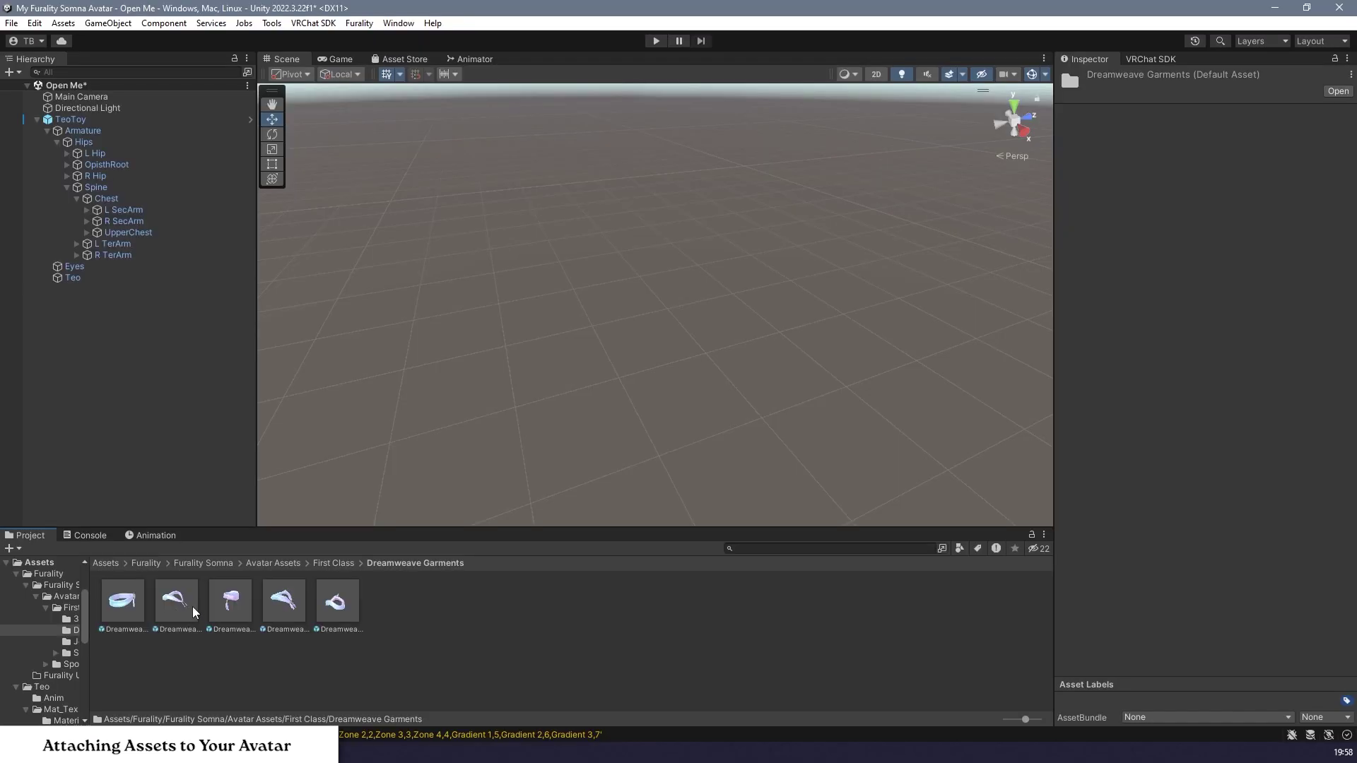
Place Dreamweave Garment2 in the scene, rotate it and fit it on the neck at 0.5 scale
drag(192, 606, 569, 391)
click(152, 289)
key(f)
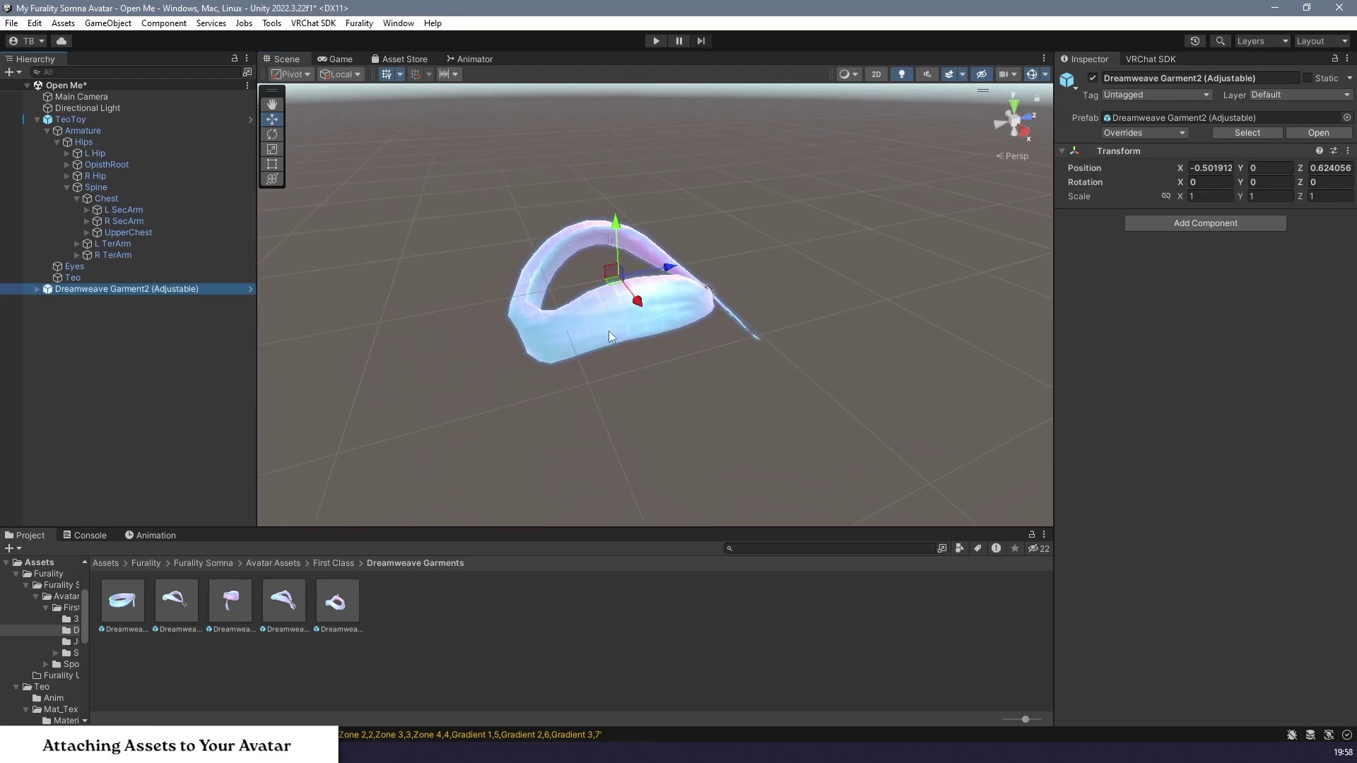
key(r)
drag(618, 277, 611, 246)
key(ctrl+z)
key(e)
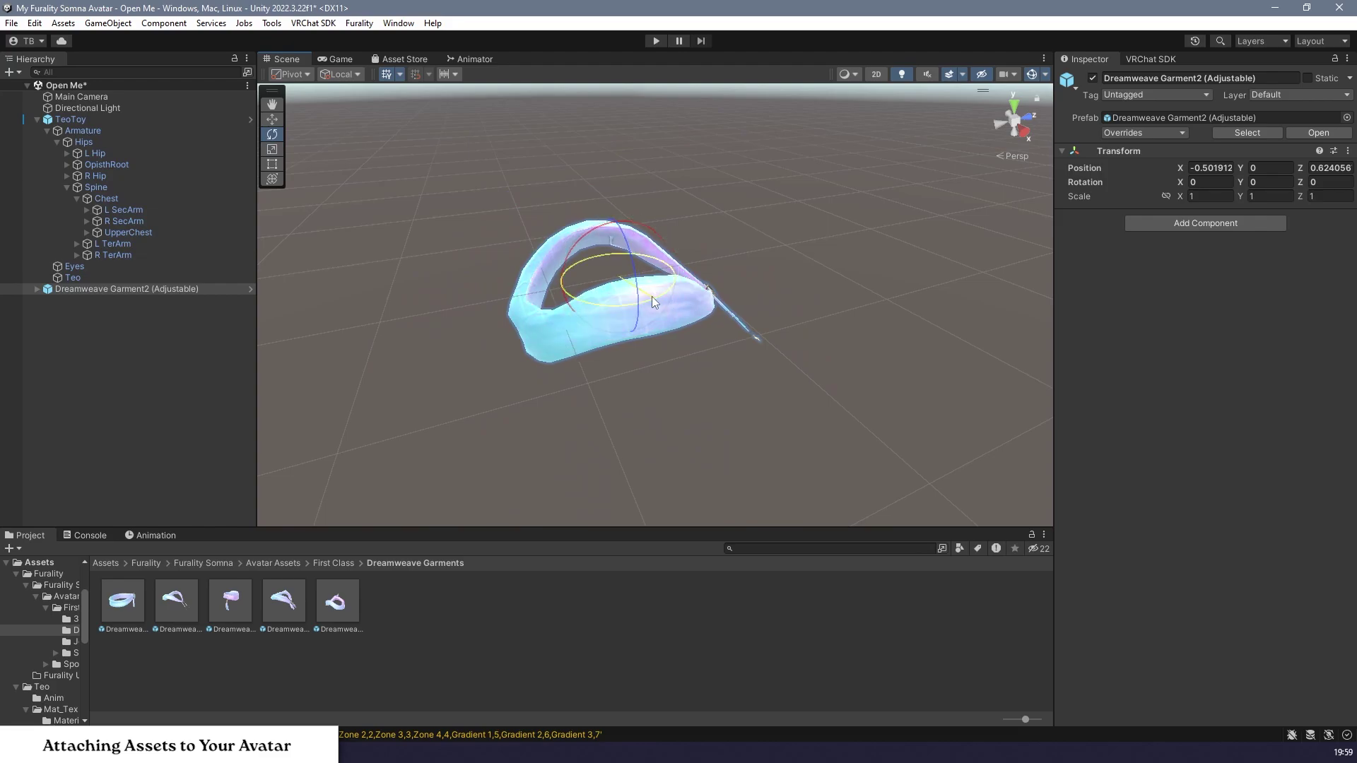
drag(648, 303, 508, 250)
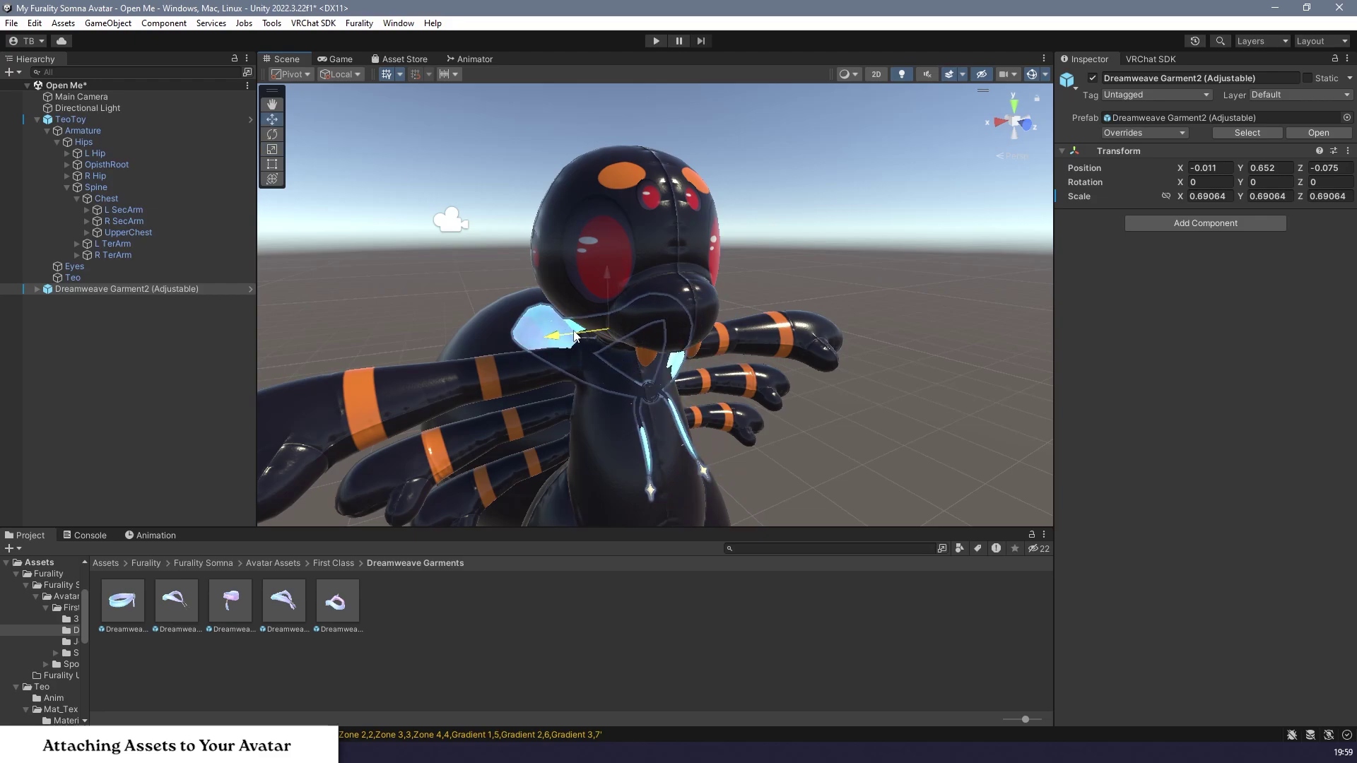
alt+drag(636, 344, 627, 344)
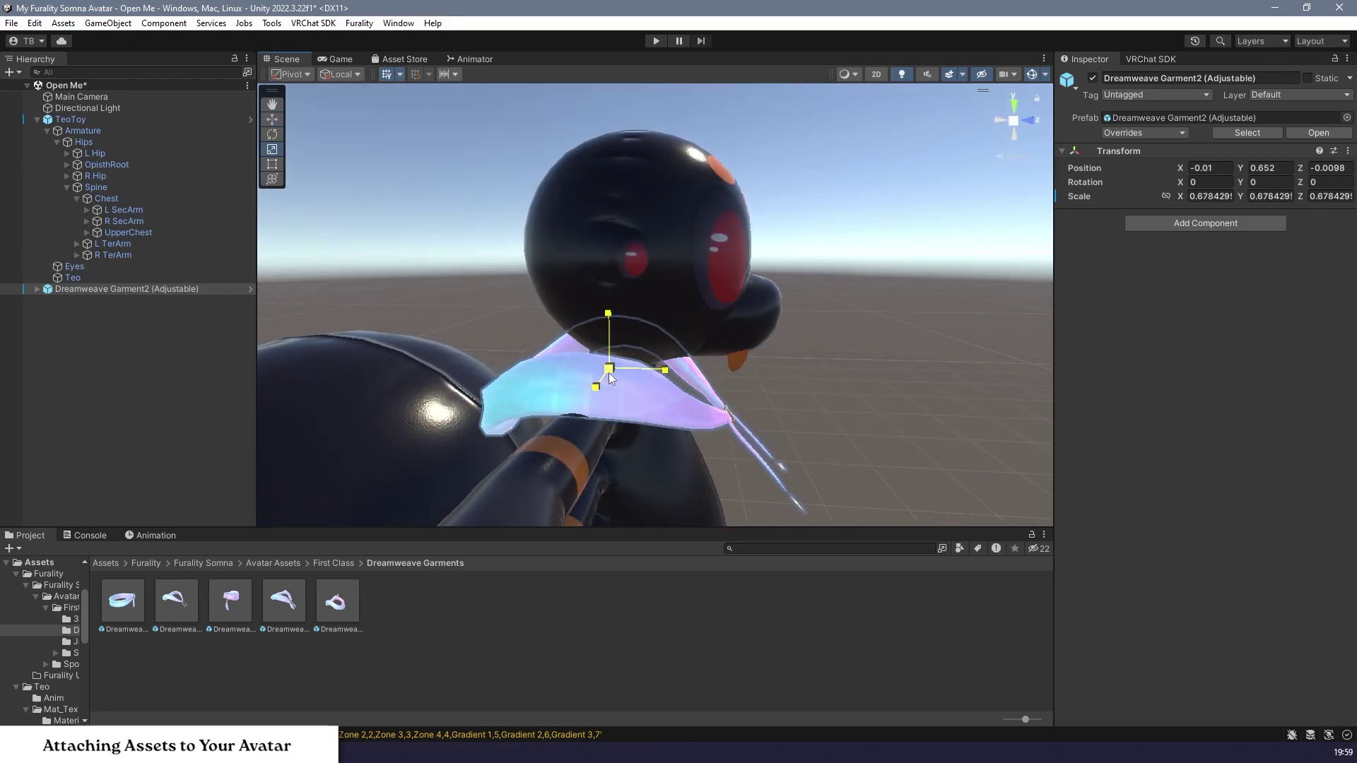
drag(600, 379, 583, 385)
click(272, 120)
Rotate the garment's Adjust1 bone to reshape the collar around the neck
click(37, 290)
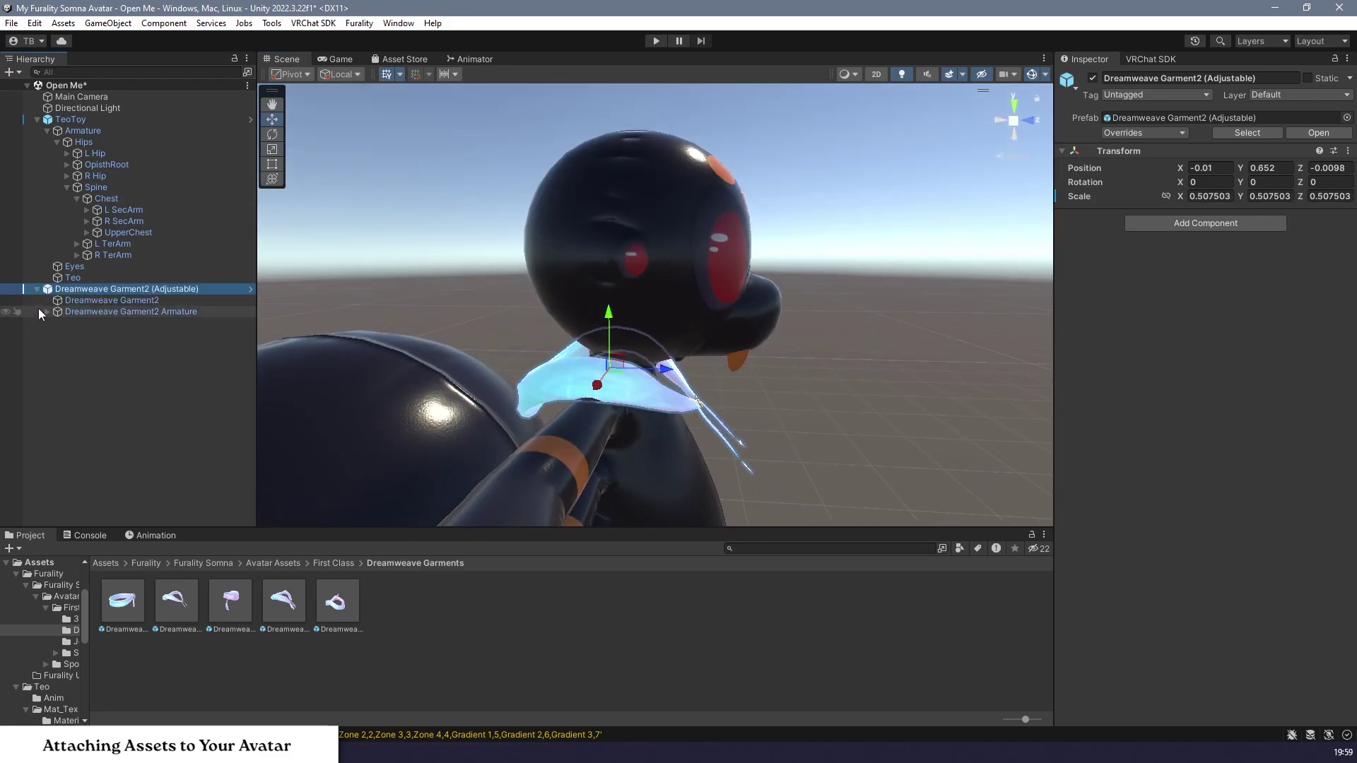
click(47, 312)
click(57, 323)
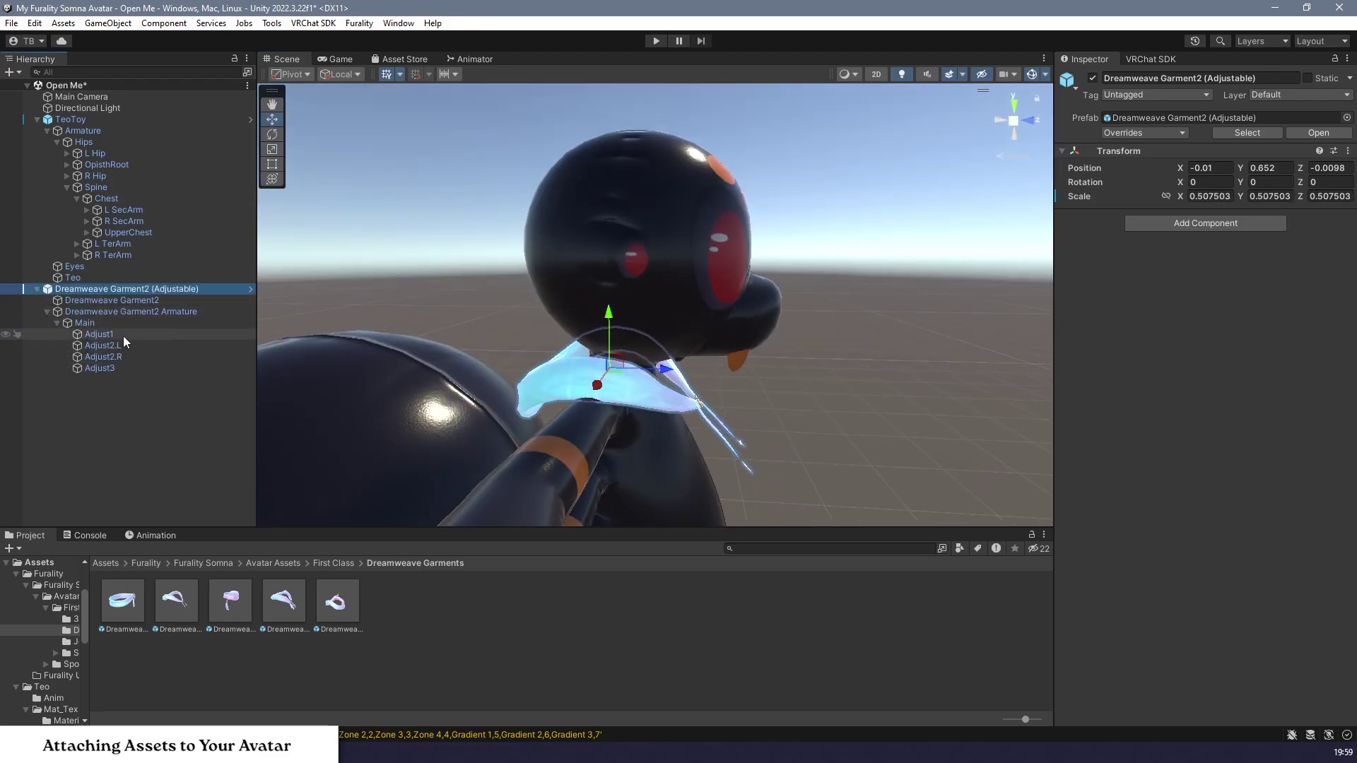
alt+drag(495, 385, 551, 390)
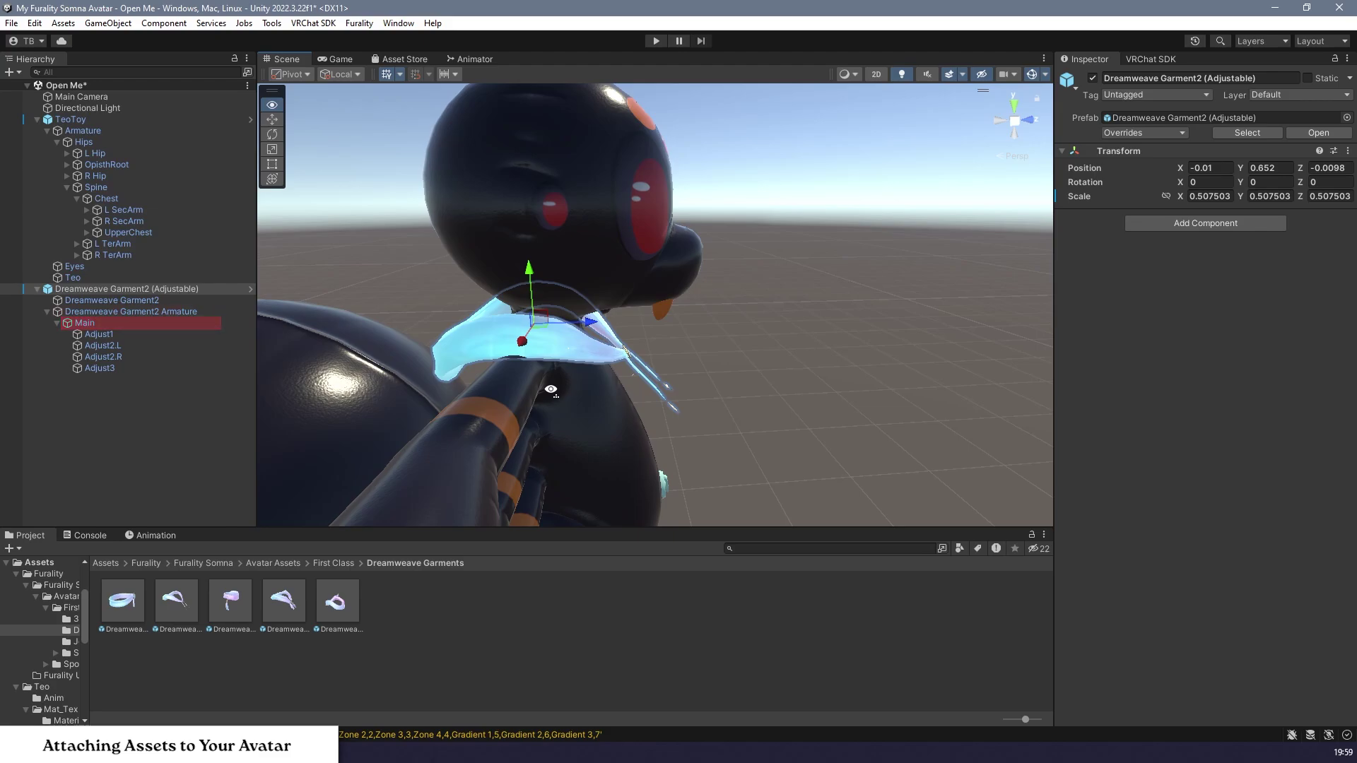
alt+drag(551, 389, 495, 415)
click(99, 334)
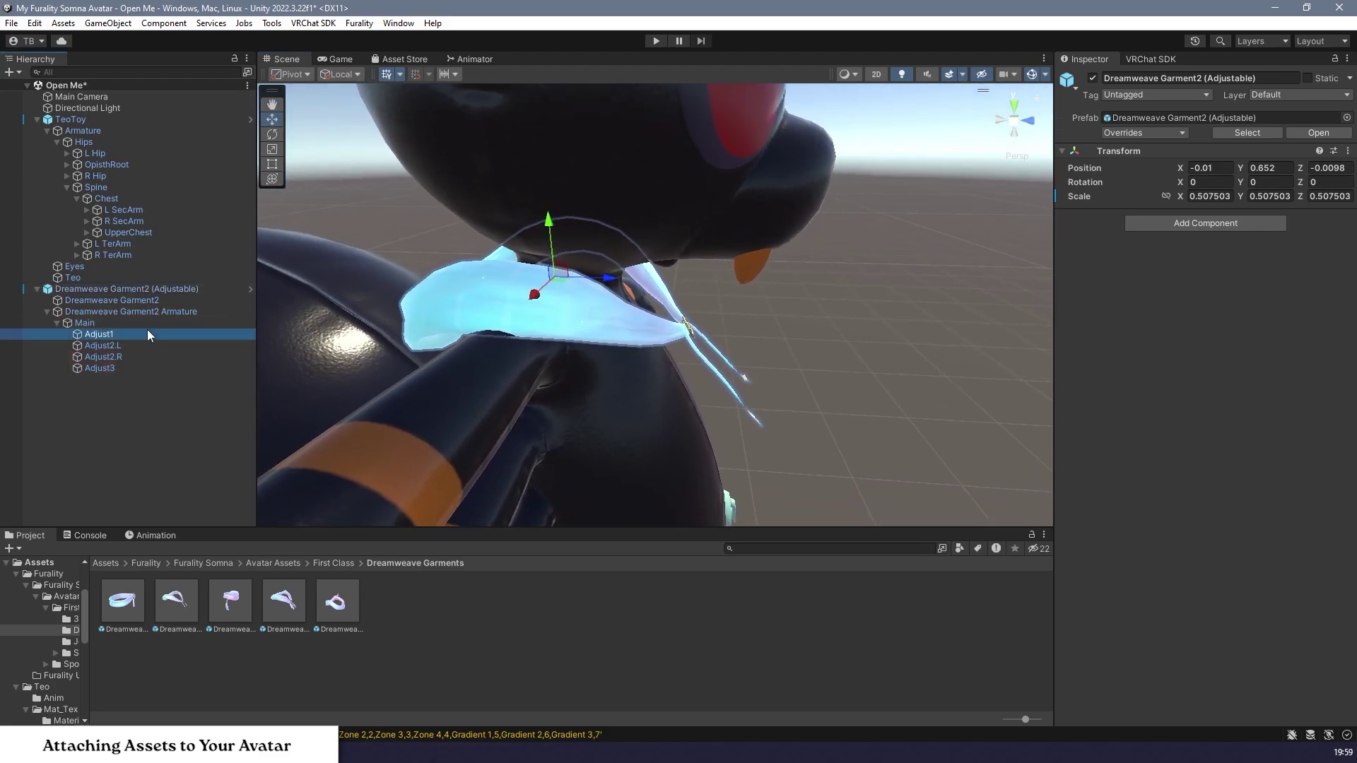
click(271, 134)
drag(690, 280, 1283, 214)
Check the Adjust2.R, Adjust2.L and Adjust3 collar bones, then reselect the whole collar
key(w)
click(141, 357)
click(691, 401)
click(769, 361)
click(565, 318)
alt+drag(636, 318, 707, 318)
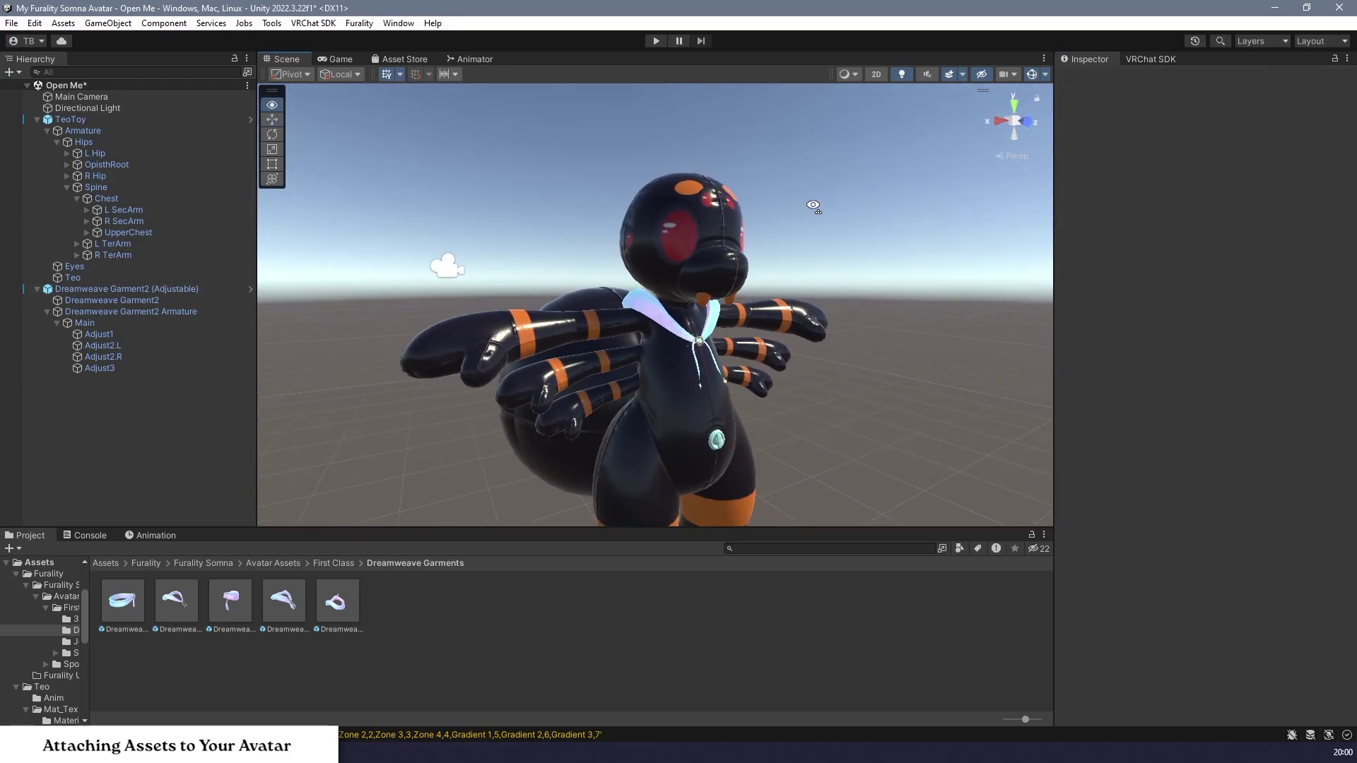
Add Dreamweave Garment1 as a belt and inspect its Adjust1, Adjust2.L and Adjust3 bones
click(123, 609)
key(Left)
key(Left)
key(Left)
key(Left)
key(Left)
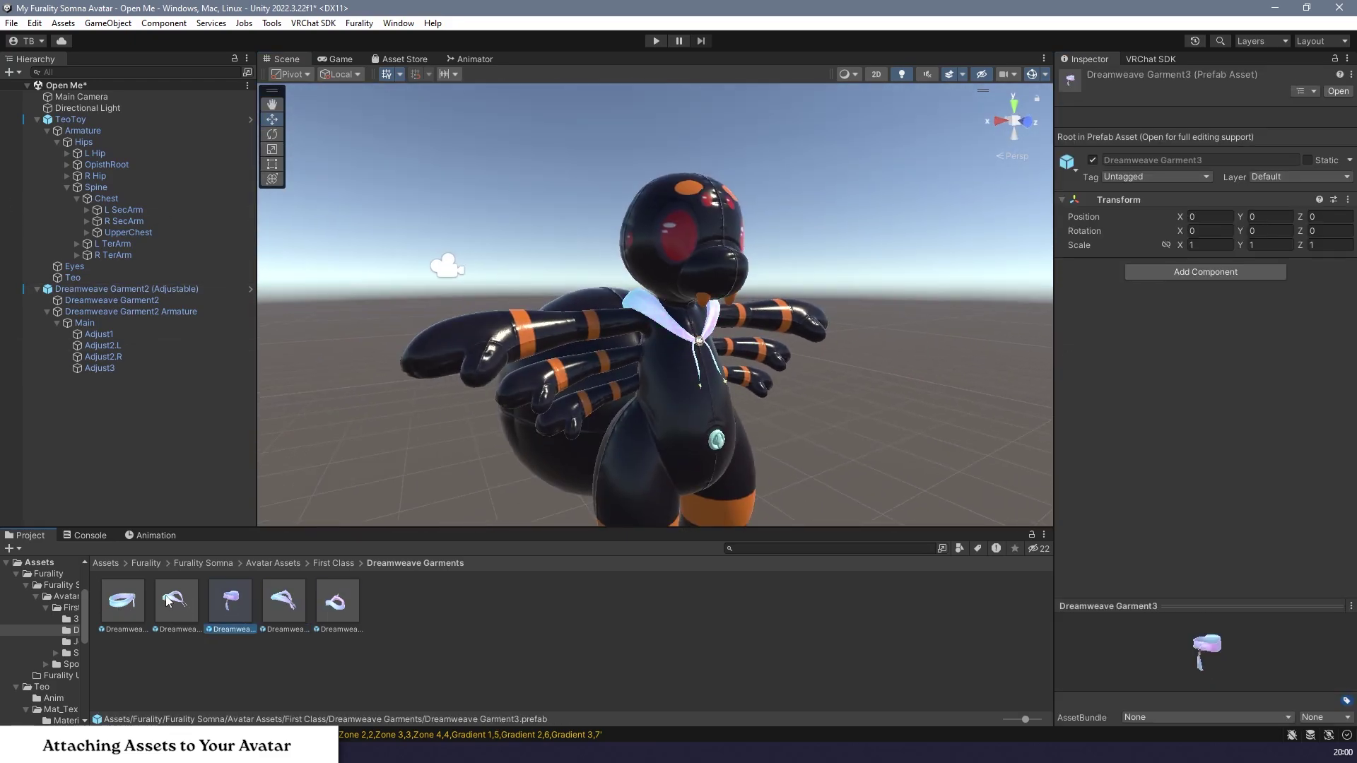
drag(117, 599, 127, 396)
key(f)
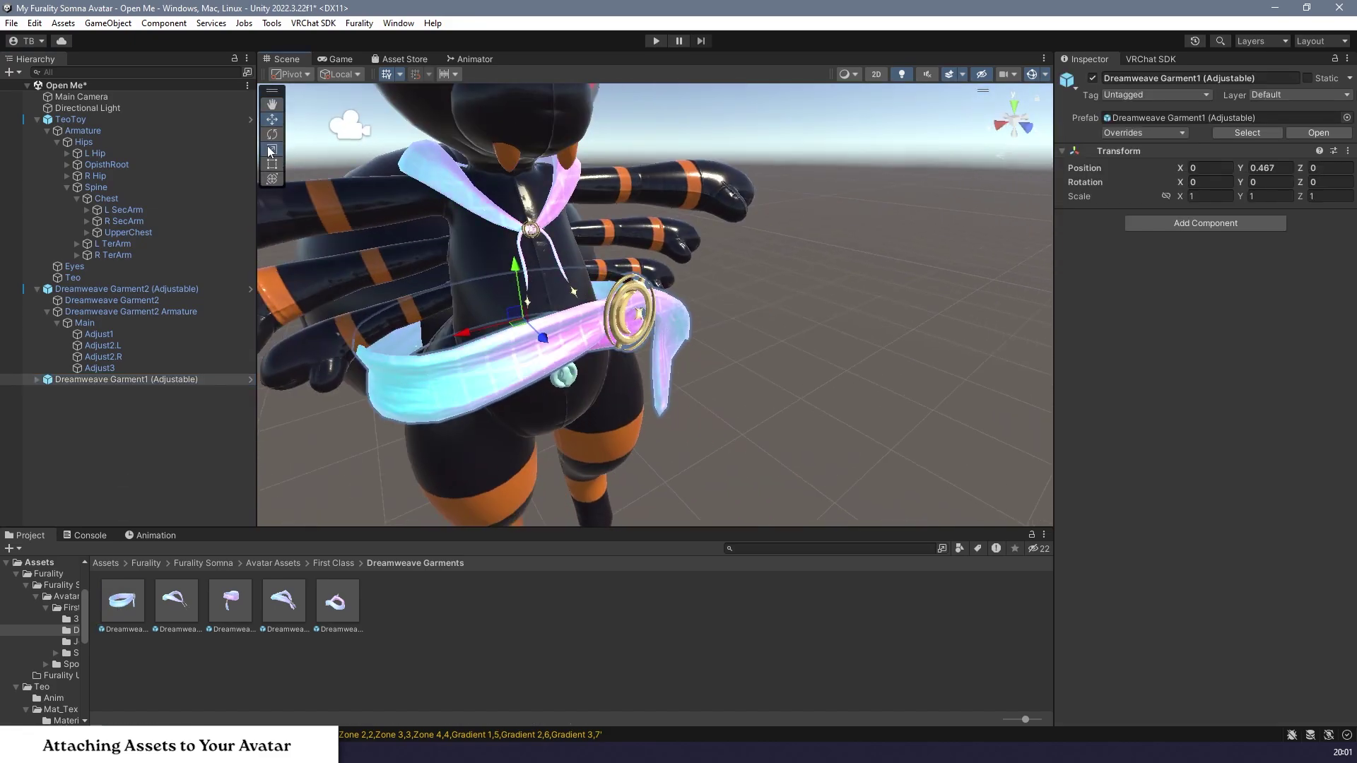
scroll(532, 433, up, 5)
key(w)
mouse_move(636, 318)
alt+mouse_down()
mouse_move(566, 353)
mouse_move(532, 432)
mouse_move(454, 435)
mouse_move(608, 316)
mouse_move(867, 320)
mouse_move(658, 428)
mouse_move(624, 334)
alt+mouse_up()
click(532, 432)
click(453, 436)
click(867, 319)
scroll(657, 428, down, 5)
click(625, 334)
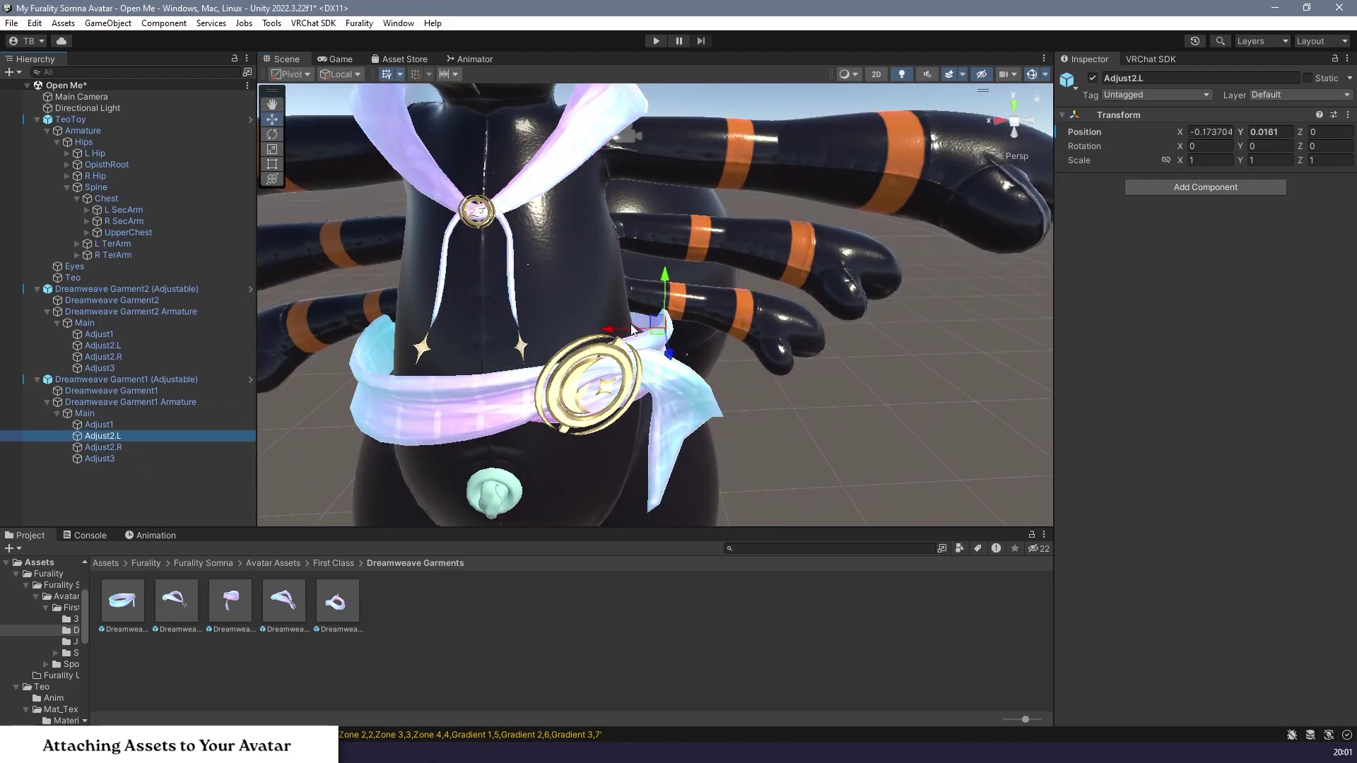
scroll(624, 334, down, 5)
scroll(408, 485, up, 5)
Add the Star Bracelet from the Jewelry folder and move it onto the avatar's arm
click(332, 562)
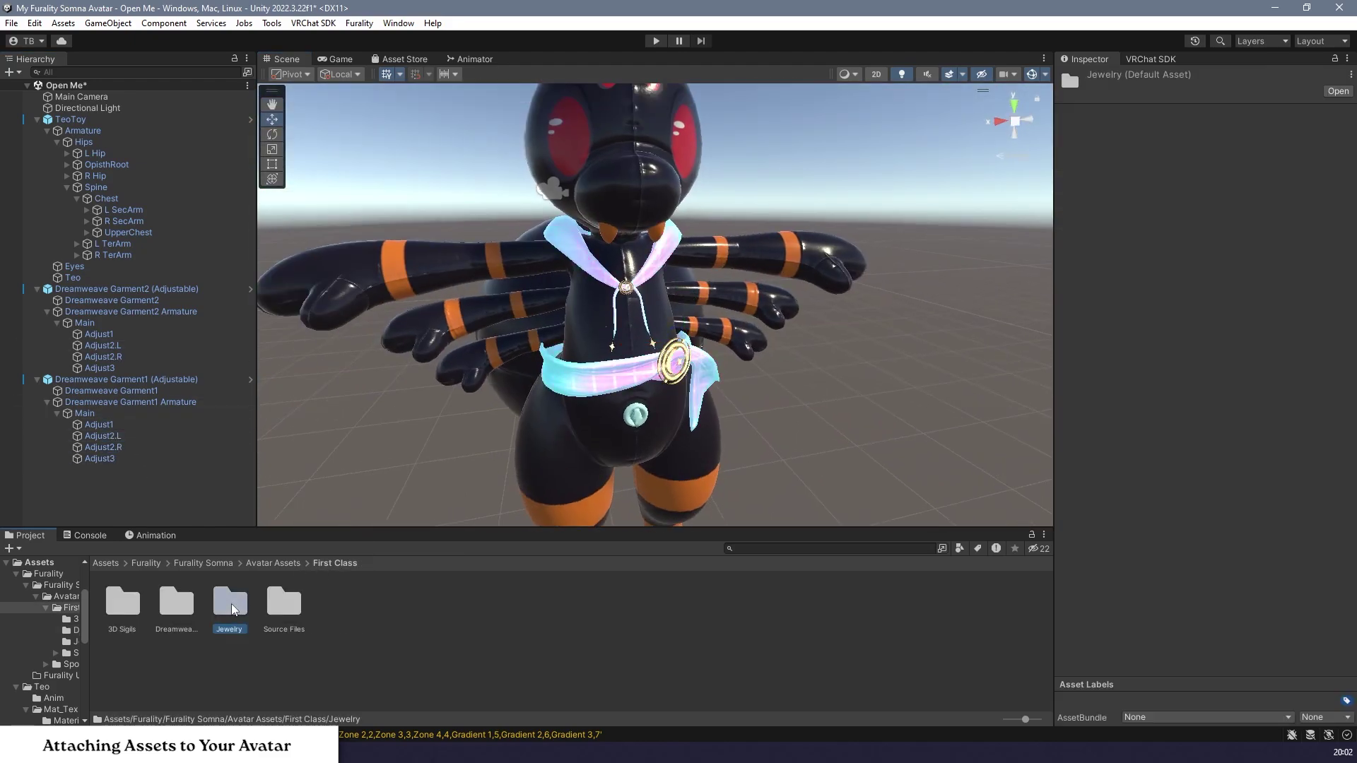
double_click(230, 625)
drag(403, 668, 82, 469)
click(37, 379)
click(37, 289)
alt+drag(636, 318, 608, 297)
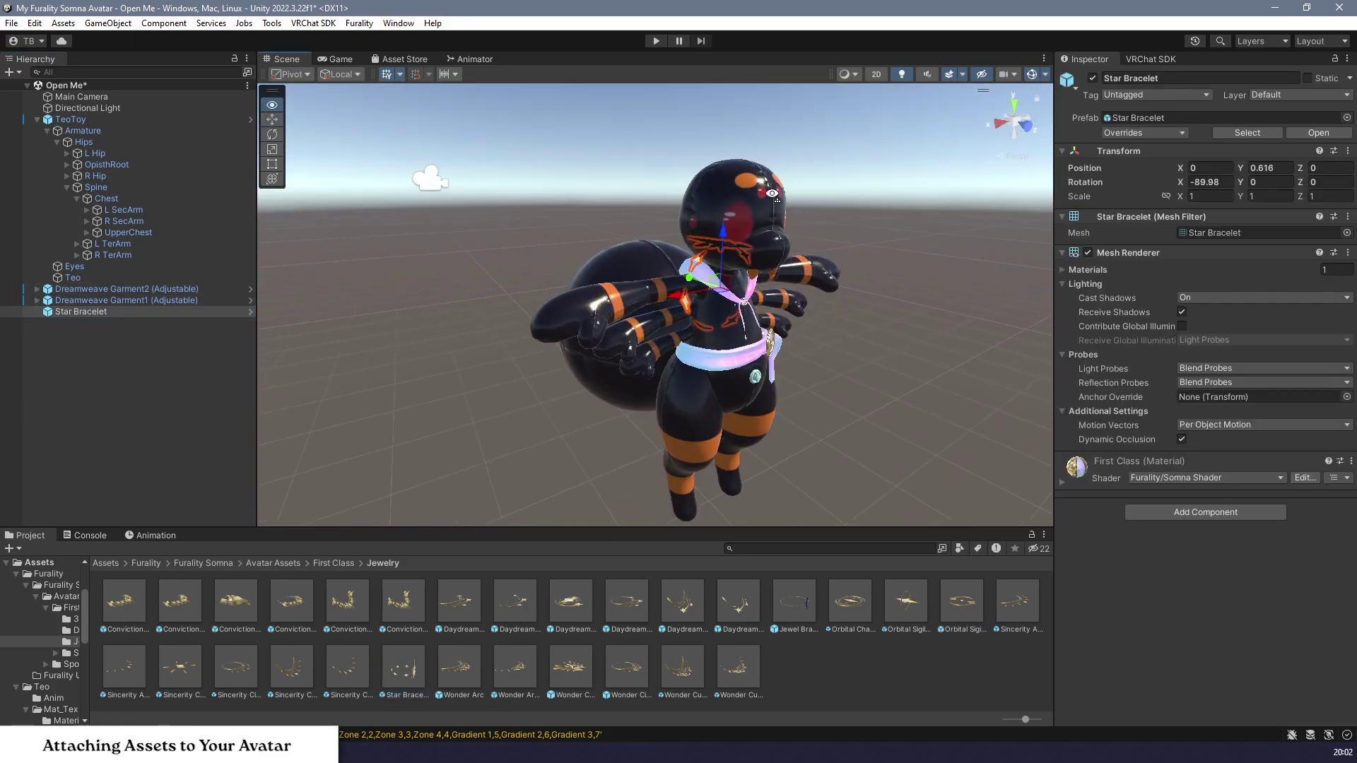
scroll(631, 273, up, 3)
key(e)
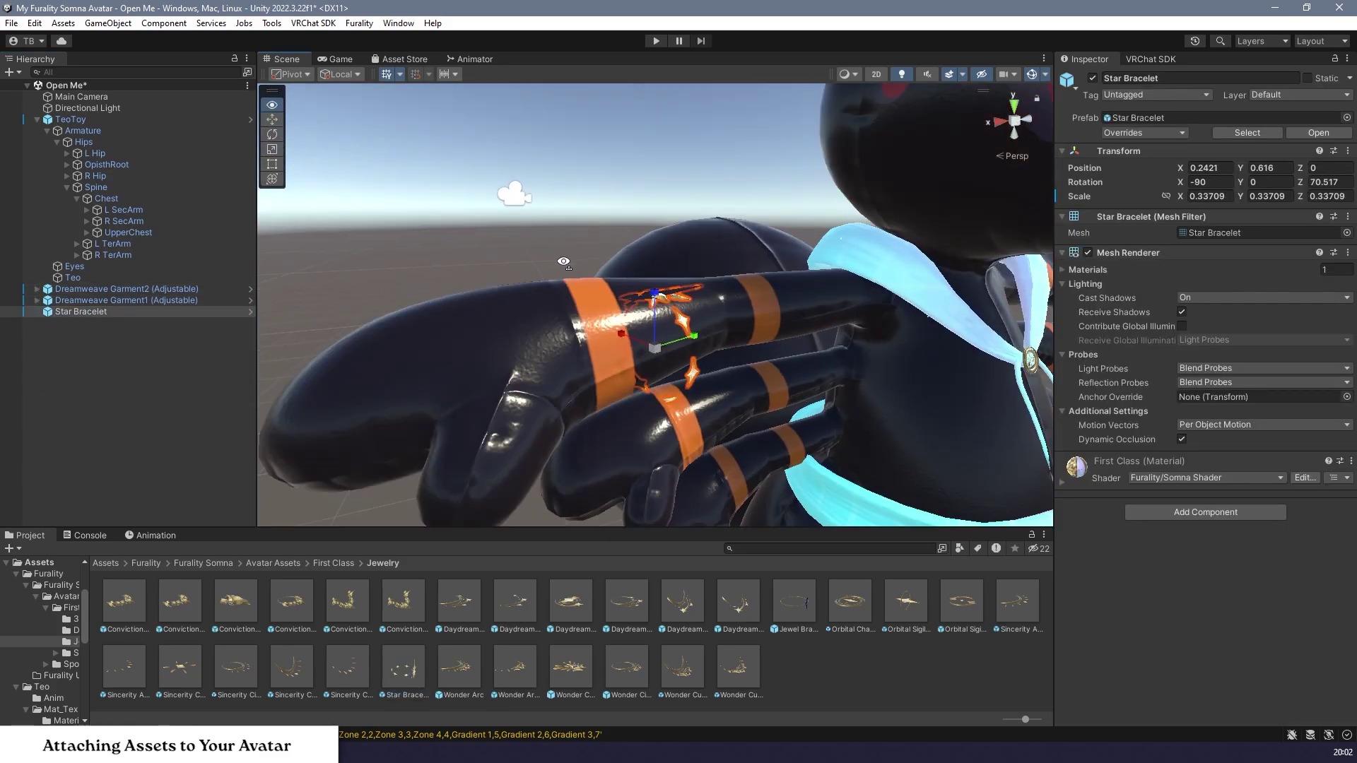
scroll(626, 270, up, 4)
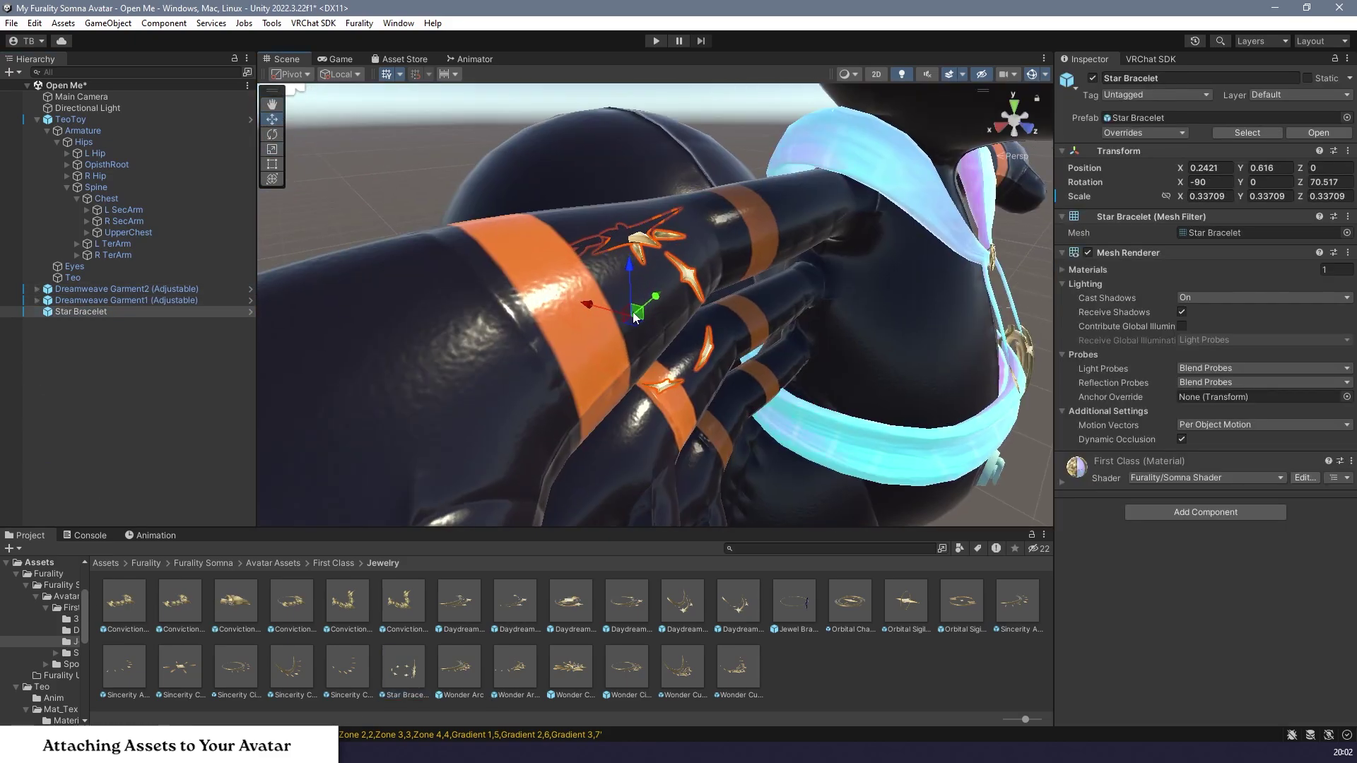
drag(627, 270, 537, 283)
click(448, 146)
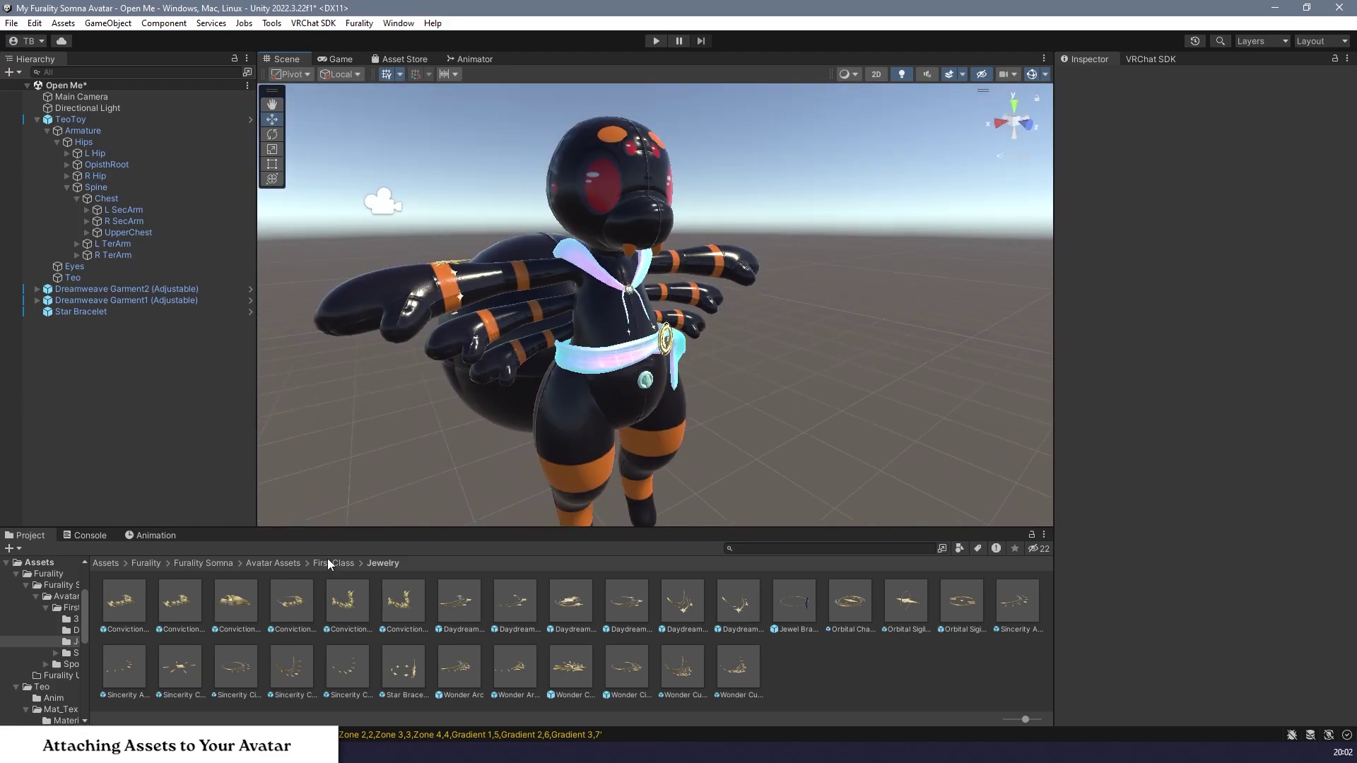
Add the Lamp from the Sponsor folder to the scene
click(67, 664)
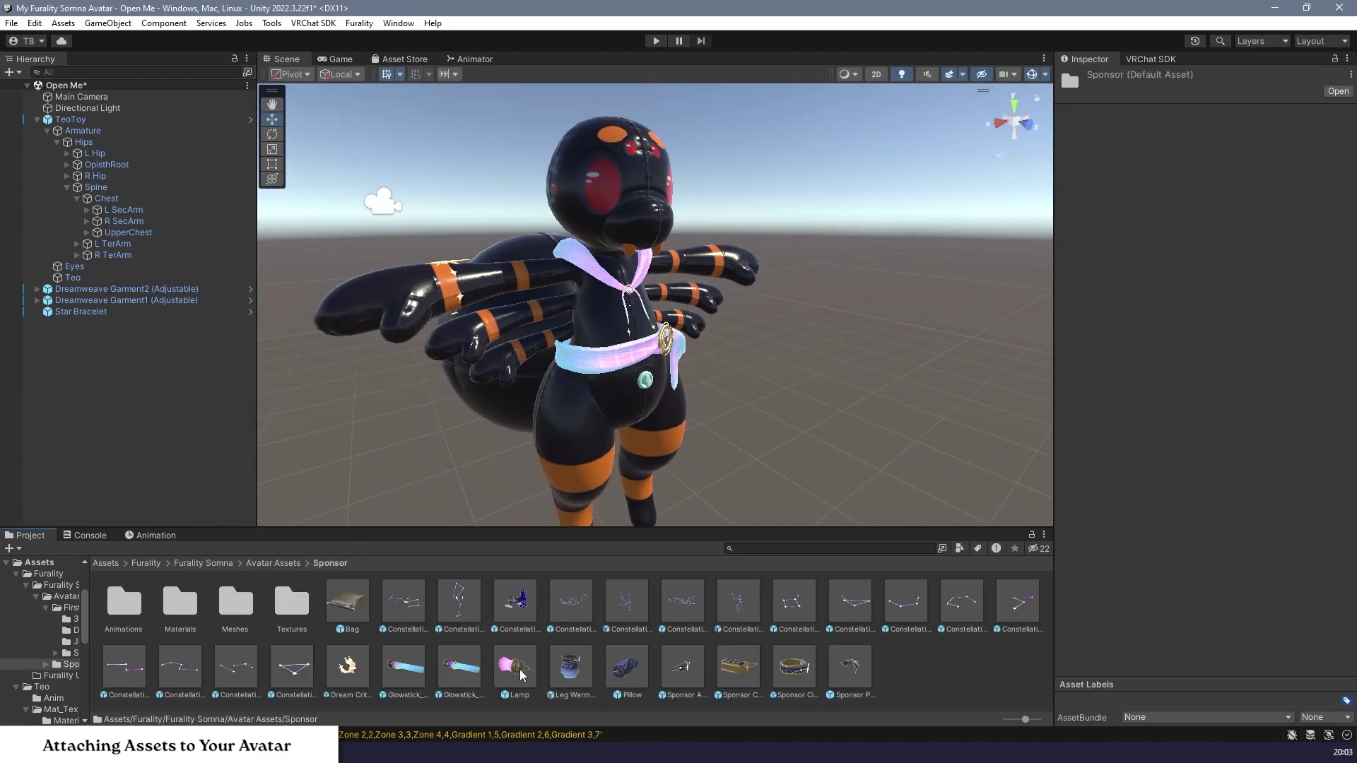
drag(521, 675, 70, 330)
key(f)
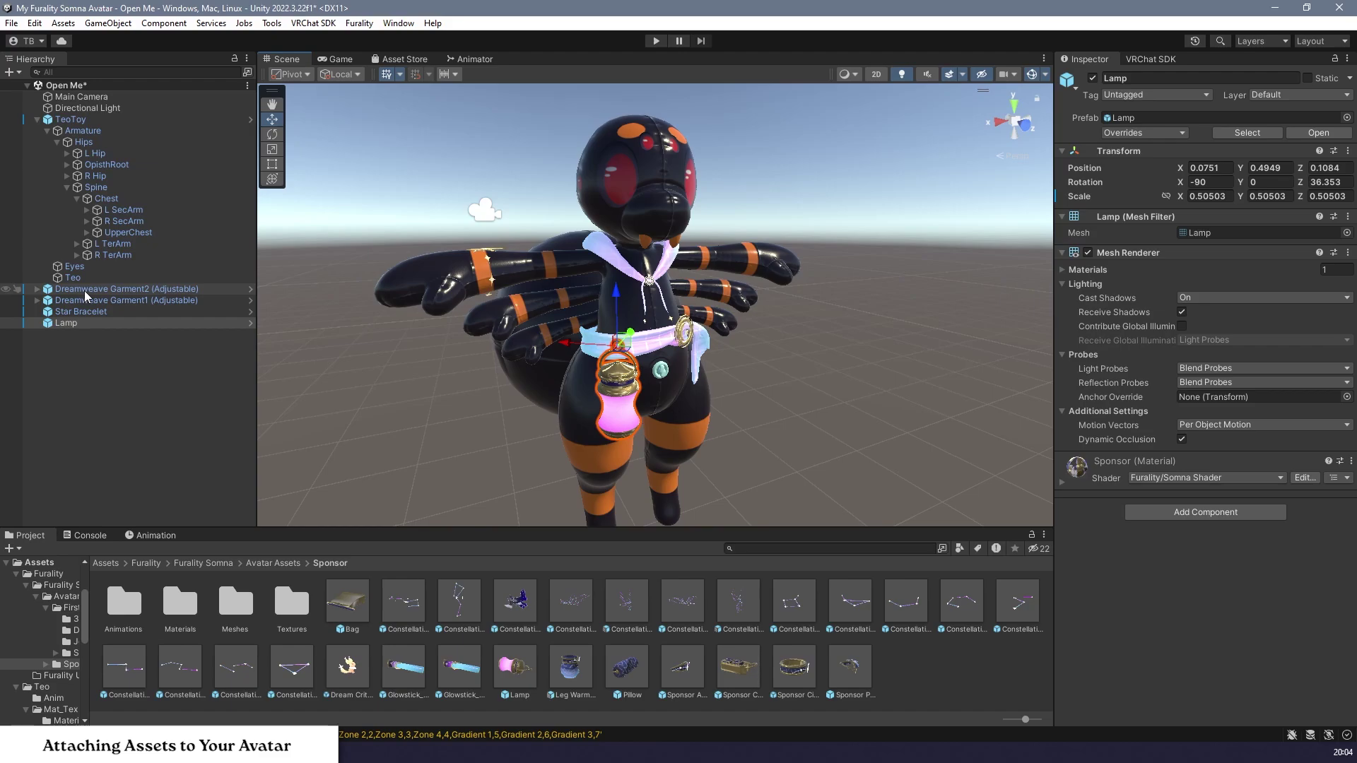
Parent Garment2 to Chest, Garment1 and Lamp to Spine, and Star Bracelet to R Elbow
drag(85, 293, 113, 201)
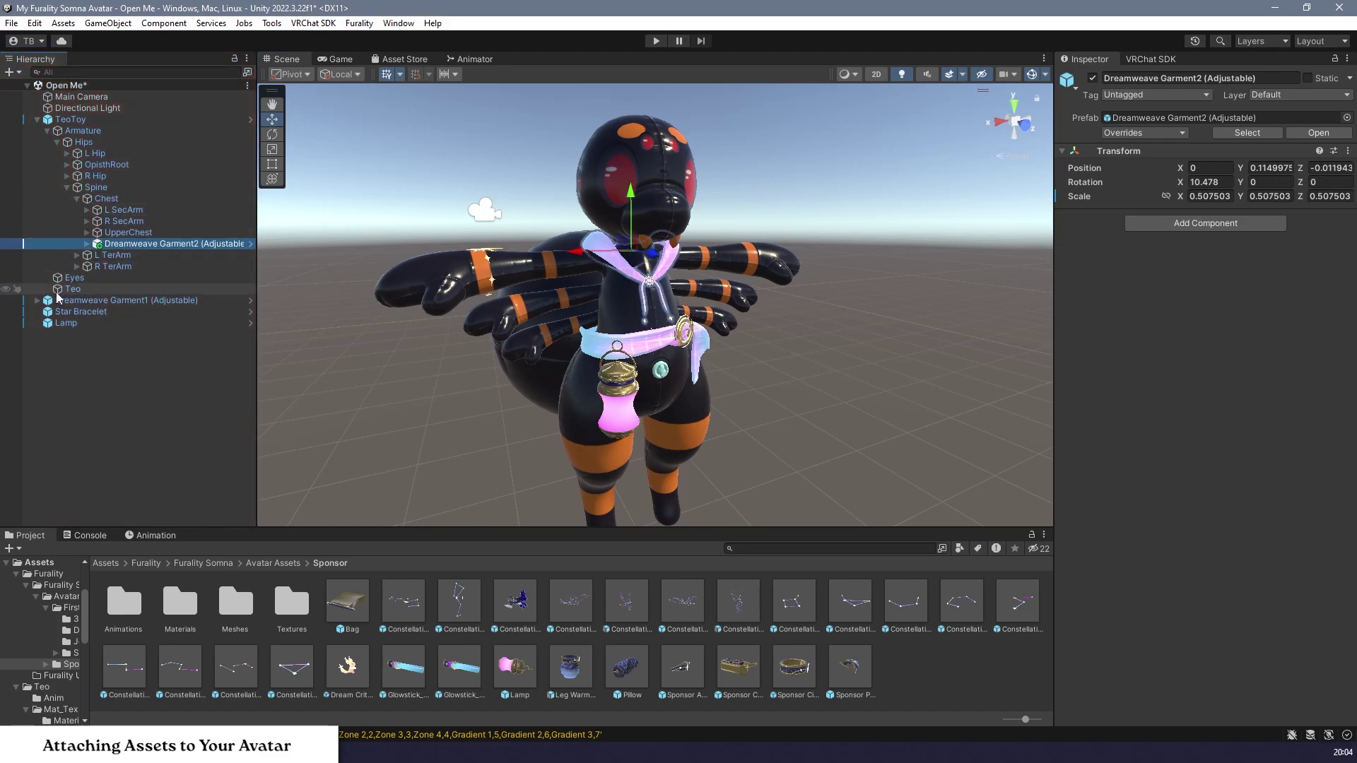
drag(96, 301, 89, 145)
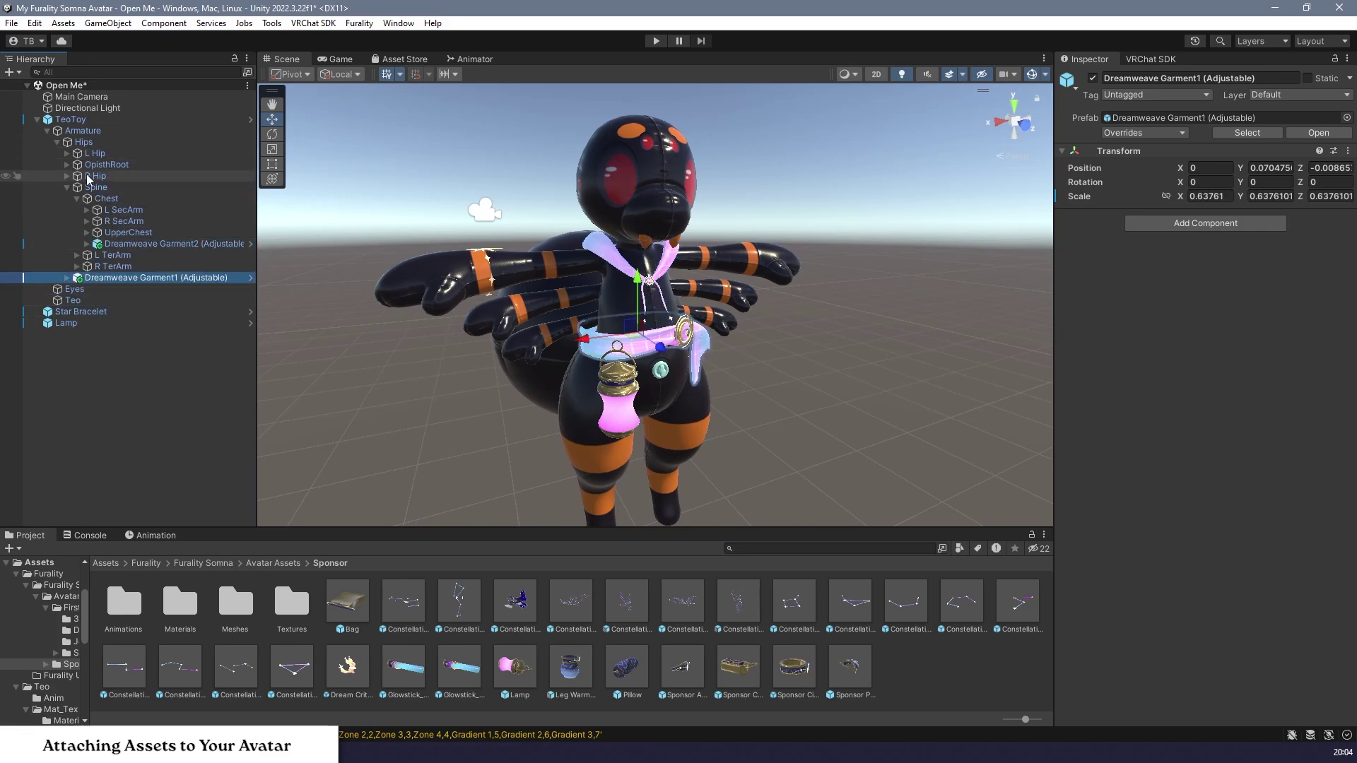
click(87, 233)
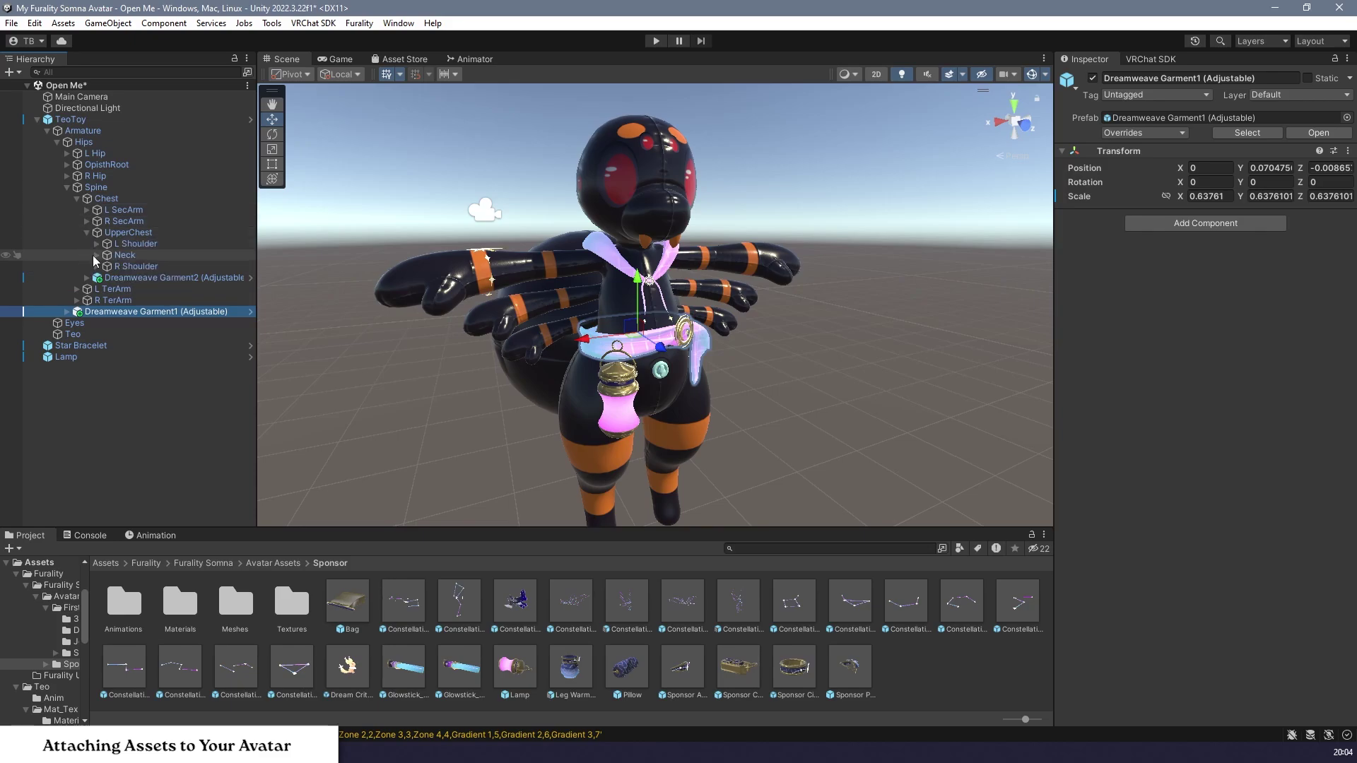
click(96, 266)
click(107, 278)
click(117, 289)
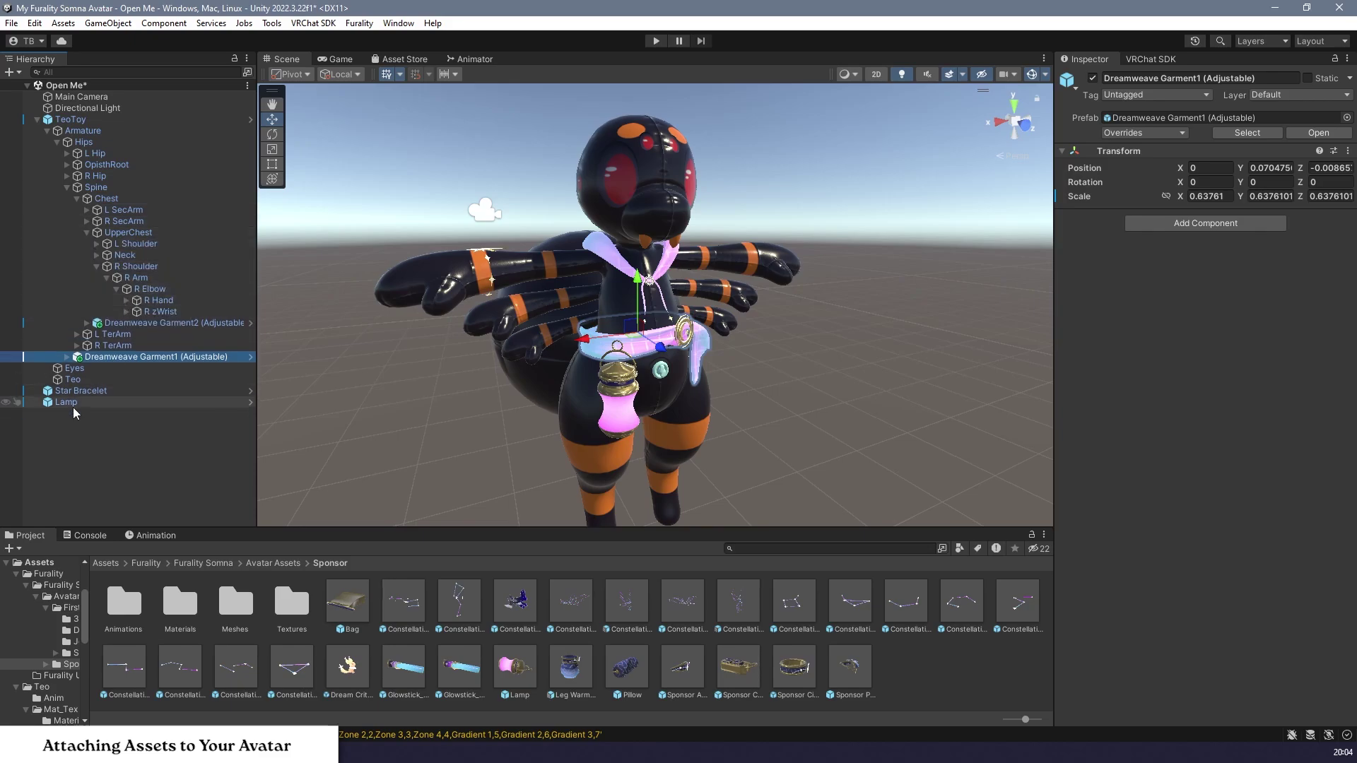
drag(78, 391, 162, 290)
drag(70, 402, 110, 157)
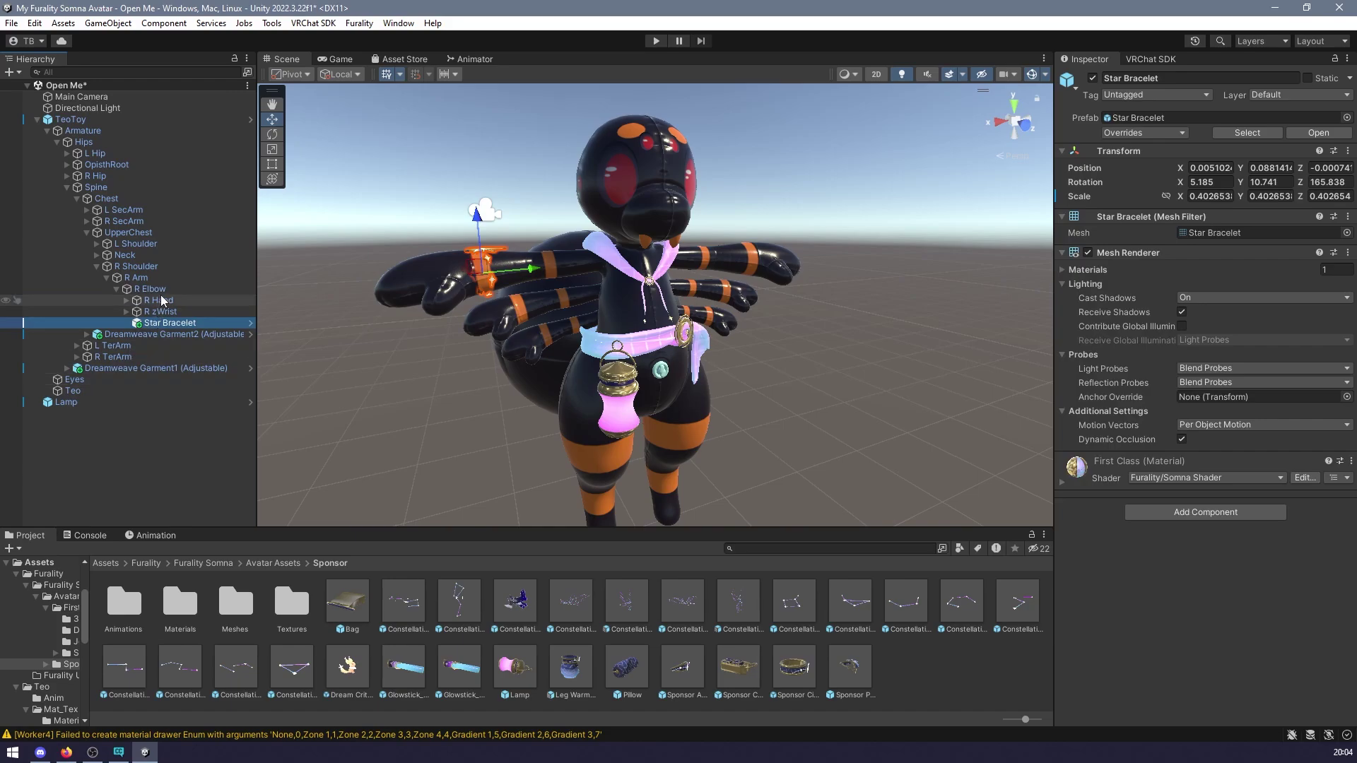
Rotate the R Elbow bone to check the bracelet follows the arm
click(152, 289)
click(271, 135)
mouse_move(488, 225)
mouse_down()
mouse_move(528, 215)
mouse_move(478, 227)
mouse_up()
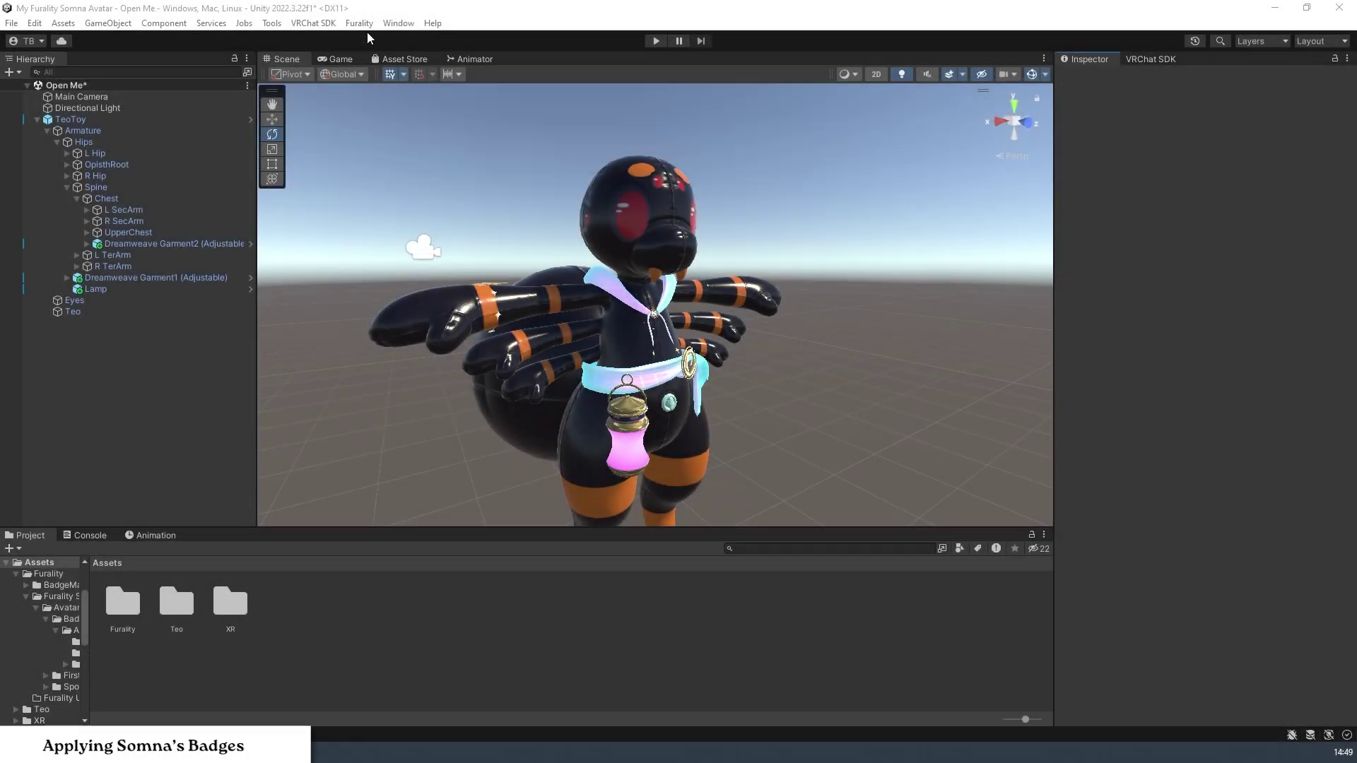
Install the Furality Somna First Class badge from the Asset Manager and dock that window
click(359, 23)
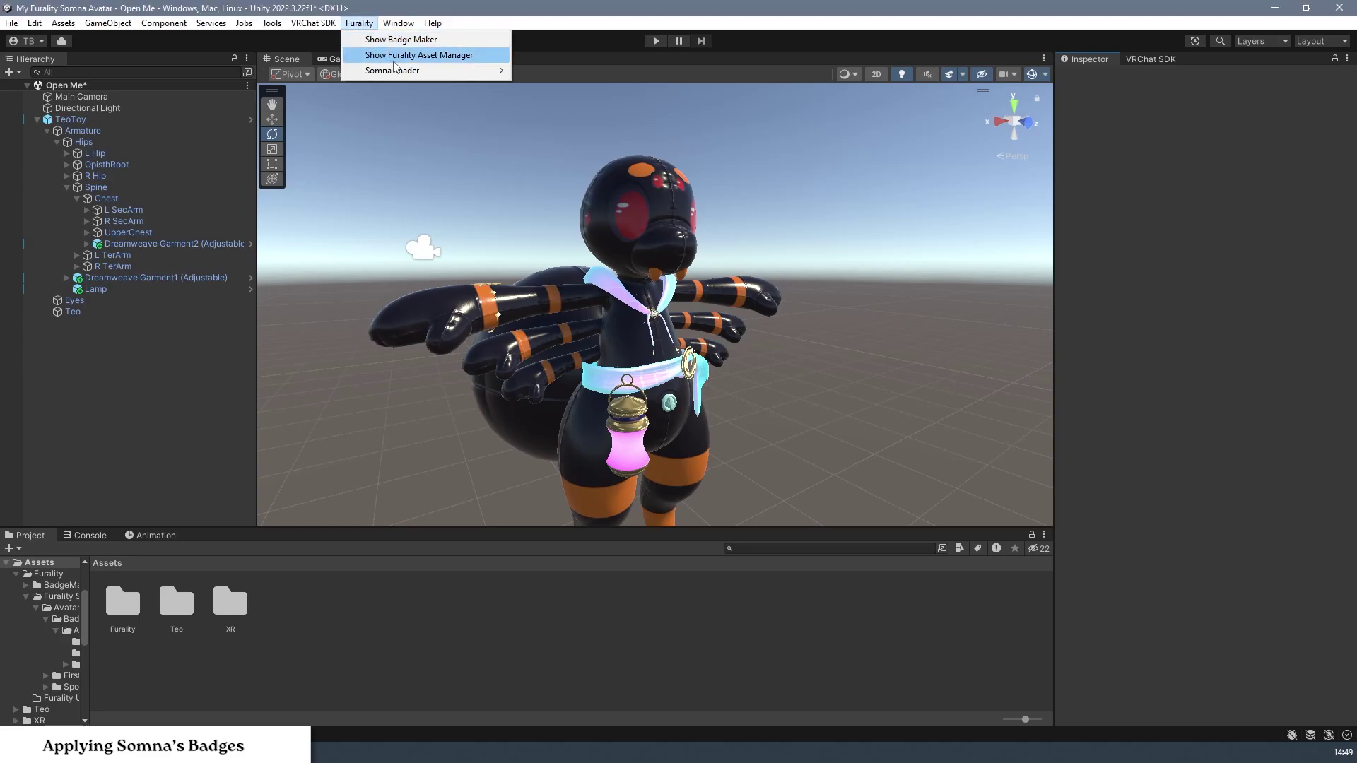
click(393, 55)
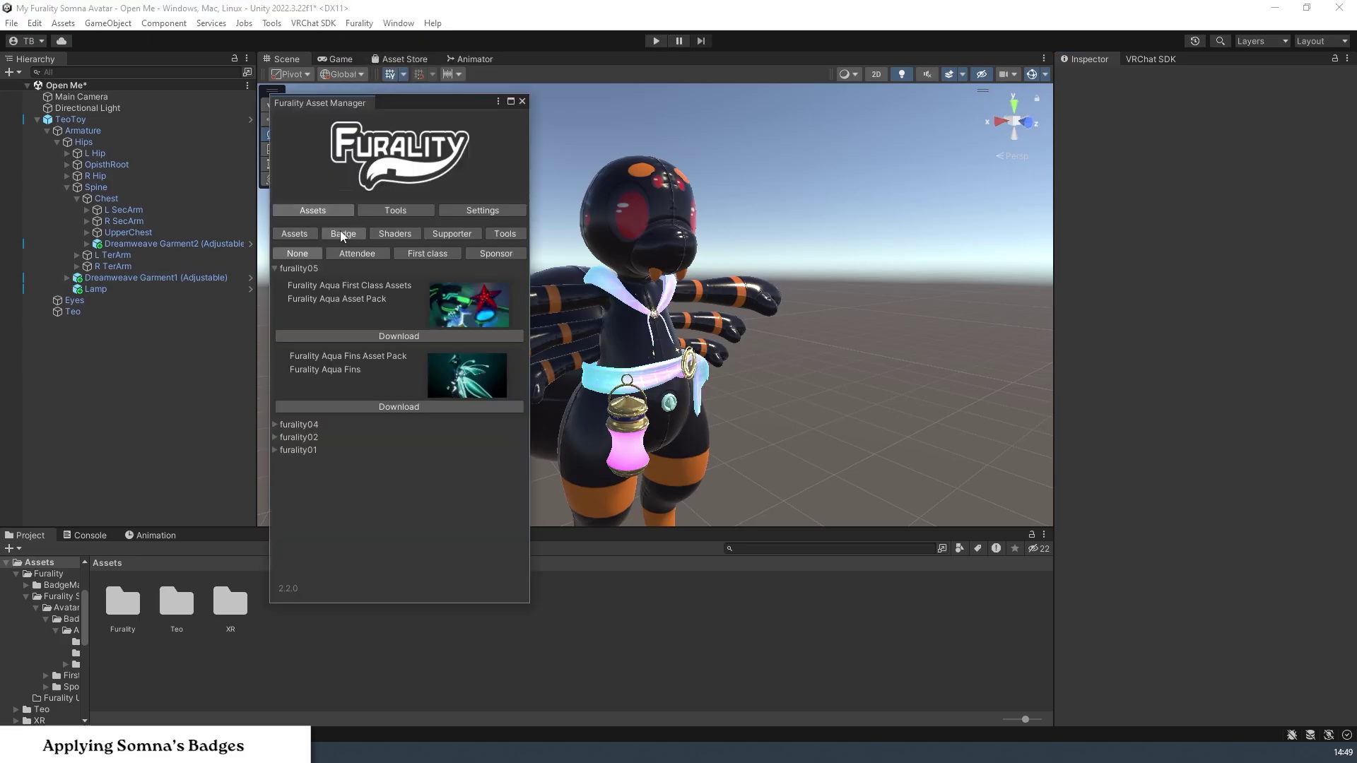
click(343, 234)
click(377, 254)
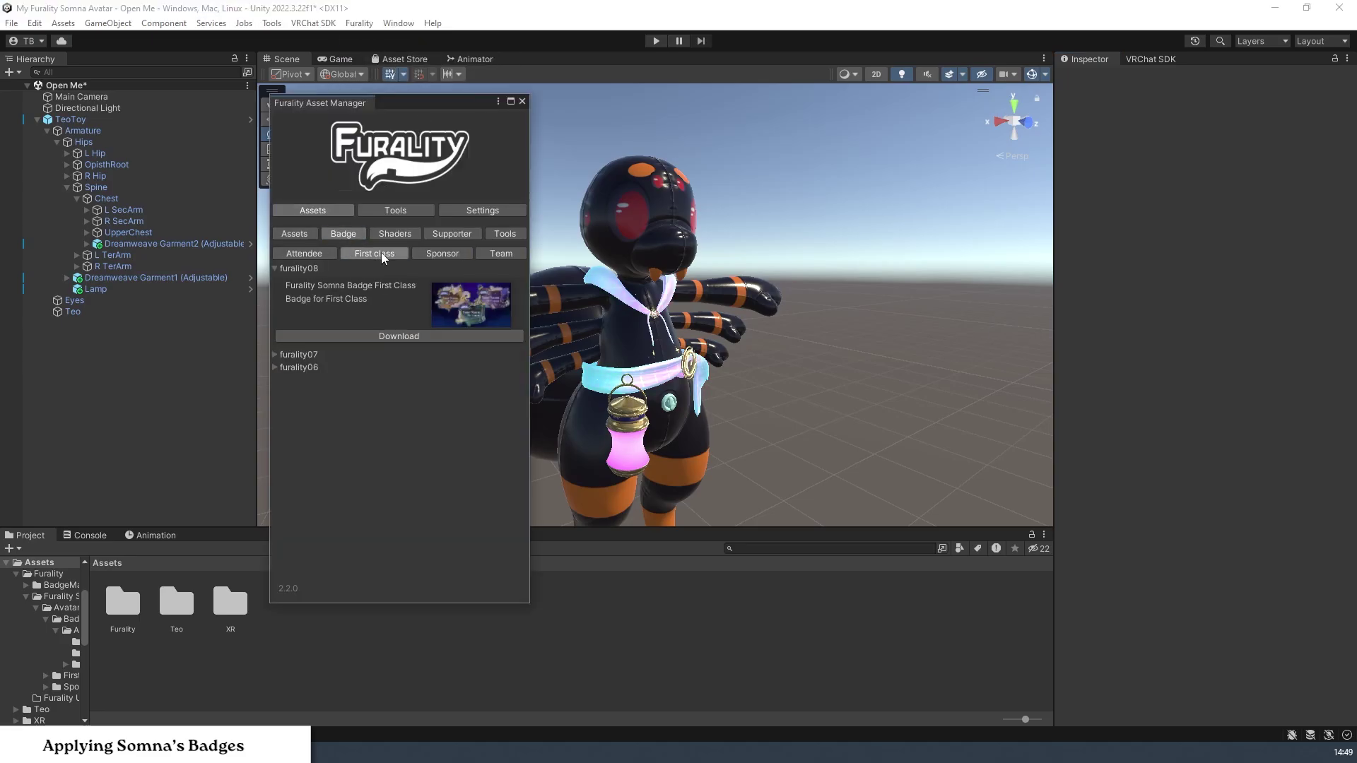
click(411, 337)
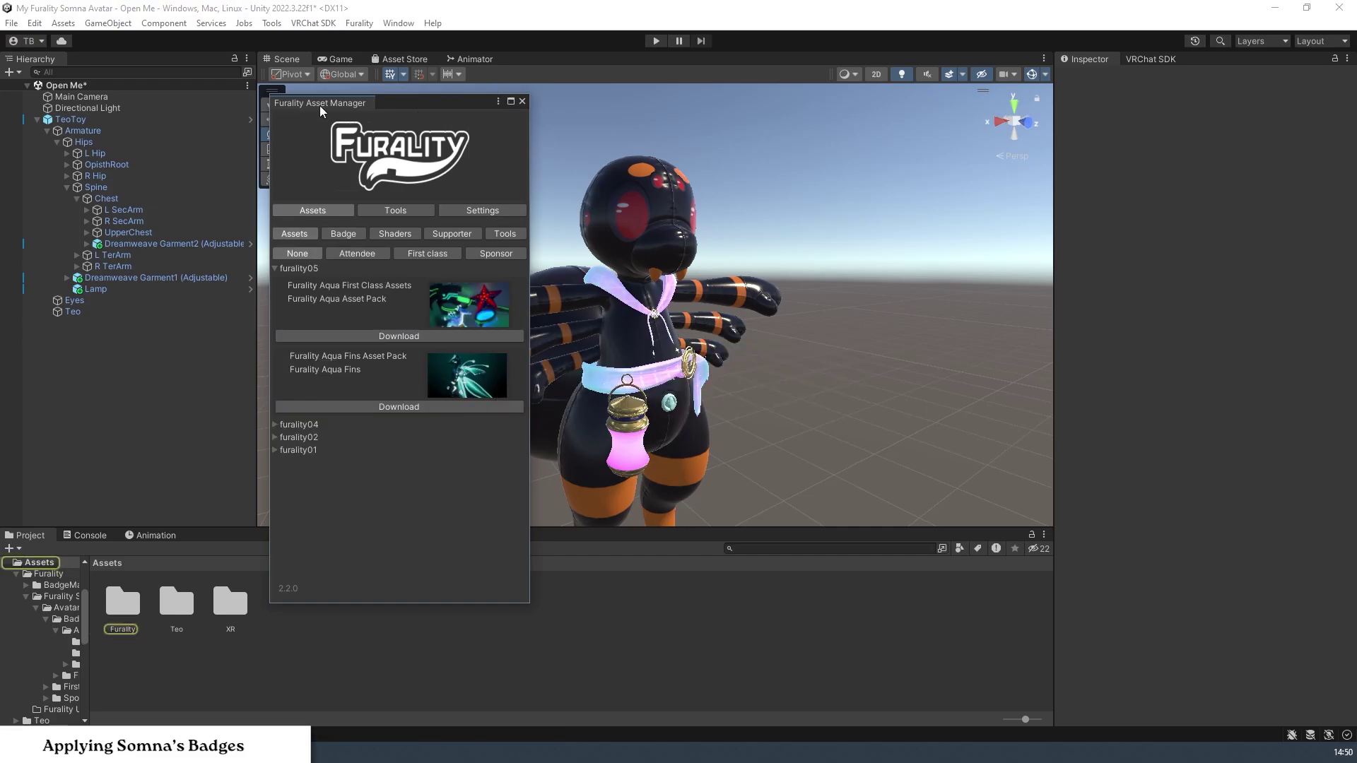
drag(320, 111, 1238, 61)
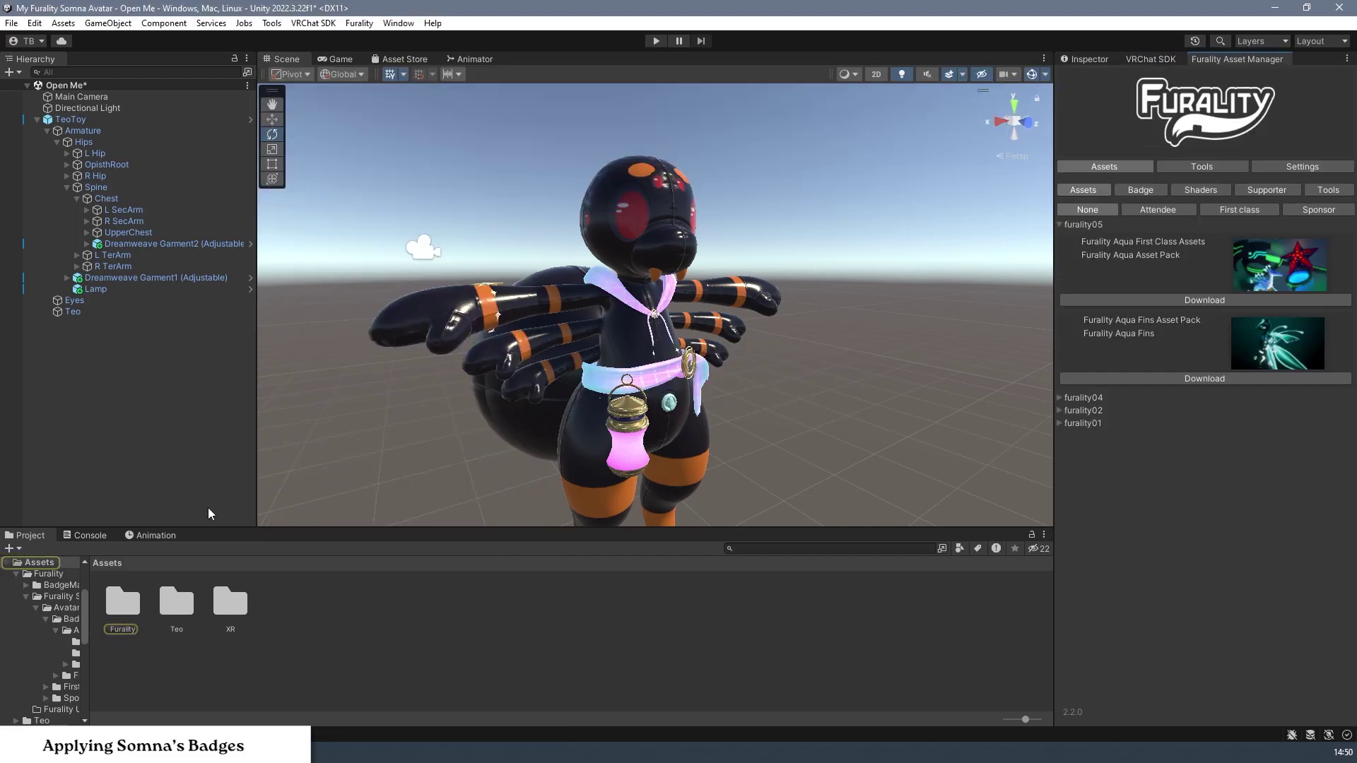
Browse to Furality Somna > Avatar Assets > Badges > First Class in the Project panel
double_click(131, 617)
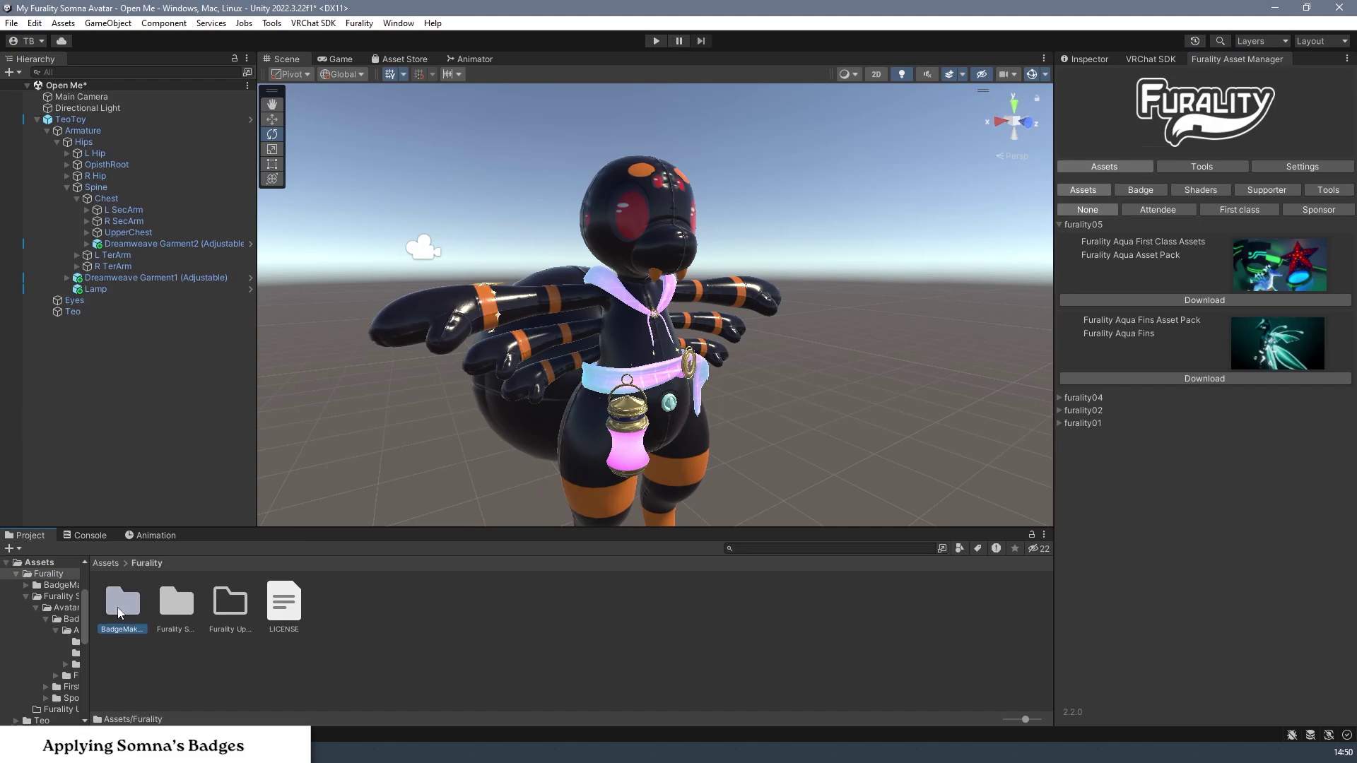
double_click(167, 611)
double_click(125, 606)
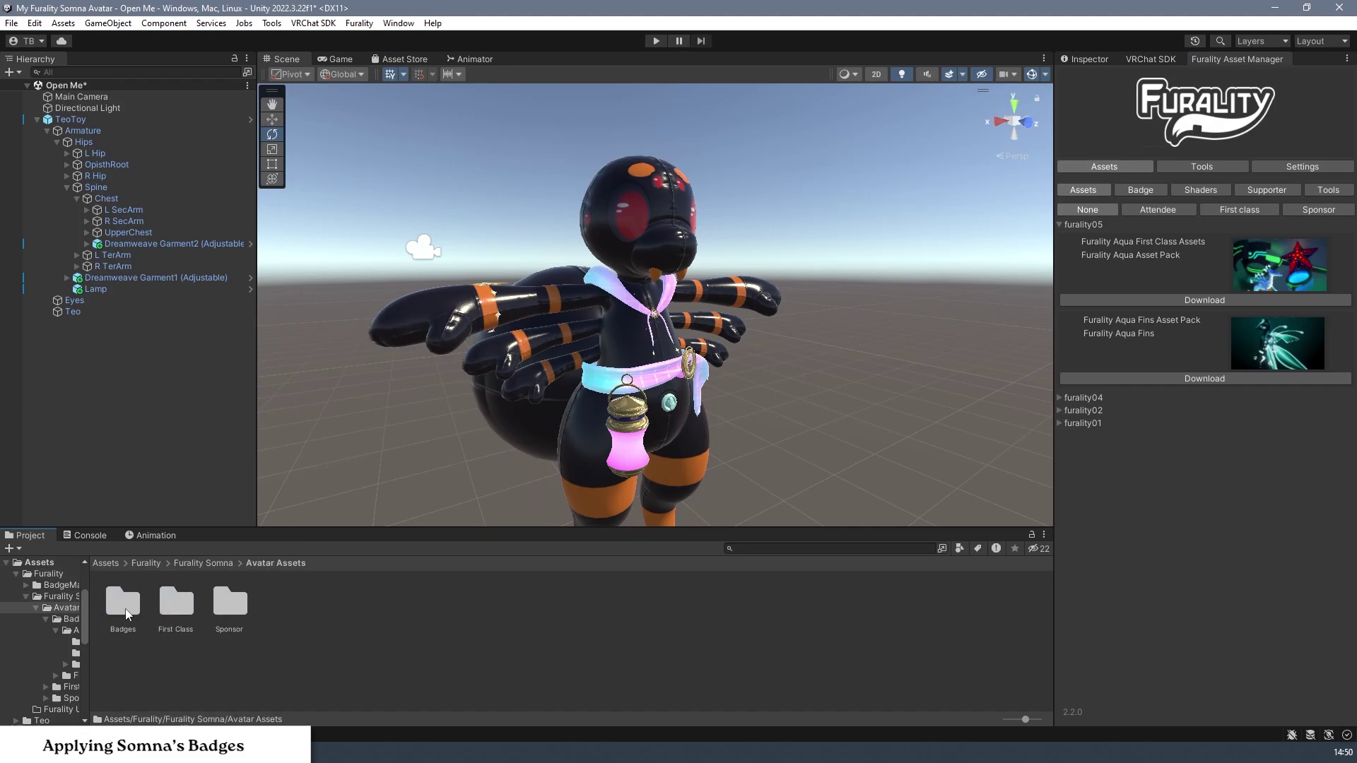
double_click(125, 606)
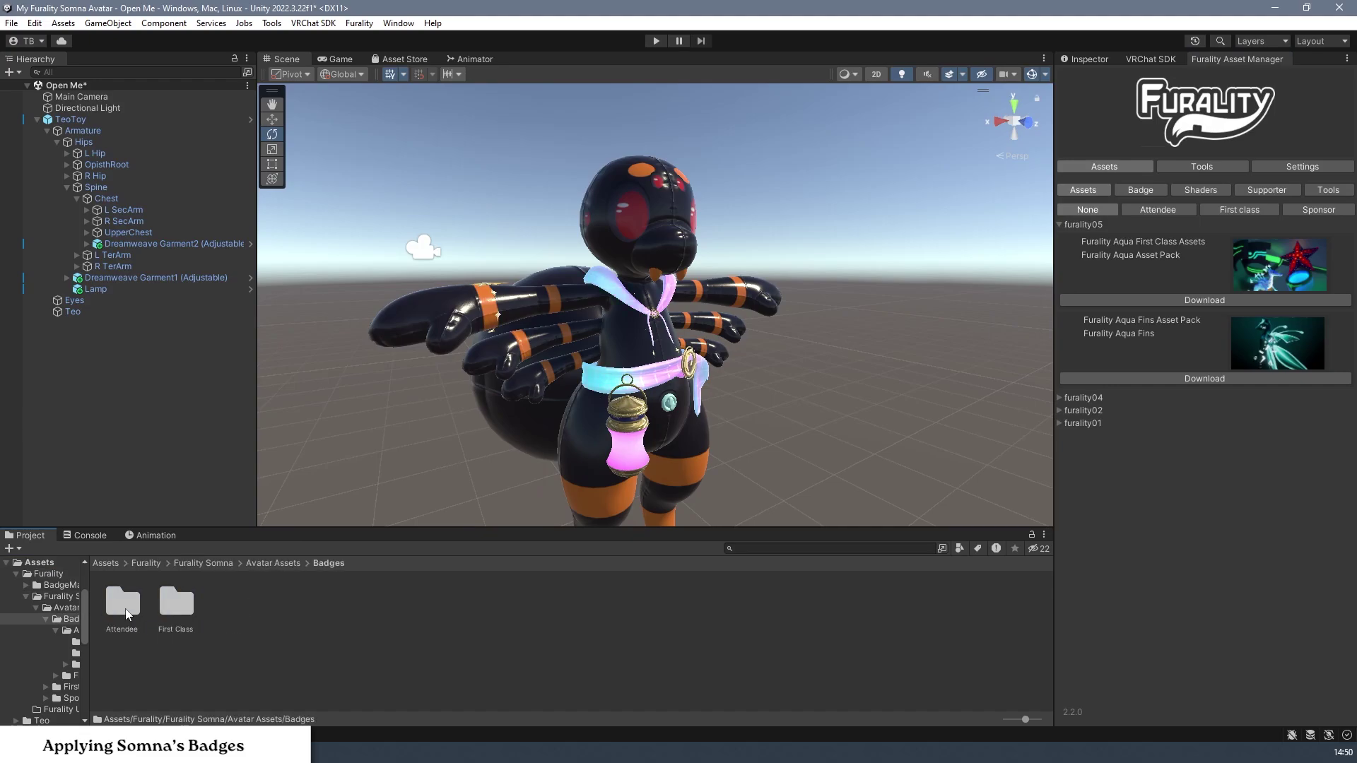
double_click(178, 603)
Add the BadgeFirstClass prefab to the scene and frame it in a front view
drag(283, 605, 113, 324)
key(f)
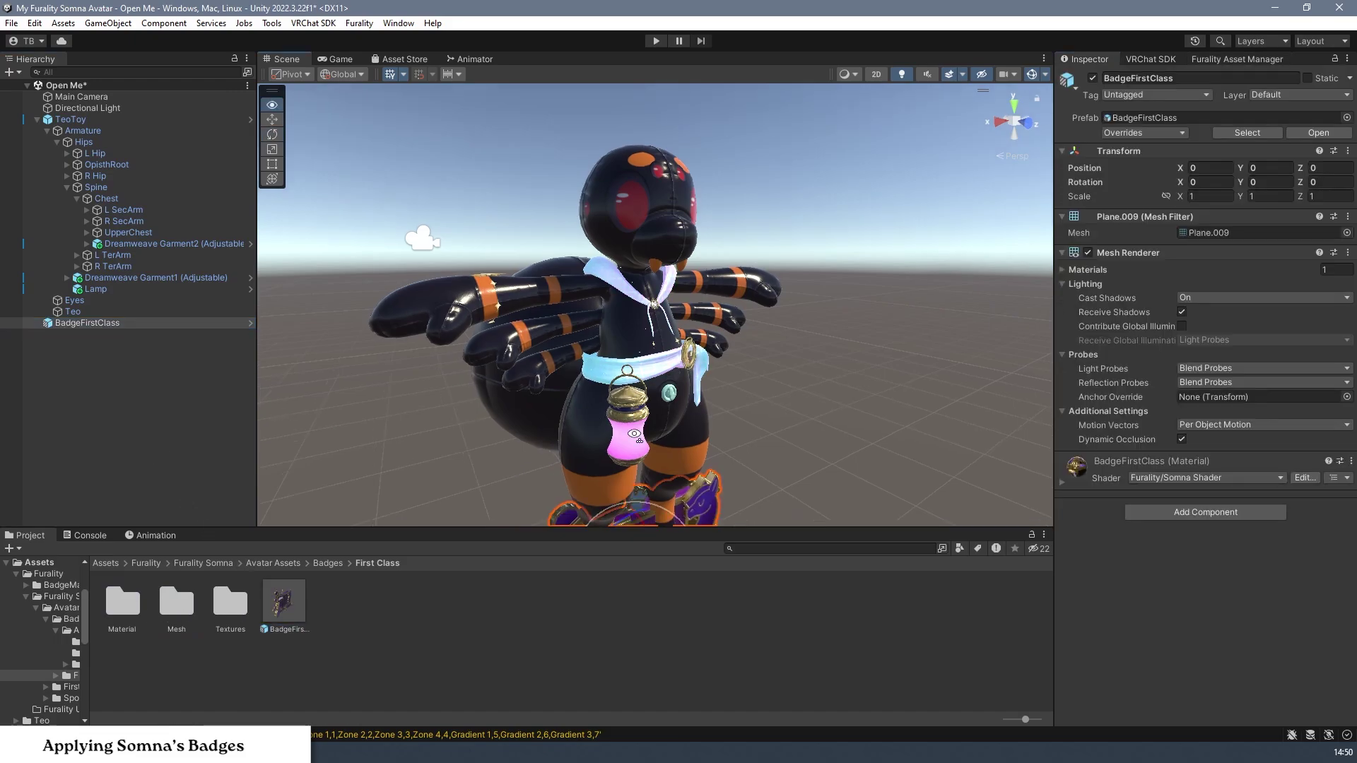
key(w)
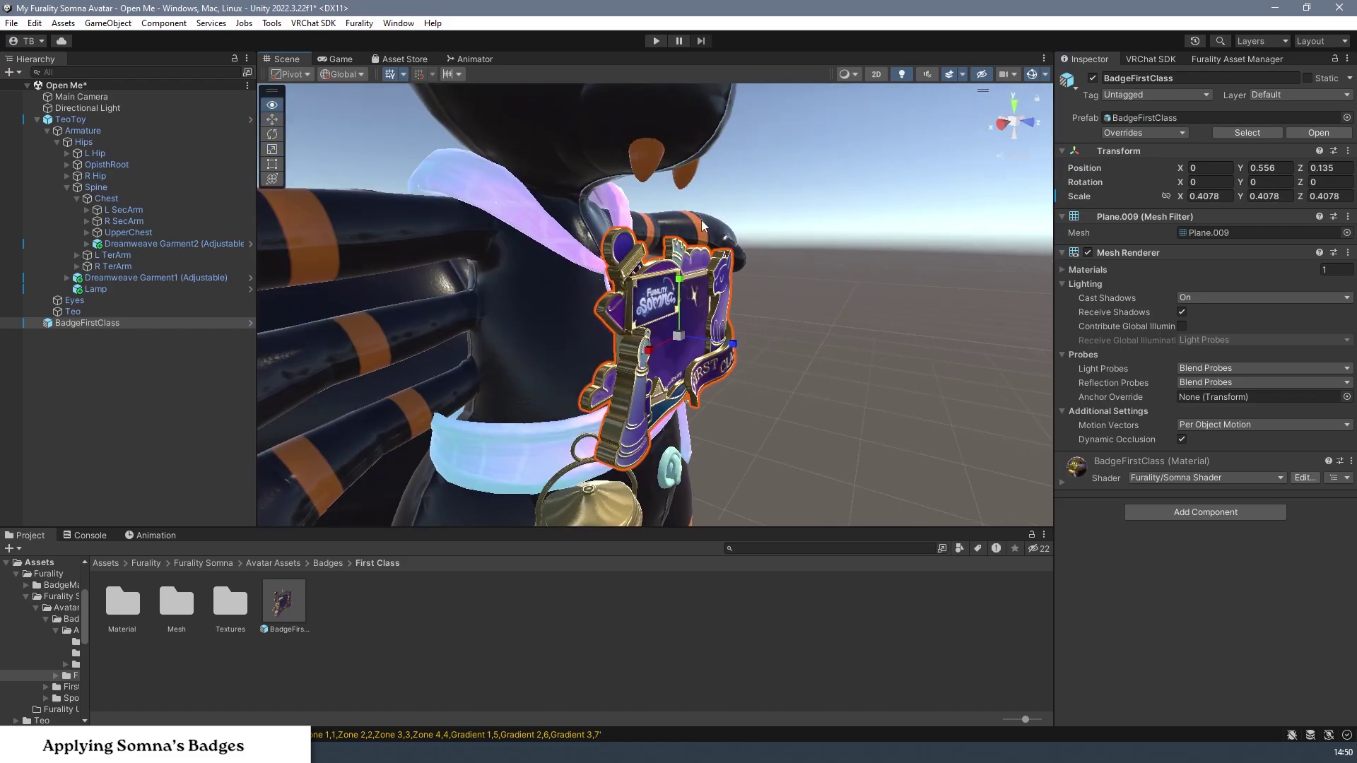
alt+drag(702, 225, 678, 223)
alt+scroll(676, 223, up, 5)
scroll(676, 223, down, 5)
Parent BadgeFirstClass under Chest, test with a chest rotation, then undo it
drag(92, 323, 121, 205)
click(272, 133)
click(106, 199)
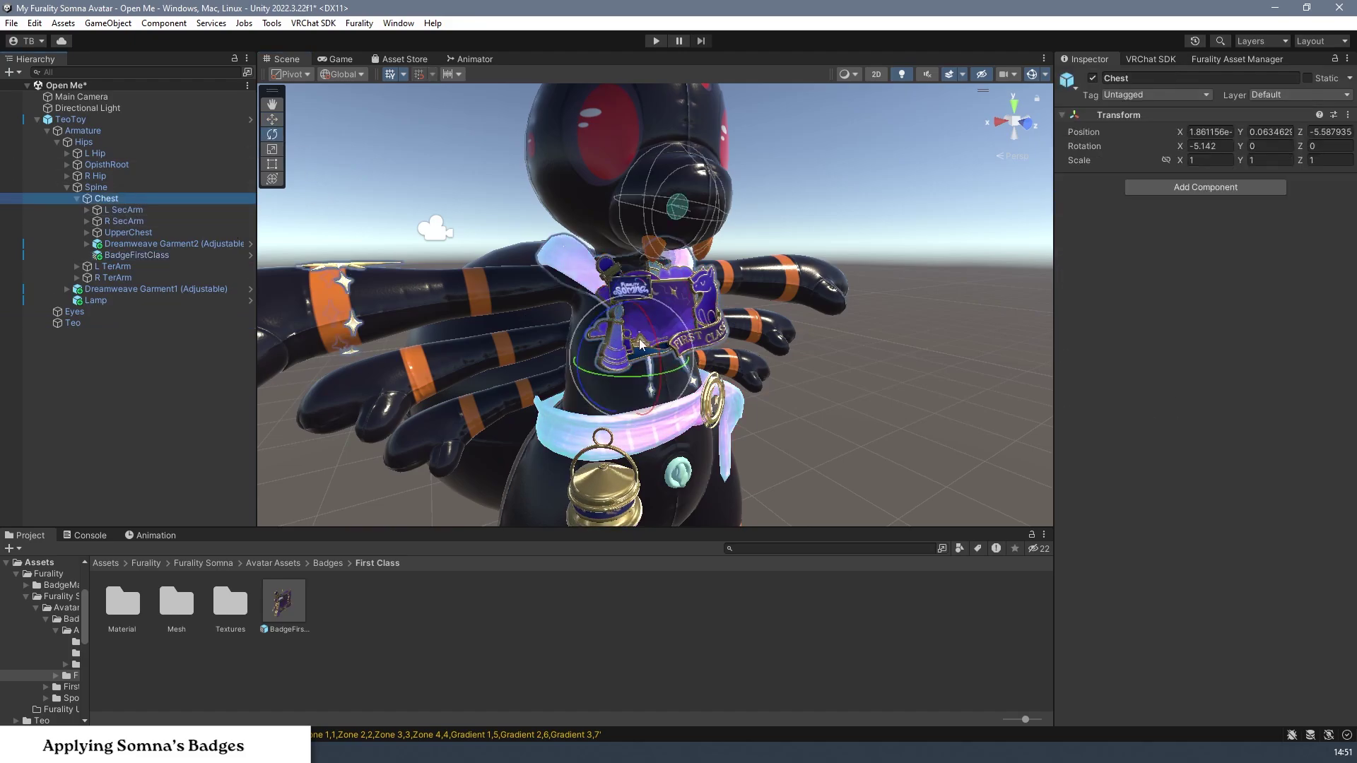
drag(642, 320, 649, 348)
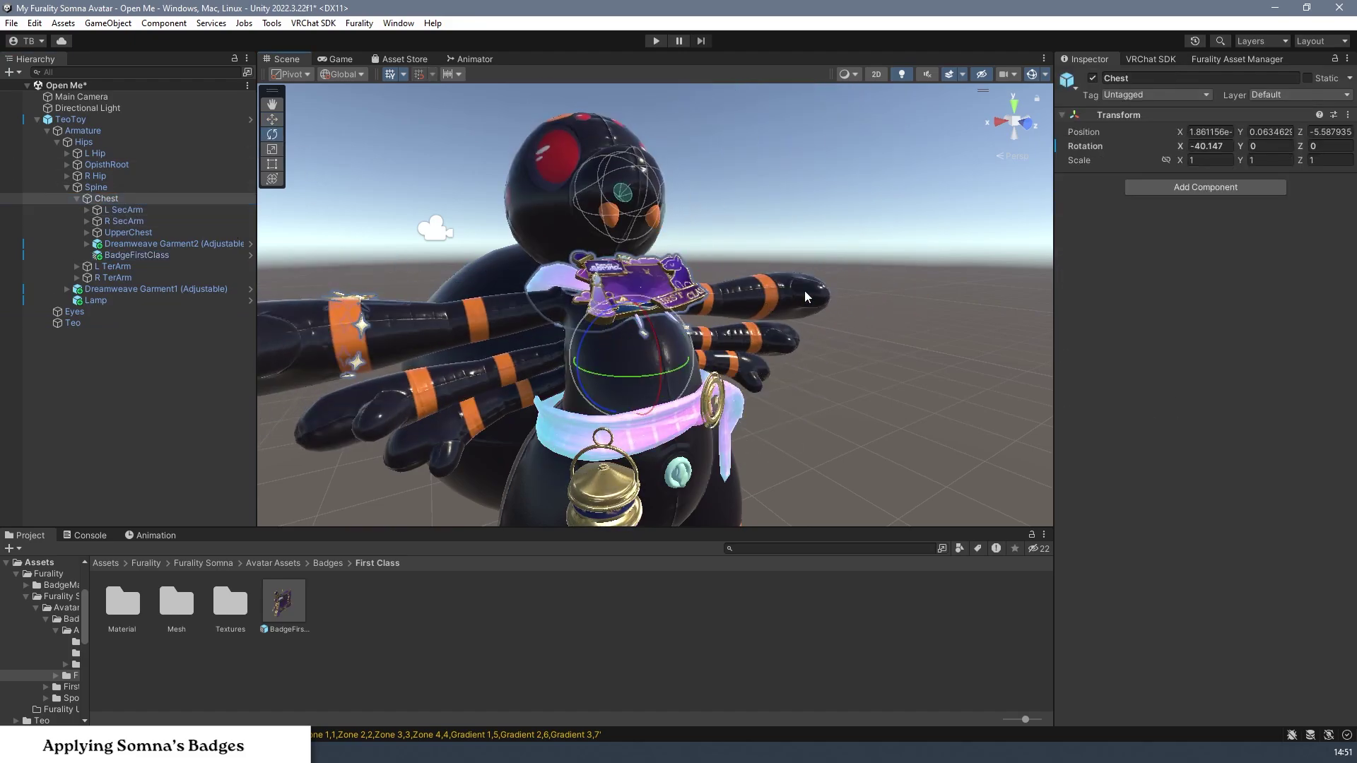
key(ctrl+z)
click(857, 220)
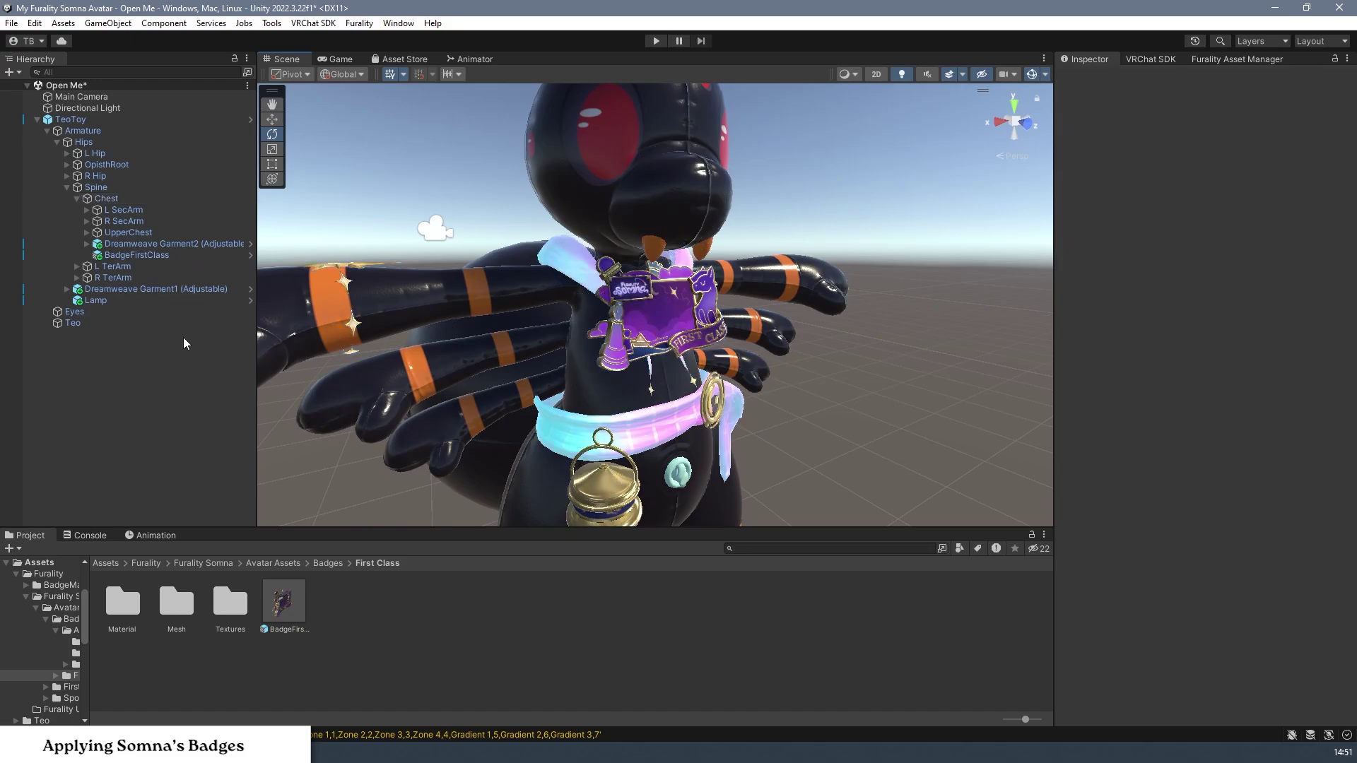
alt+drag(597, 333, 610, 330)
alt+scroll(609, 330, up, 5)
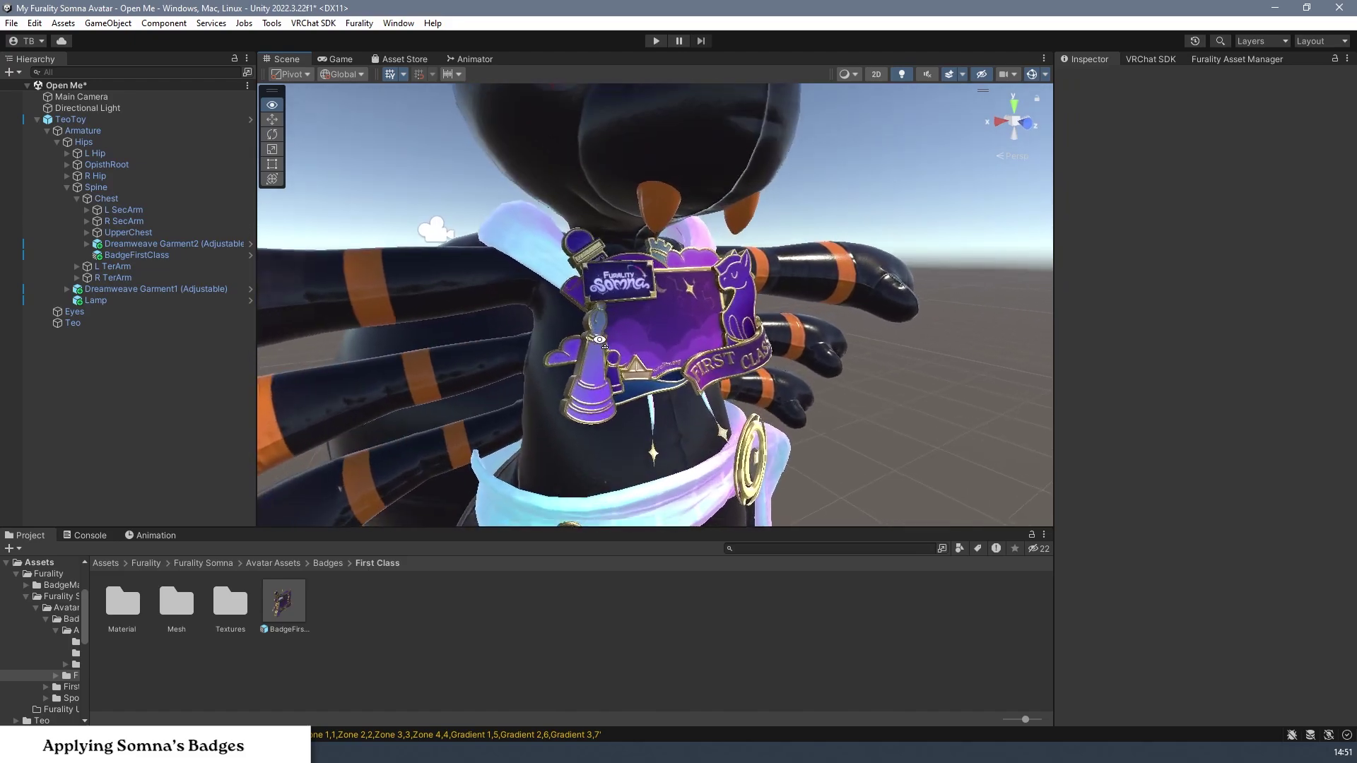
In the Badge Maker, enter the owner's badge name and the title 'Emotional Support Spider'
alt+drag(599, 340, 599, 343)
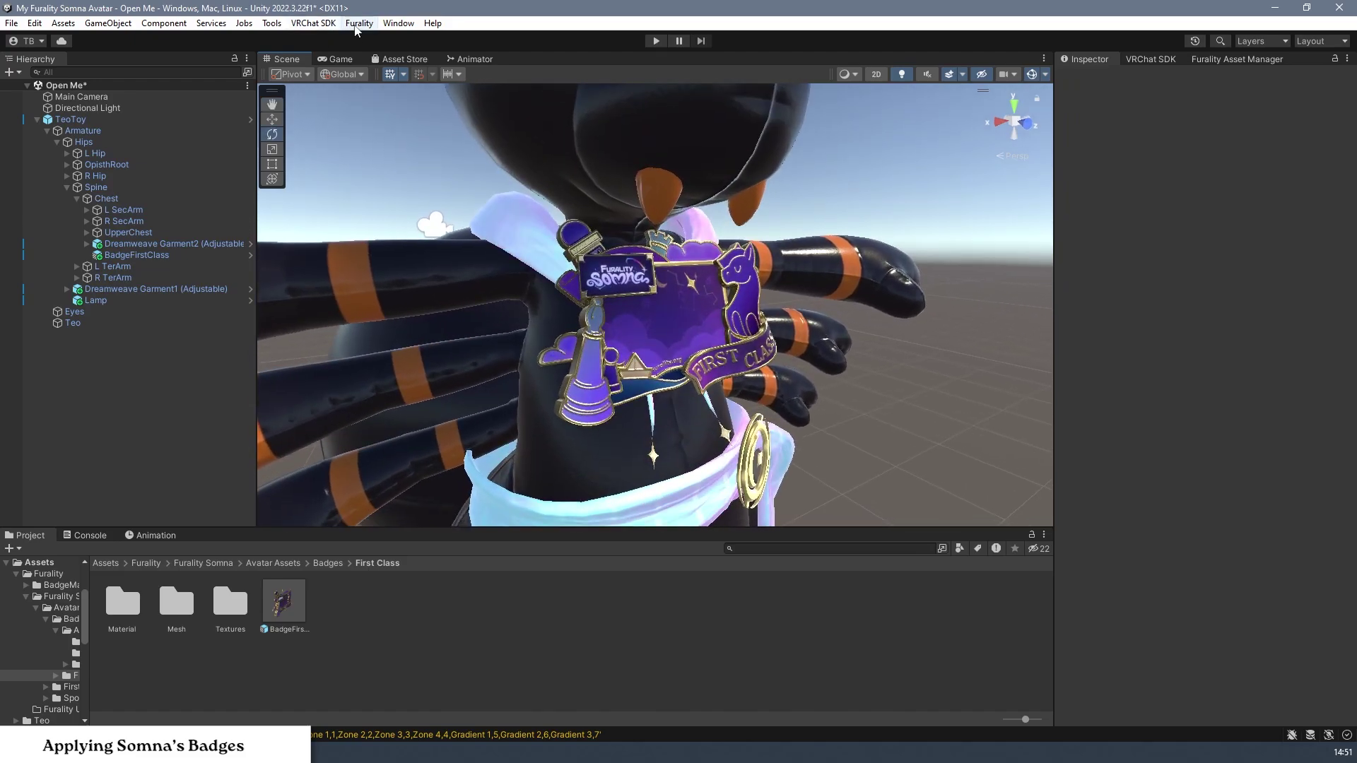
click(360, 24)
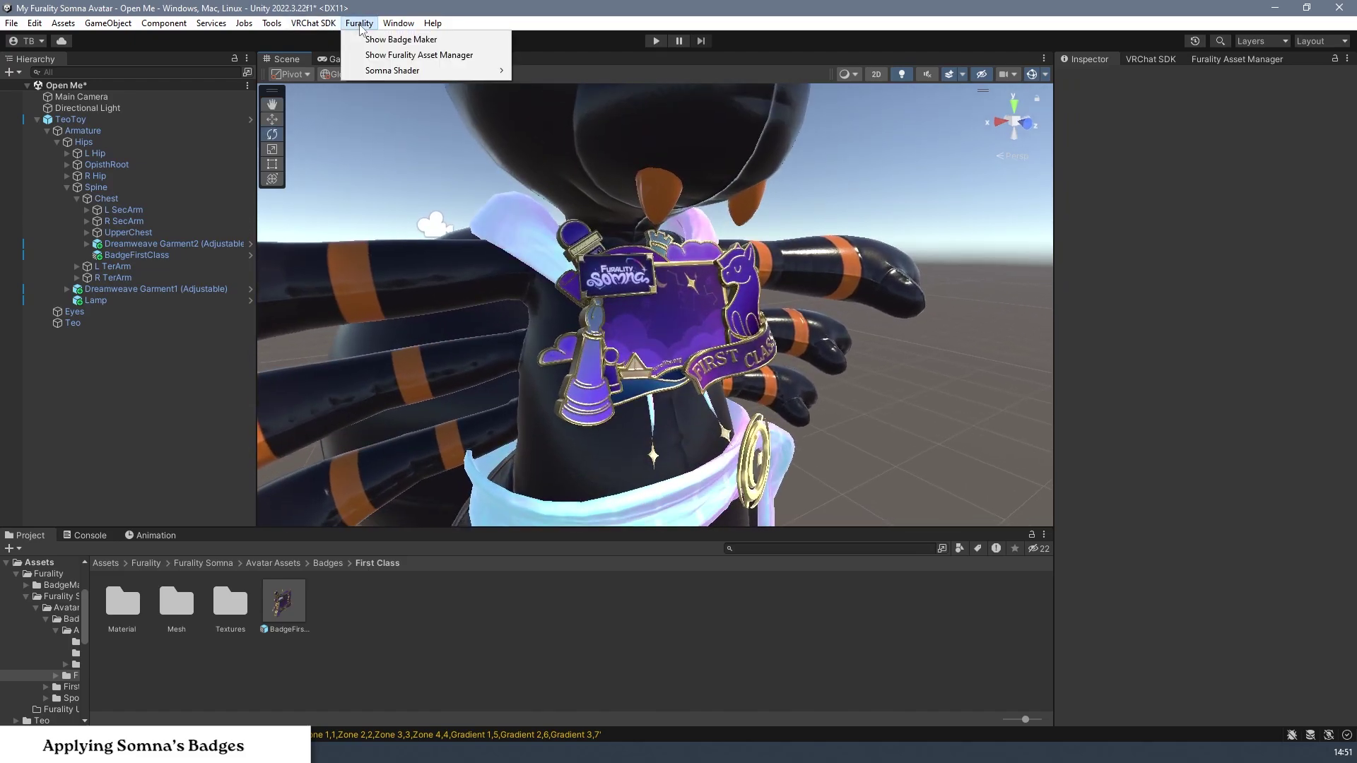
click(468, 41)
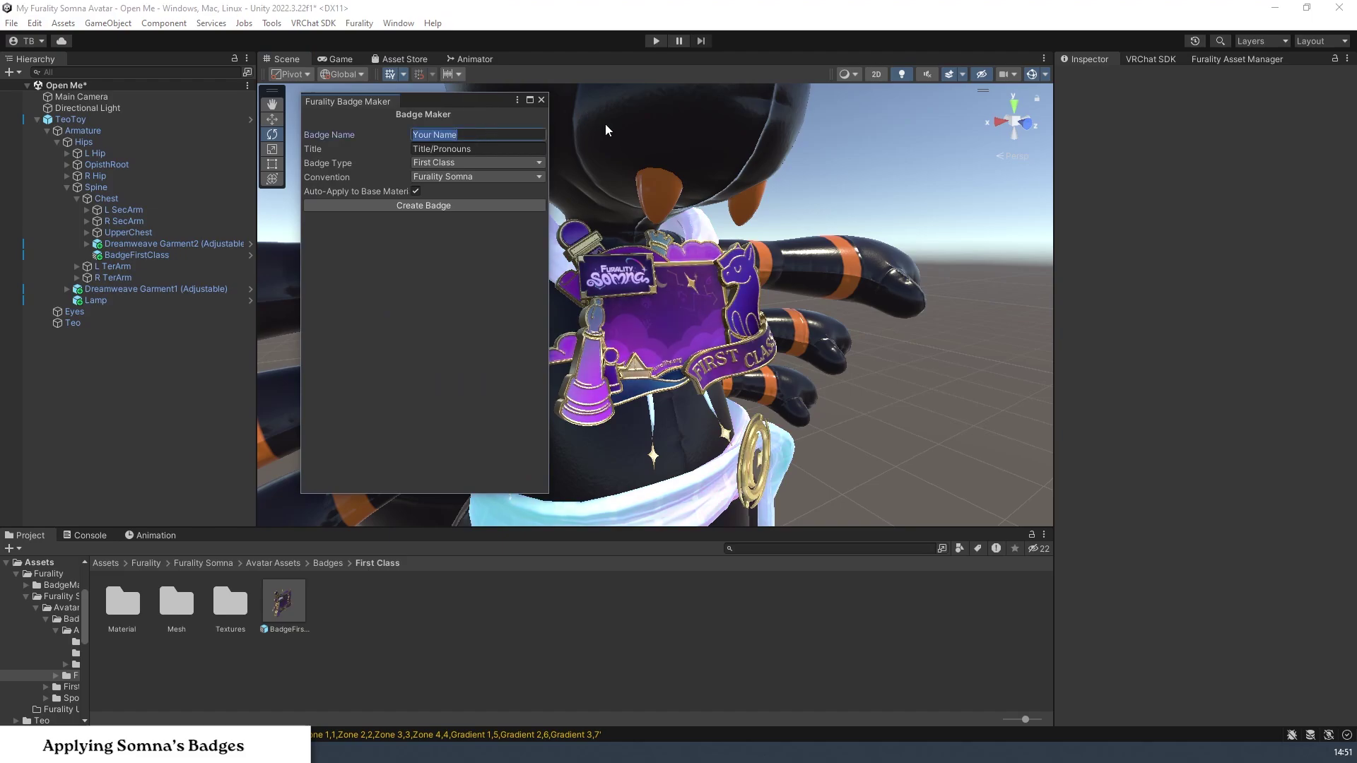
text(CaptainTeo)
key(Tab)
text(Emotional Support S)
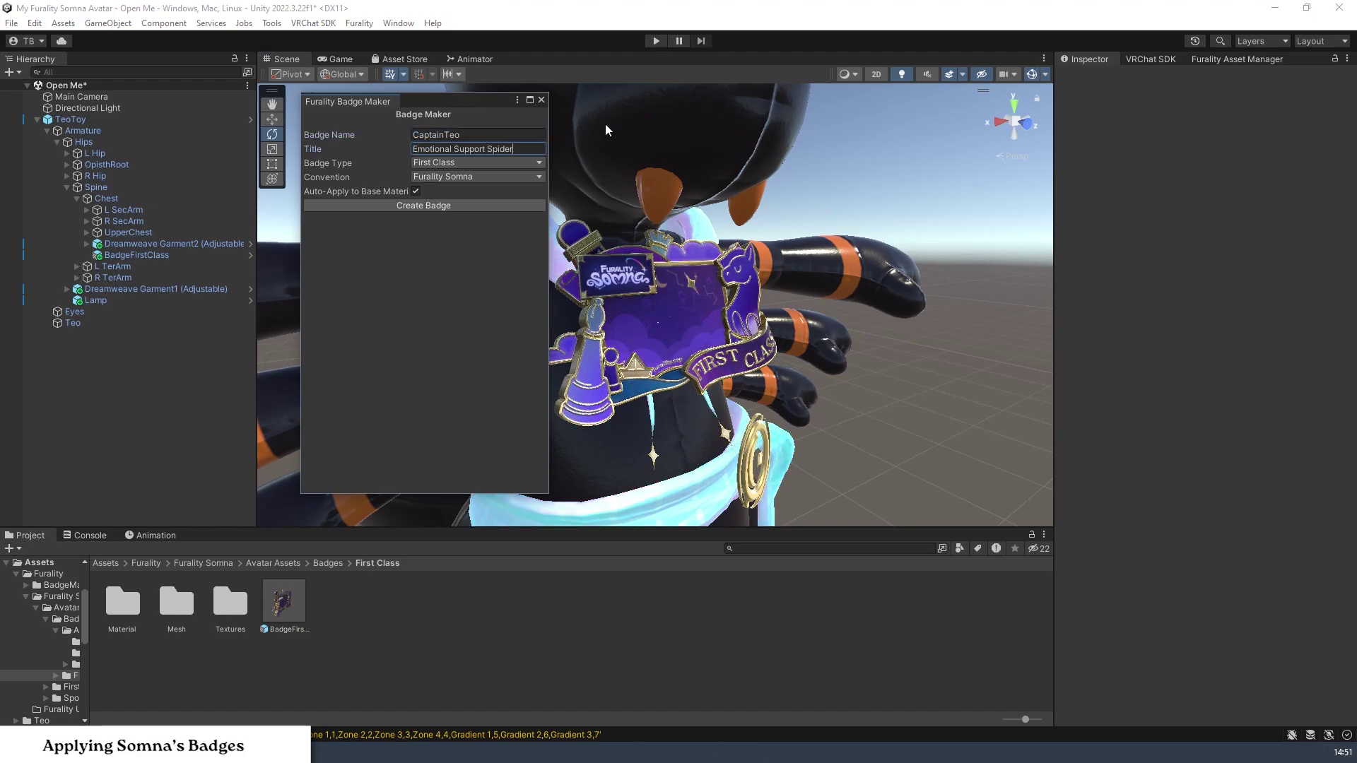
text(pider)
Keep First Class and Furality Somna as badge type and convention, then create the badge
click(450, 163)
click(453, 196)
click(462, 180)
click(465, 189)
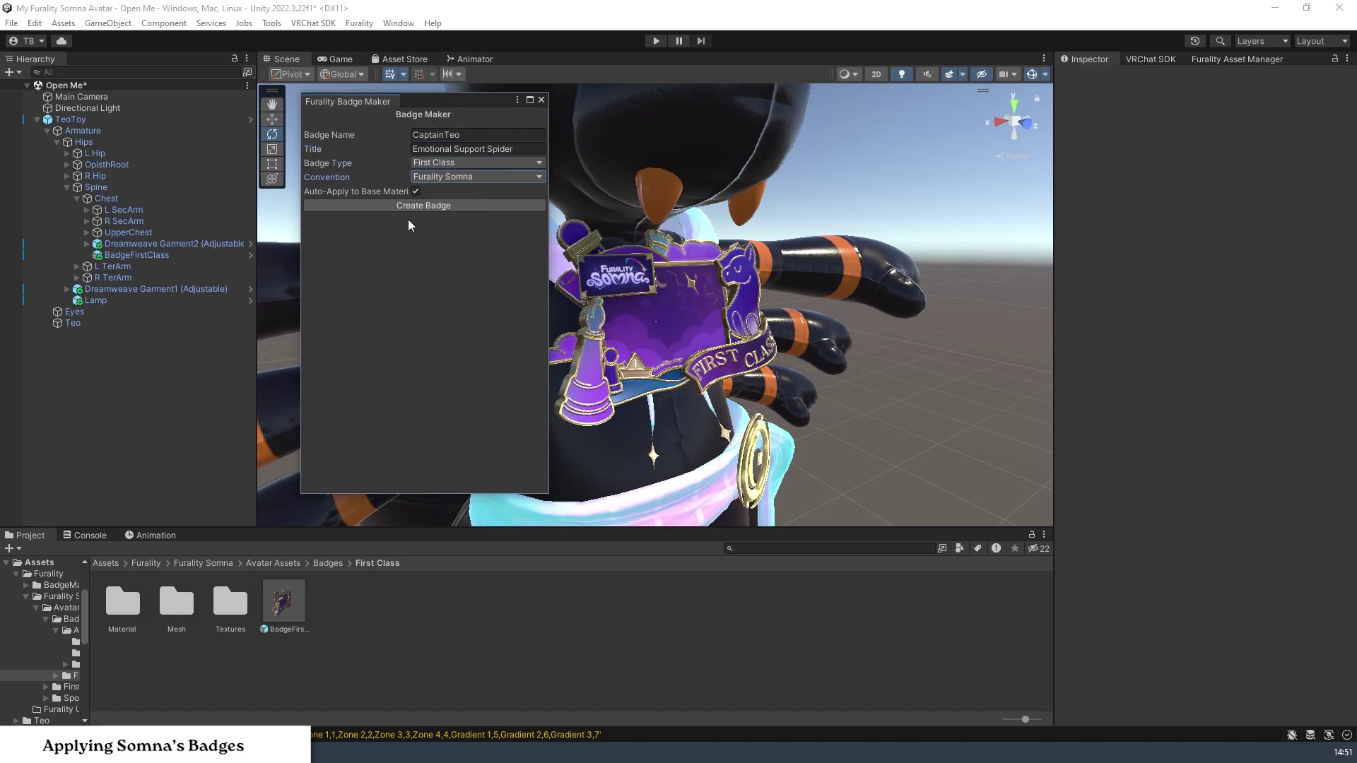
click(373, 210)
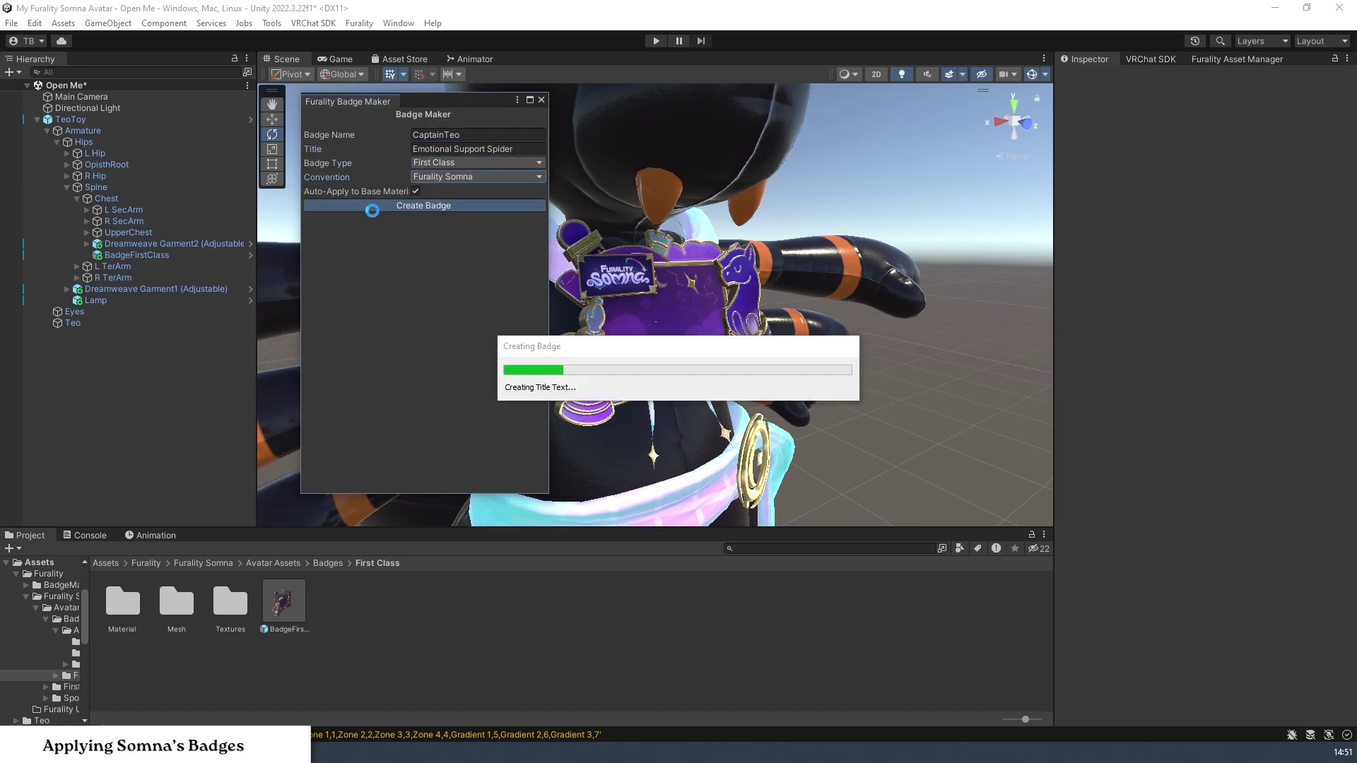